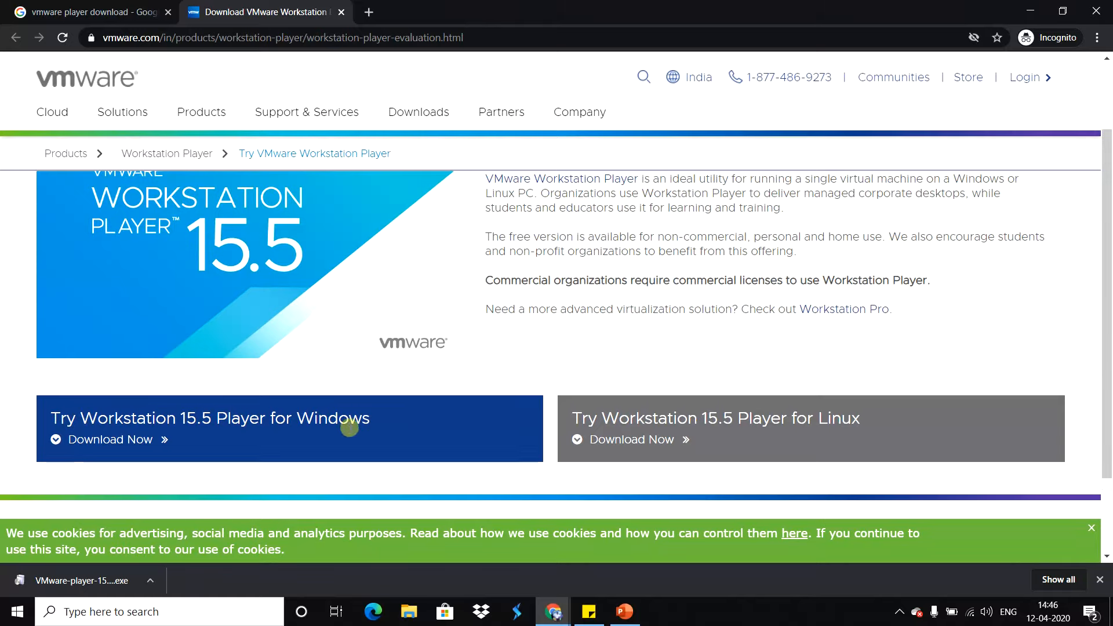
# Step: Download the Workstation 15.5 Player installer for Windows and review the page's note on free non-commercial, personal and home use
pyautogui.scroll(-1, 189, 408)
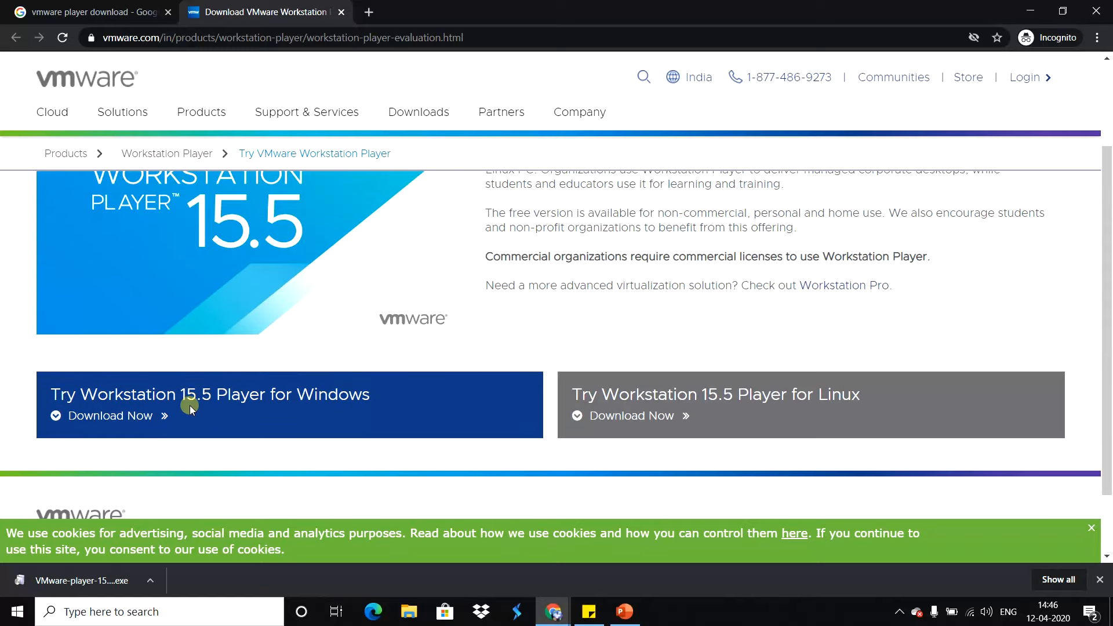
pyautogui.click(141, 417)
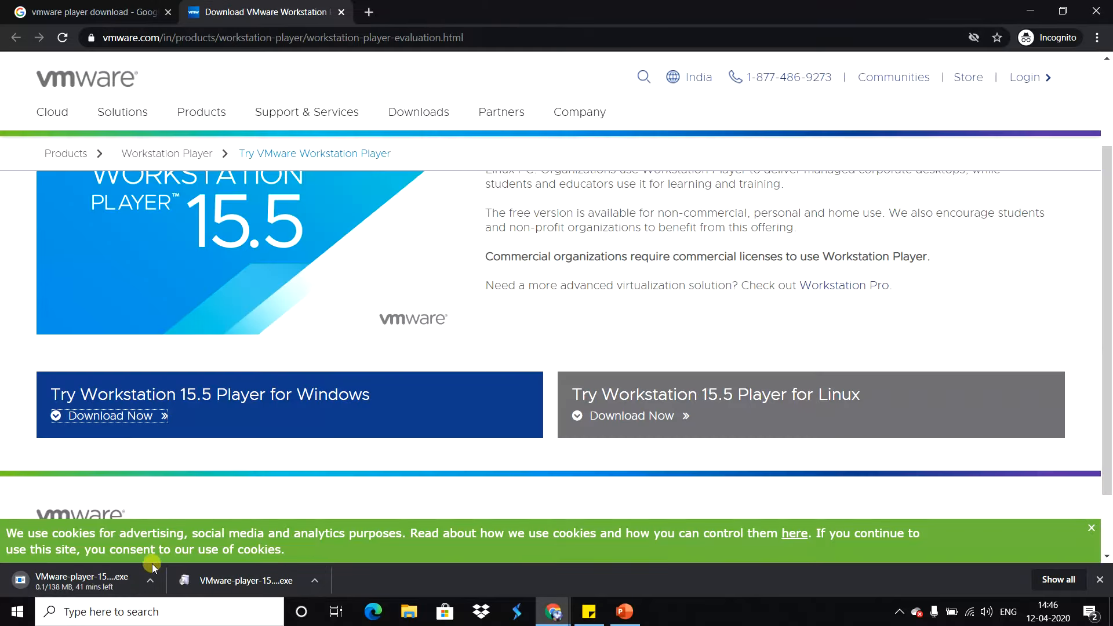
pyautogui.click(150, 579)
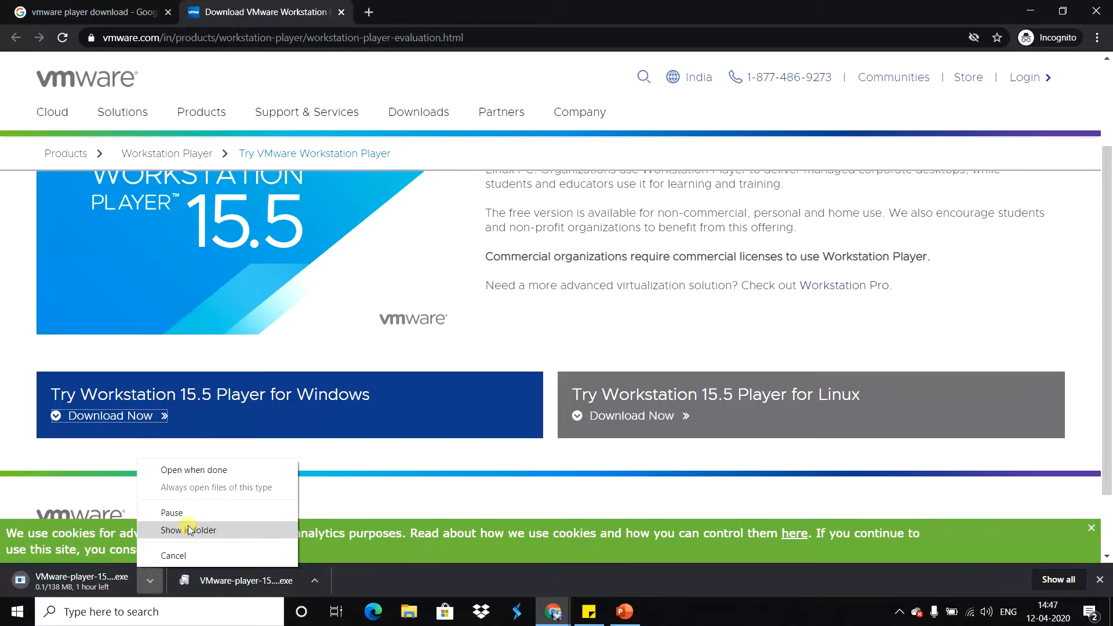
pyautogui.click(511, 477)
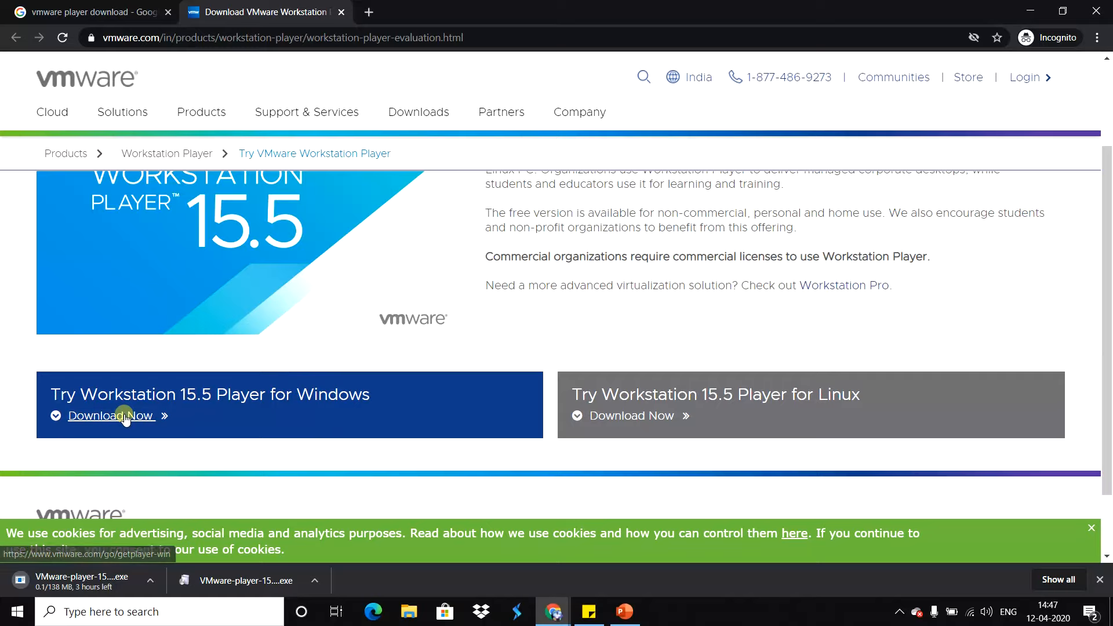
pyautogui.scroll(1, 210, 406)
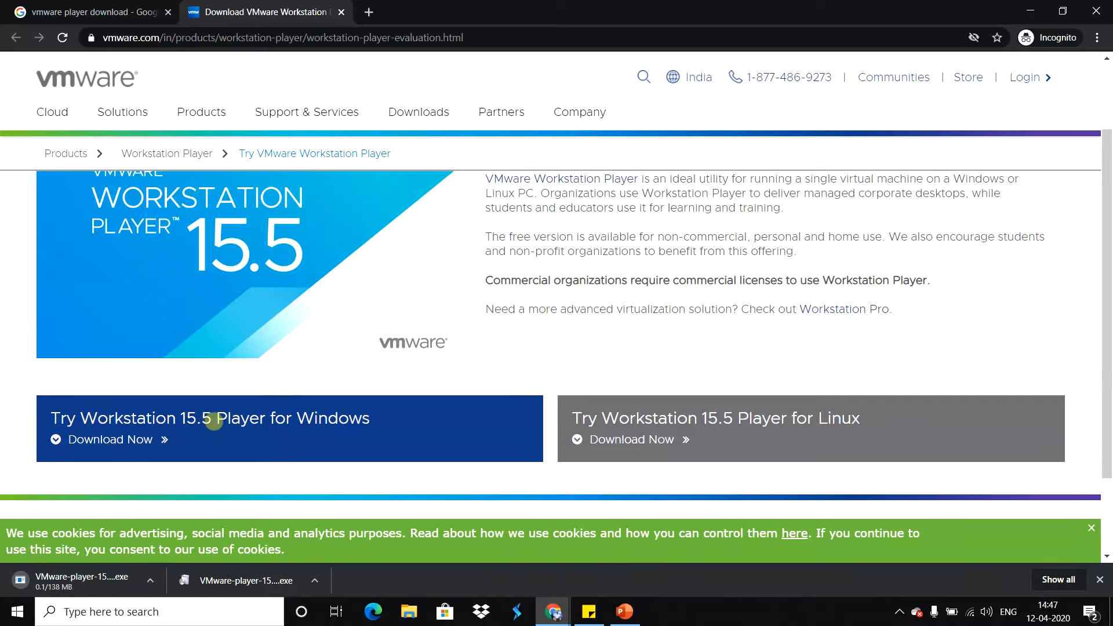
pyautogui.scroll(1, 209, 418)
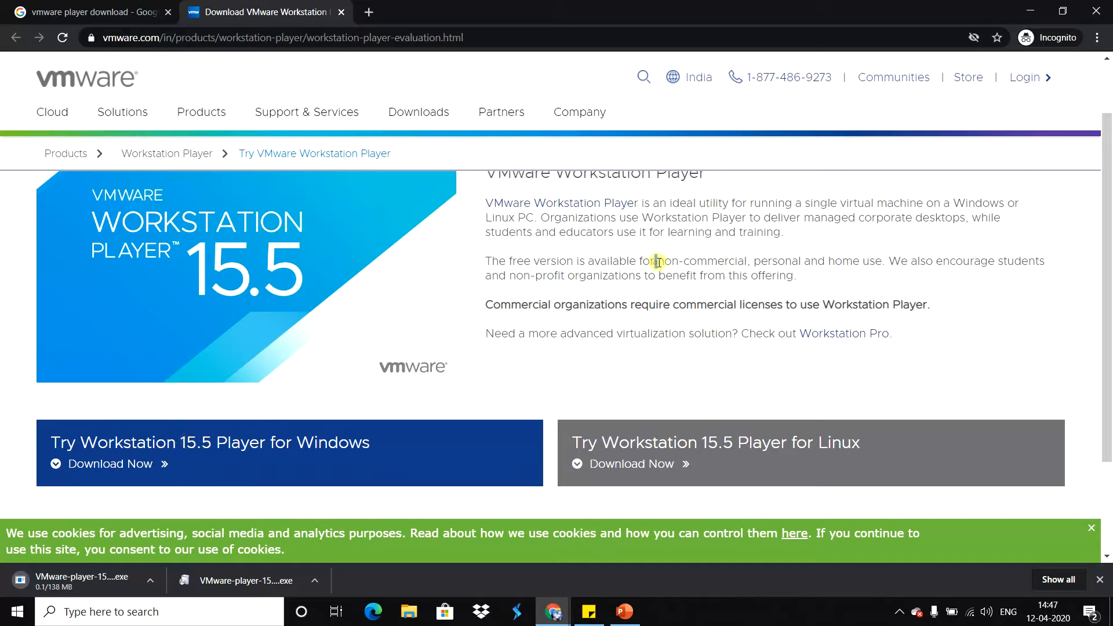
pyautogui.moveTo(655, 261); pyautogui.dragTo(870, 259)
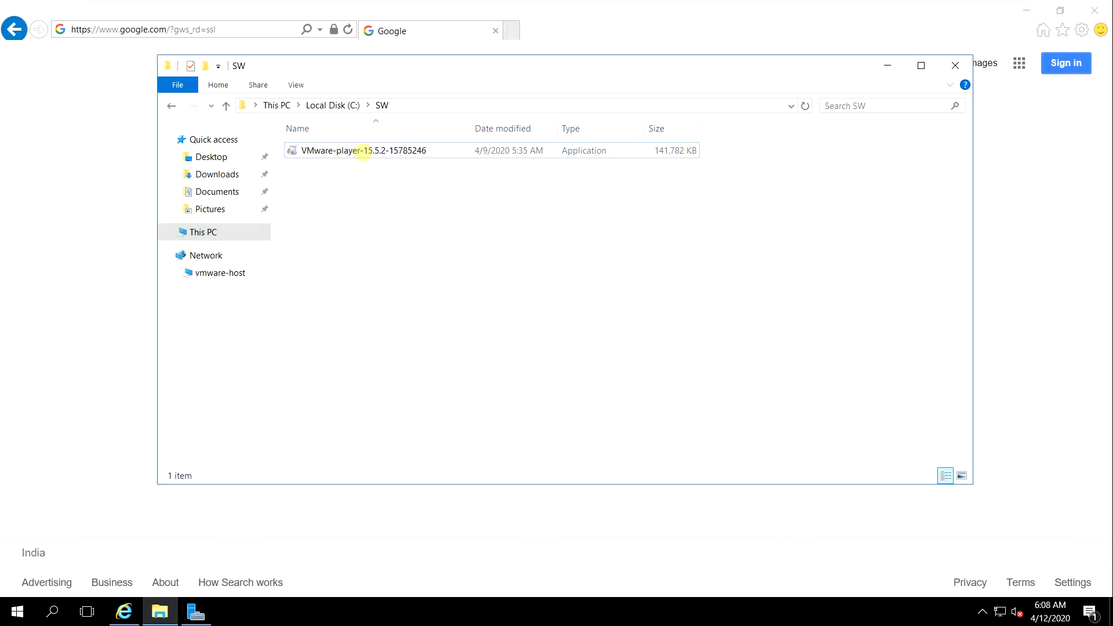
# Step: Run the VMware-player-15.5.2-15785246 installer from the SW folder and accept the license agreement
pyautogui.click(362, 151)
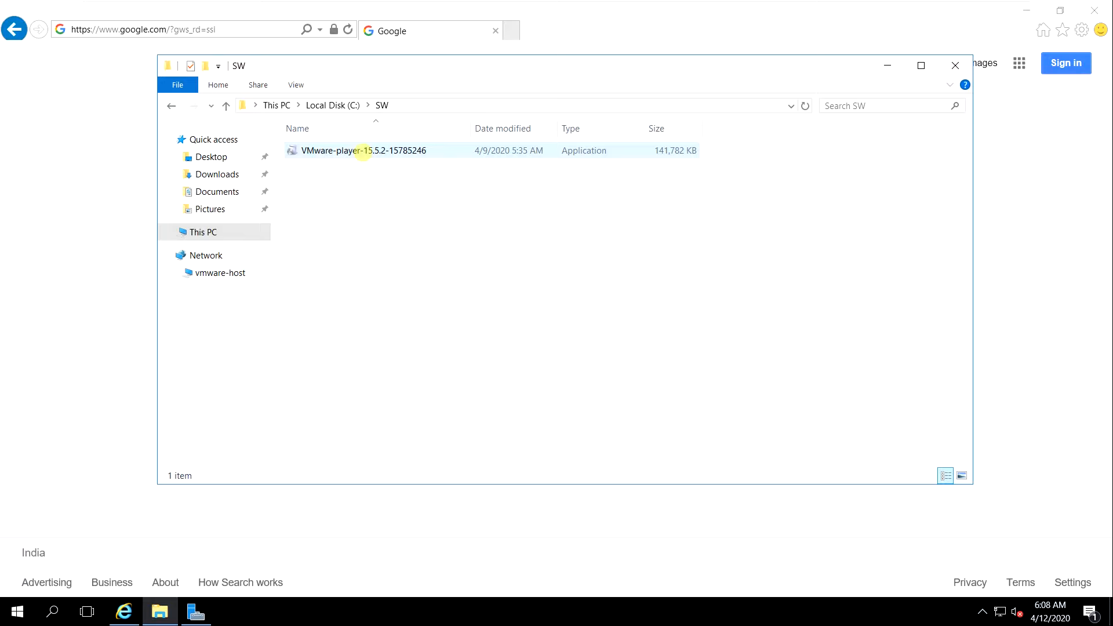
pyautogui.rightClick(313, 152)
pyautogui.click(348, 176)
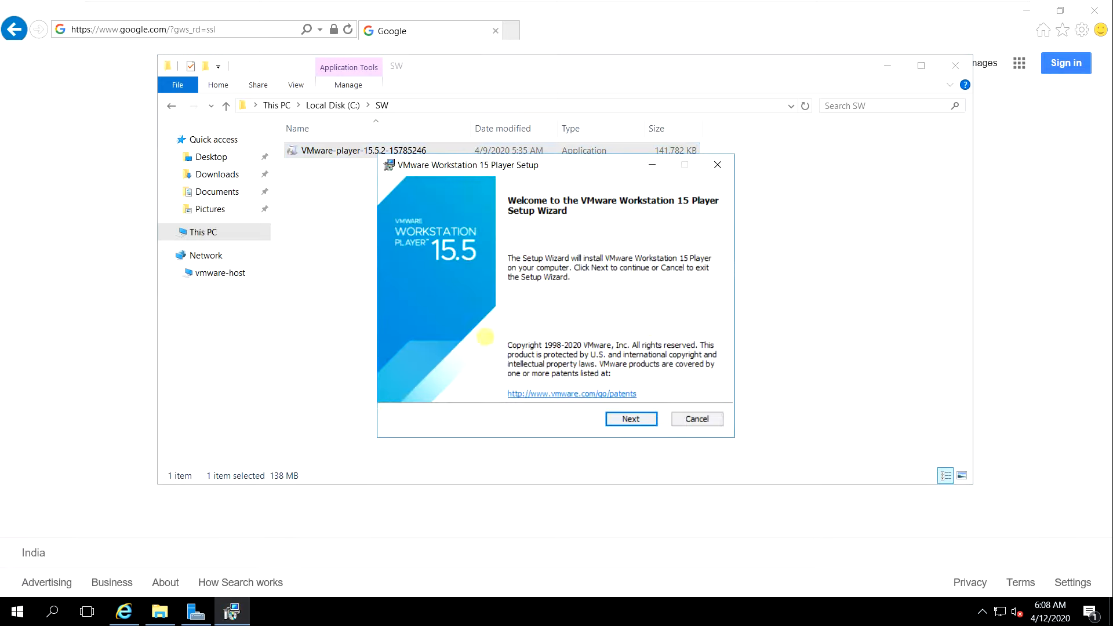
pyautogui.click(631, 419)
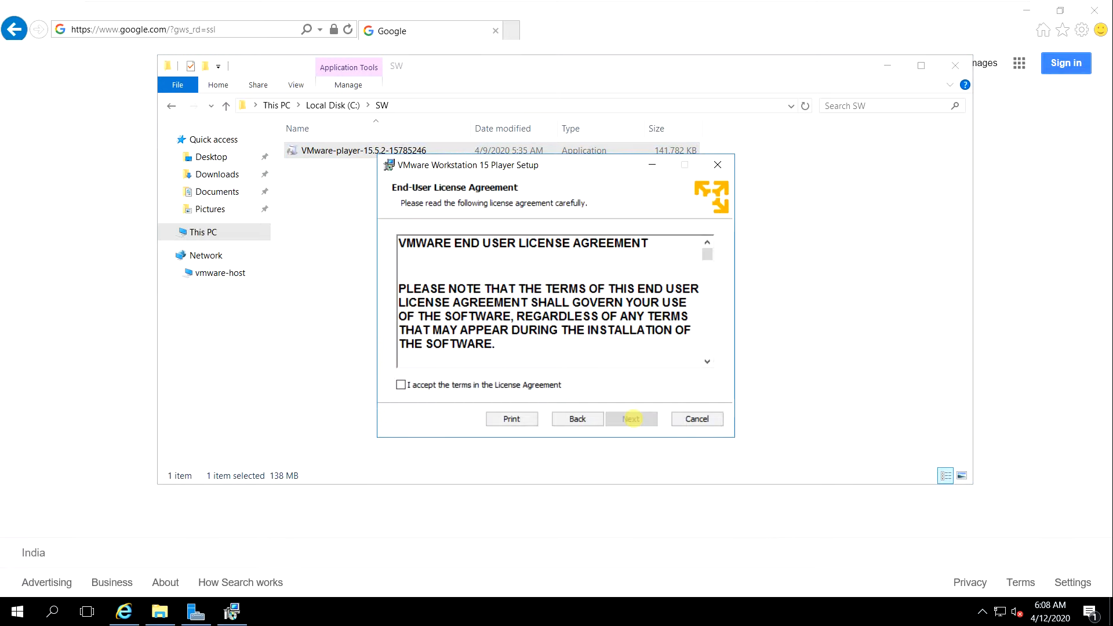
pyautogui.click(484, 385)
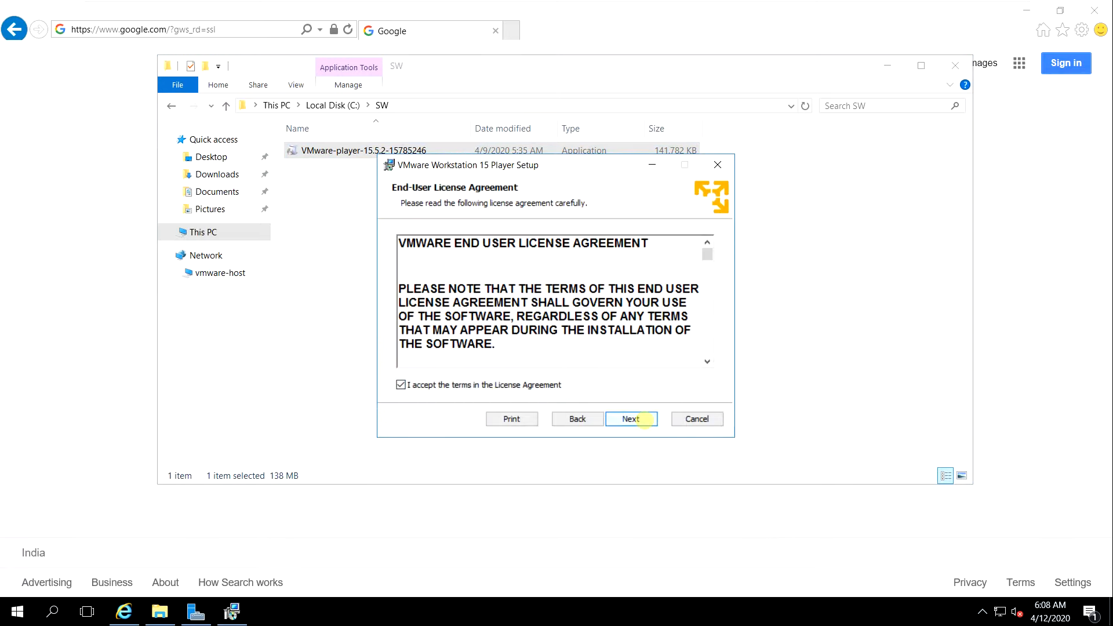
pyautogui.click(643, 418)
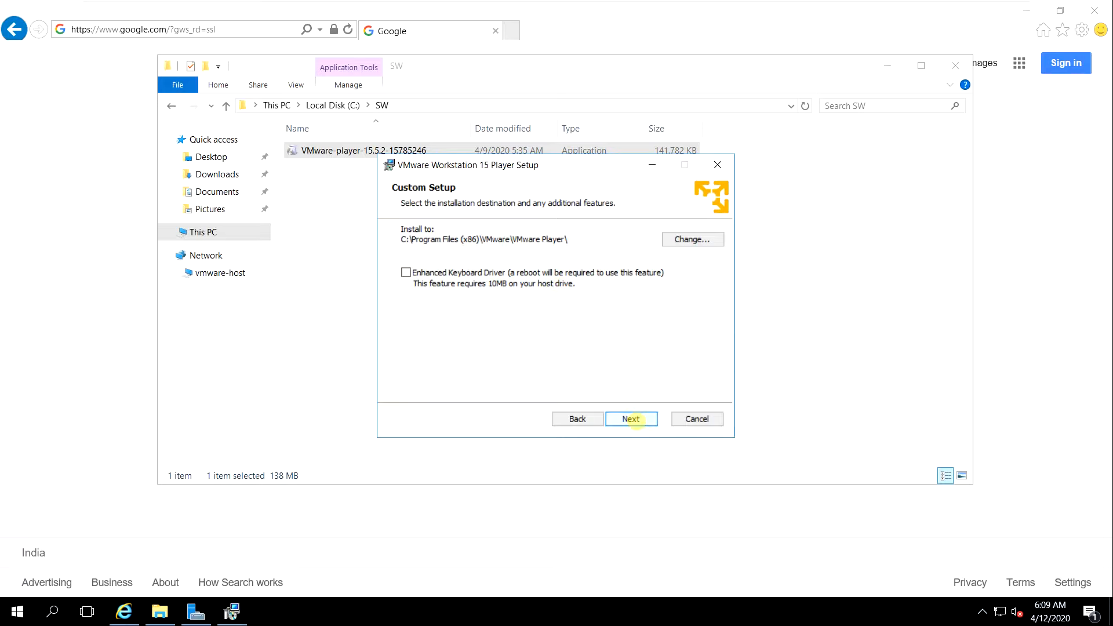
# Step: Keep the default install location and turn off startup update checks and the Customer Experience Improvement Program
pyautogui.click(631, 419)
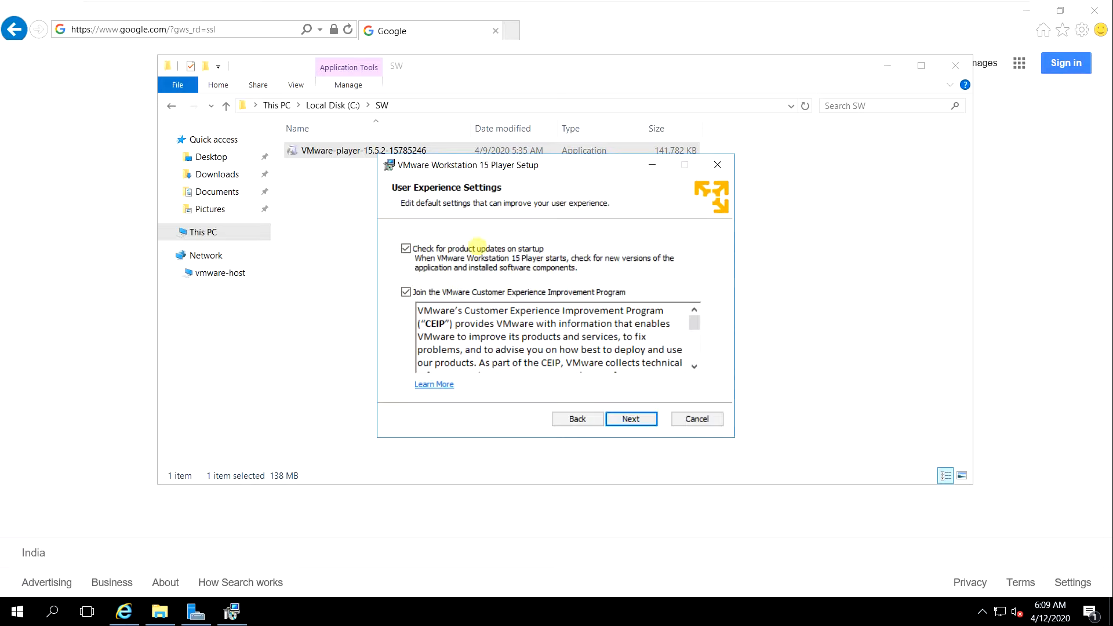
pyautogui.click(470, 292)
pyautogui.click(455, 248)
pyautogui.click(635, 415)
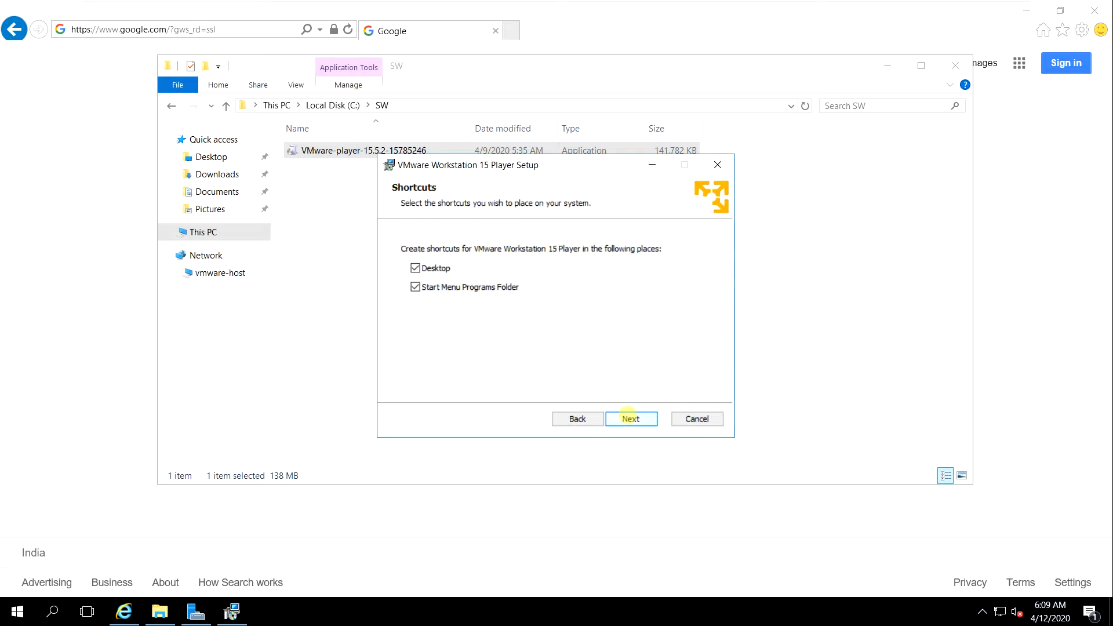
# Step: Install VMware Workstation 15 Player with Desktop and Start Menu shortcuts, and finish the setup wizard without entering a license
pyautogui.click(629, 418)
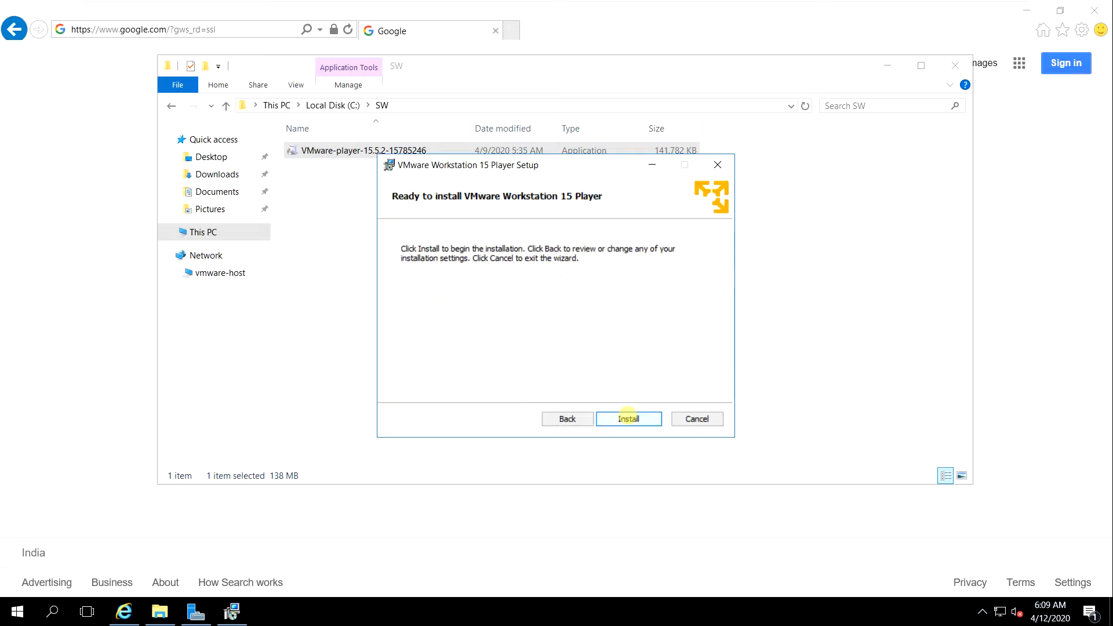
pyautogui.click(629, 418)
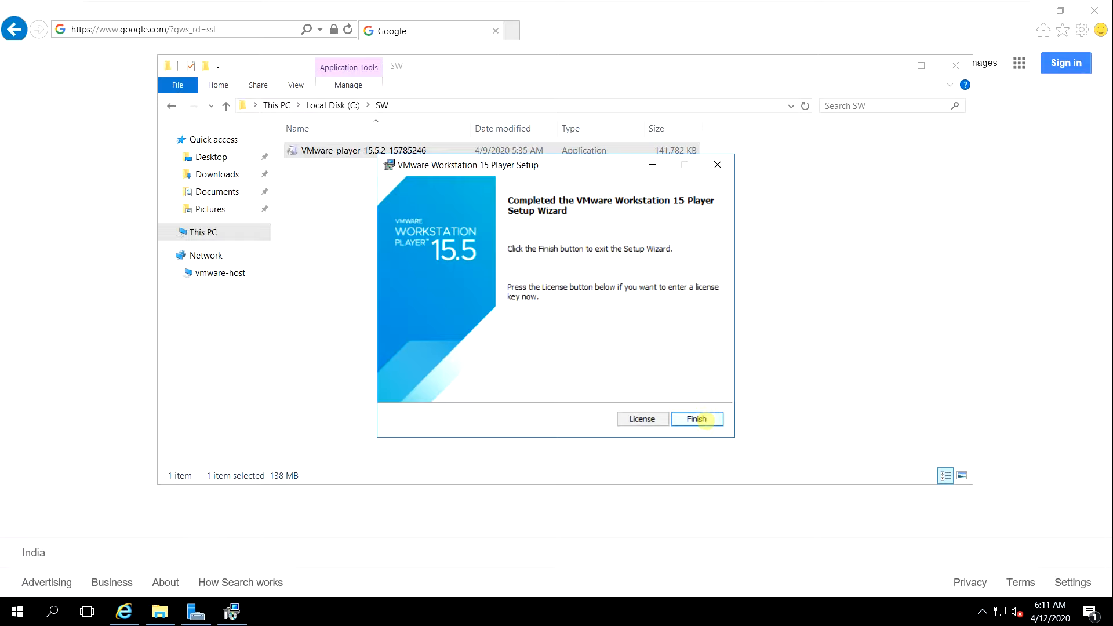
pyautogui.click(697, 419)
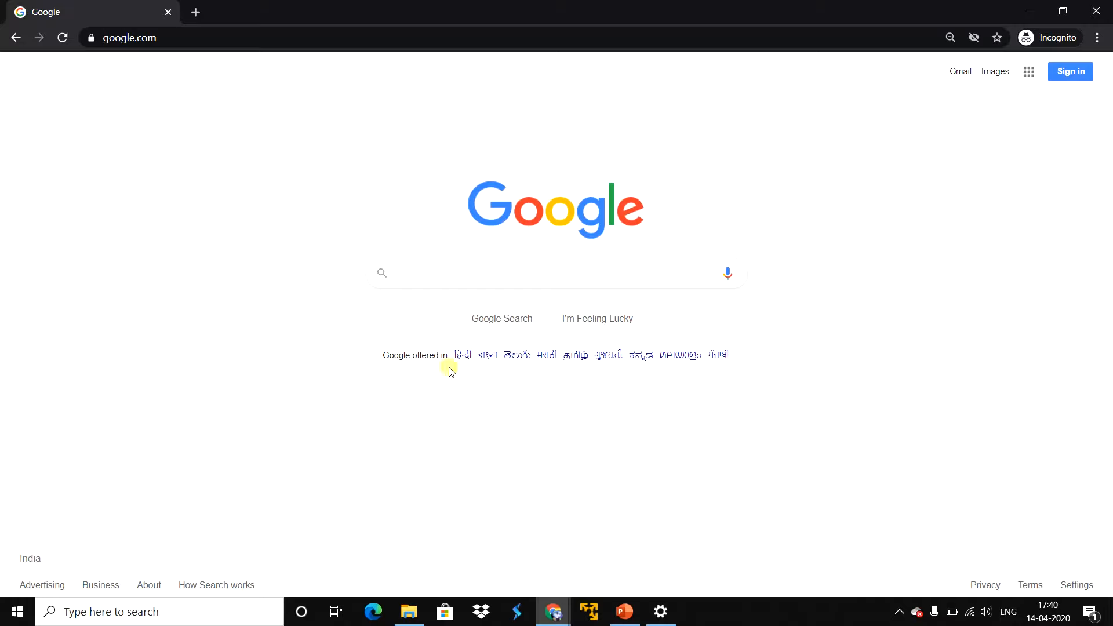
# Step: Search Google in Chrome for "windows server 2016 iso download"
pyautogui.click(416, 272)
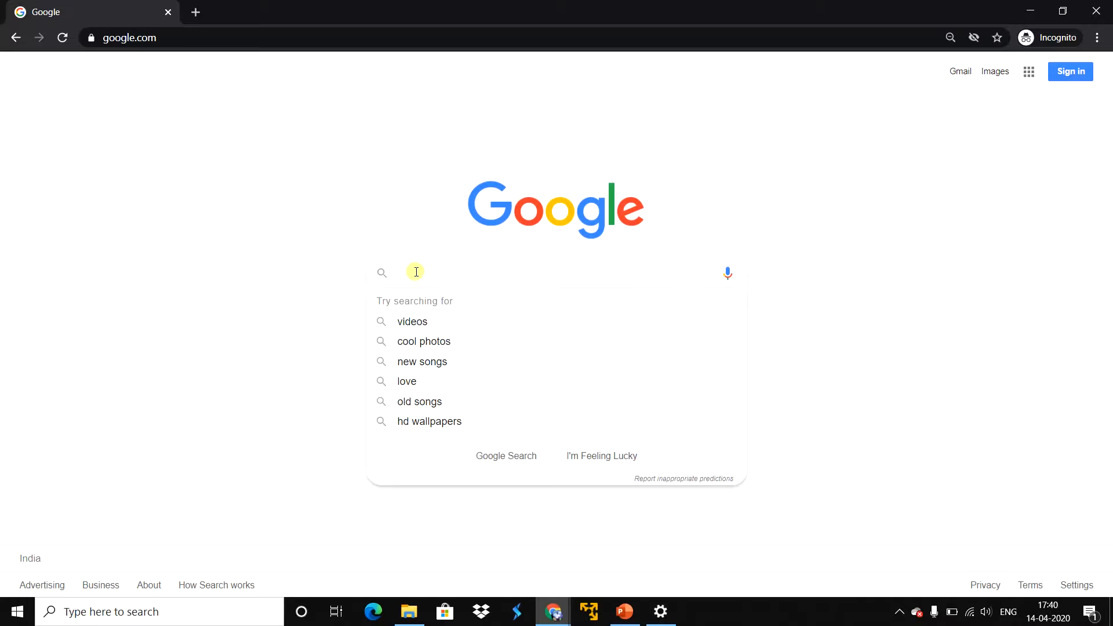
pyautogui.write('window')
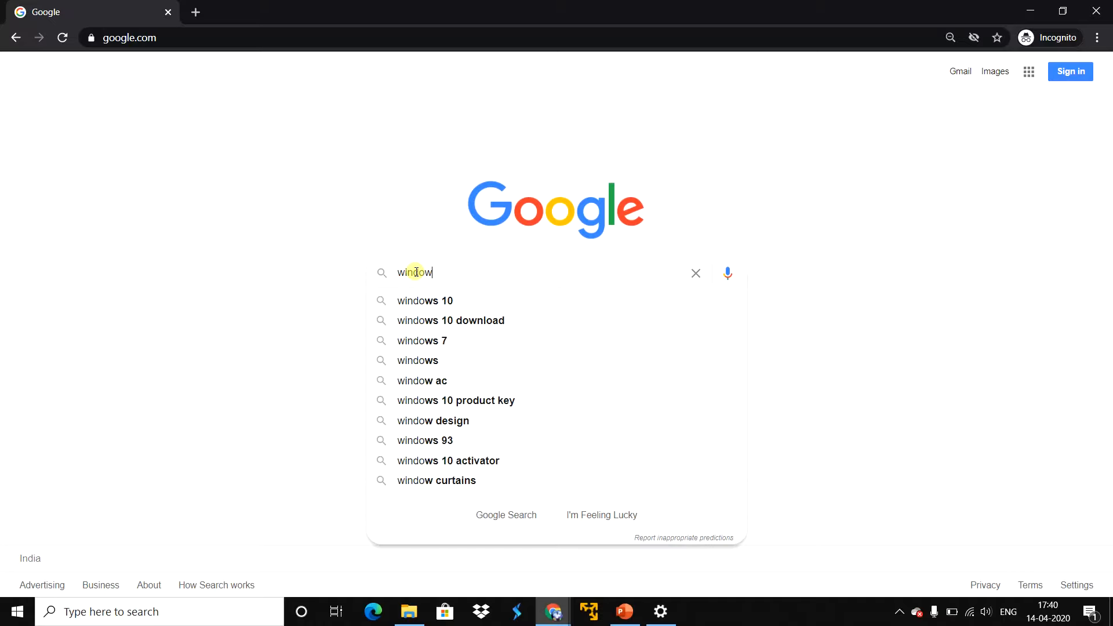
pyautogui.write('s server')
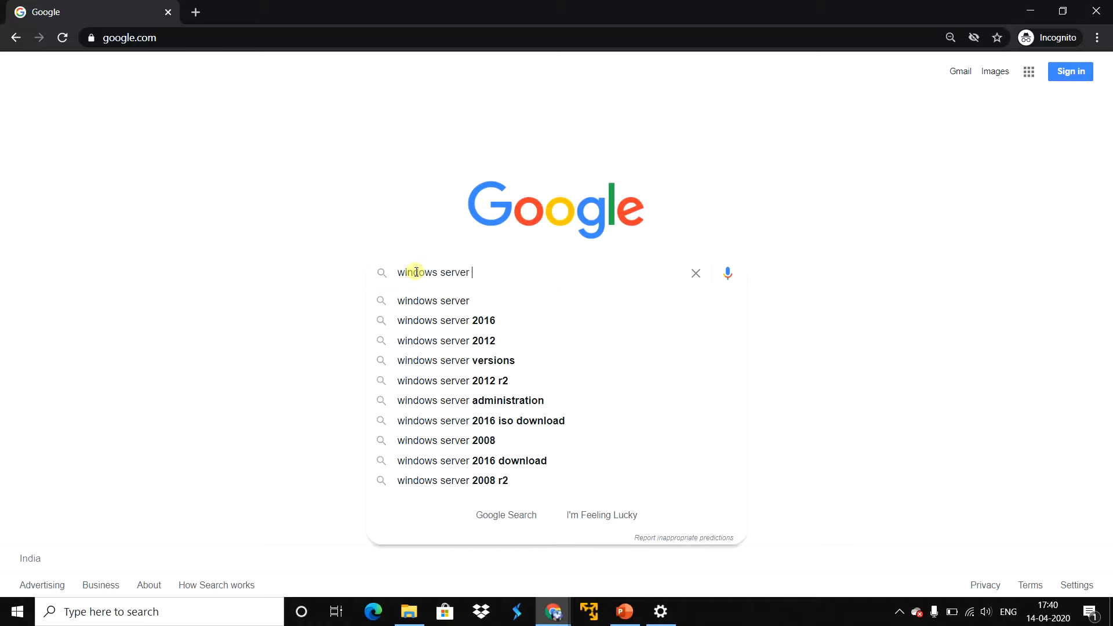
pyautogui.write(' 201')
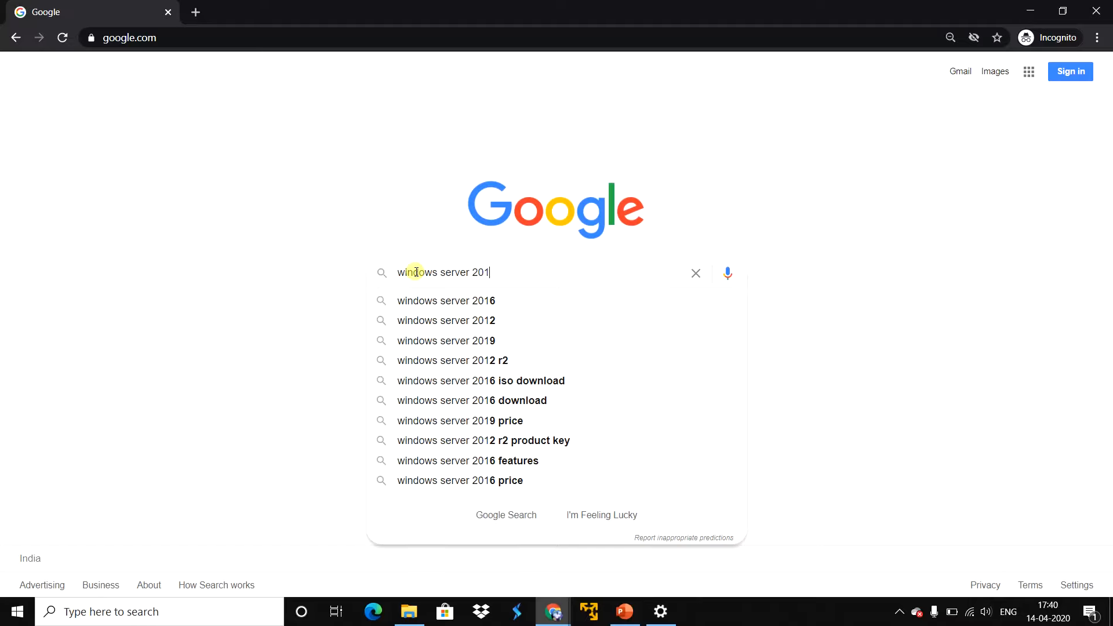
pyautogui.write('6 iso download')
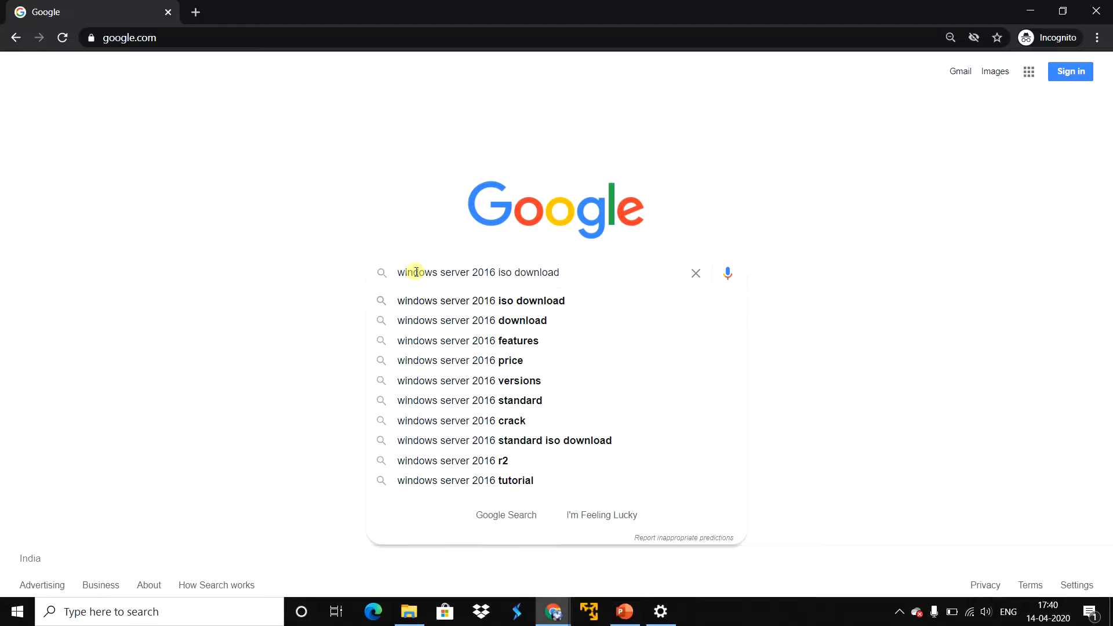
pyautogui.press('Return')
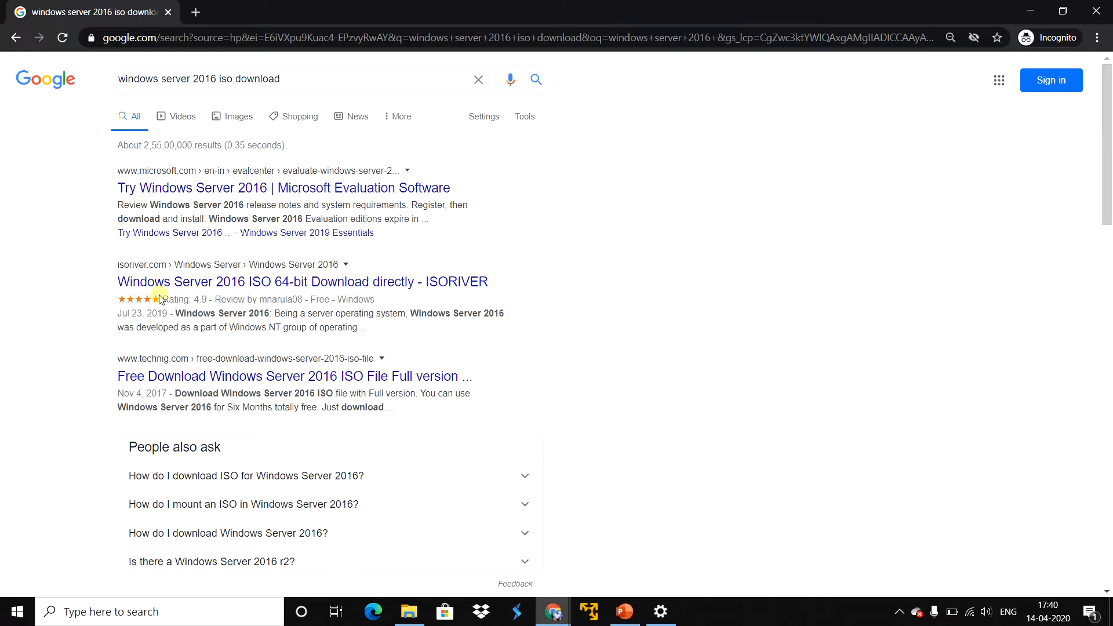
# Step: Open Microsoft's Try Windows Server 2016 evaluation page in a new tab and choose ISO as the evaluation file type
pyautogui.rightClick(189, 191)
pyautogui.click(209, 196)
pyautogui.click(244, 12)
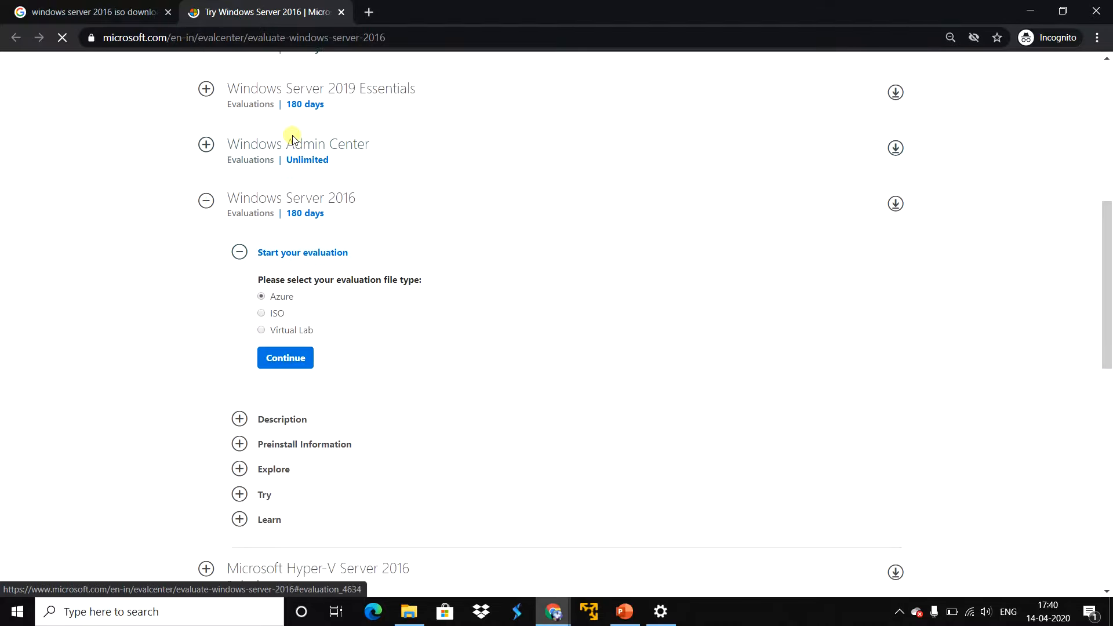
pyautogui.scroll(1, 324, 191)
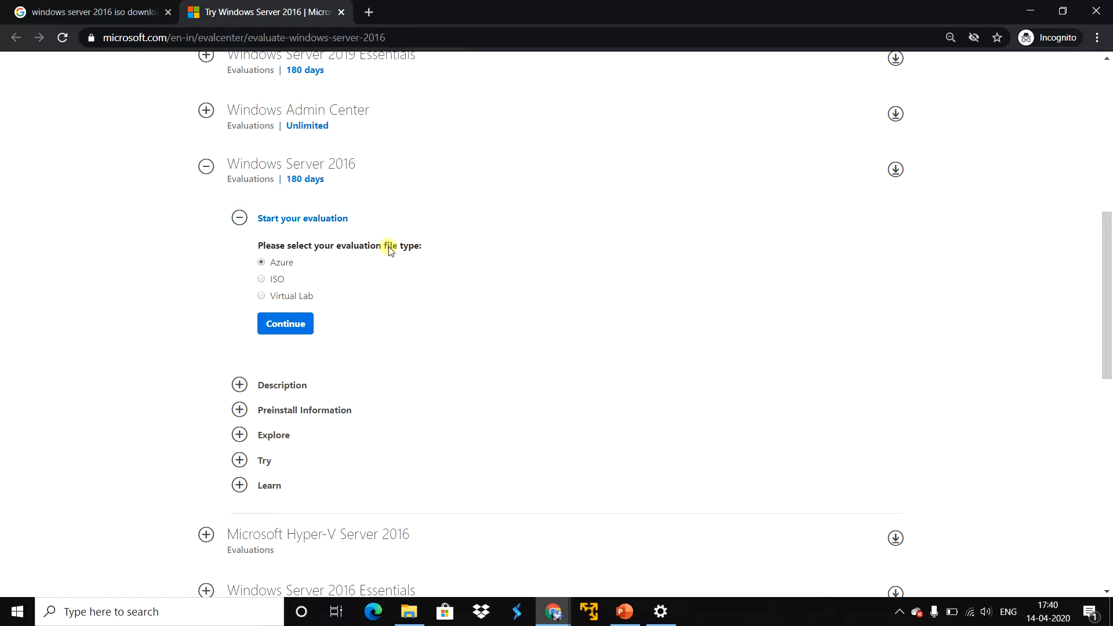
pyautogui.click(261, 279)
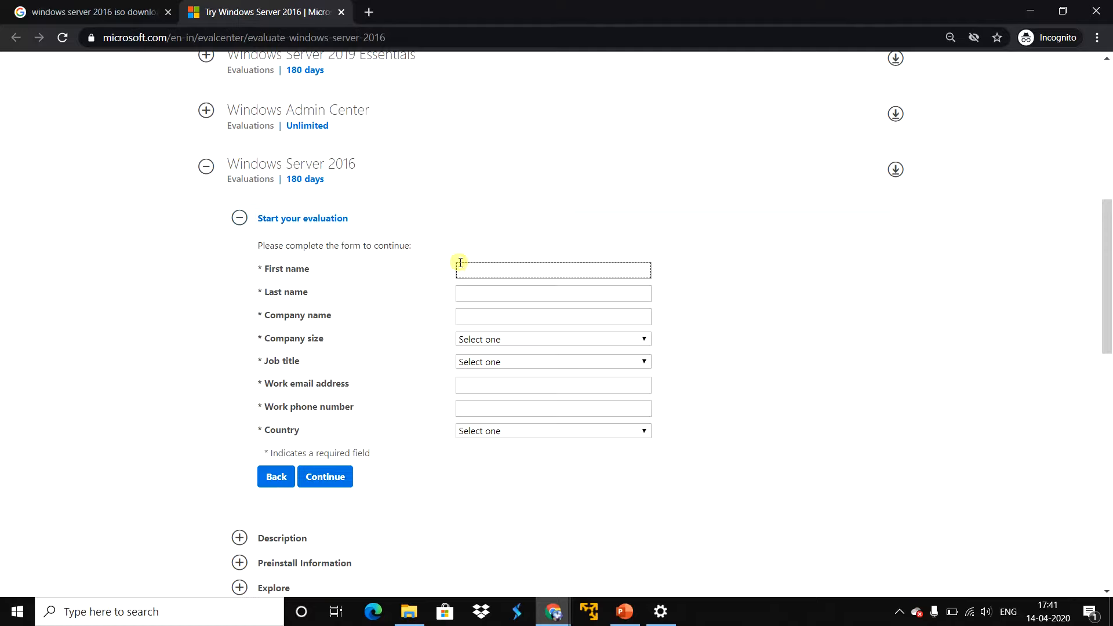
# Step: Fill in the first name, last name and company name in the evaluation registration form
pyautogui.click(467, 271)
pyautogui.press('Tab')
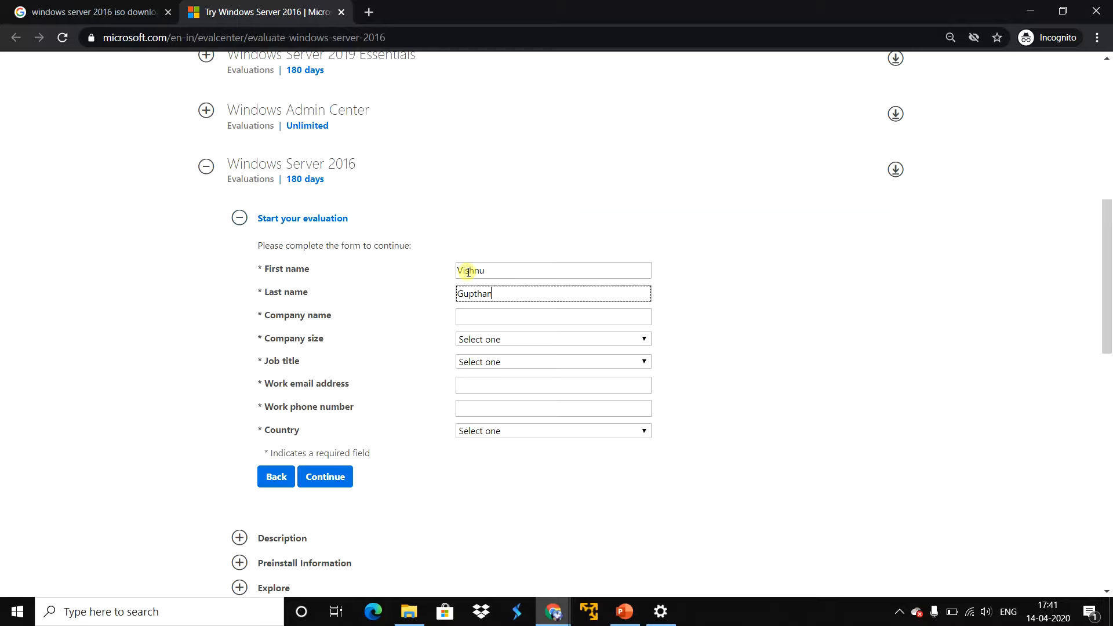
pyautogui.press('Tab')
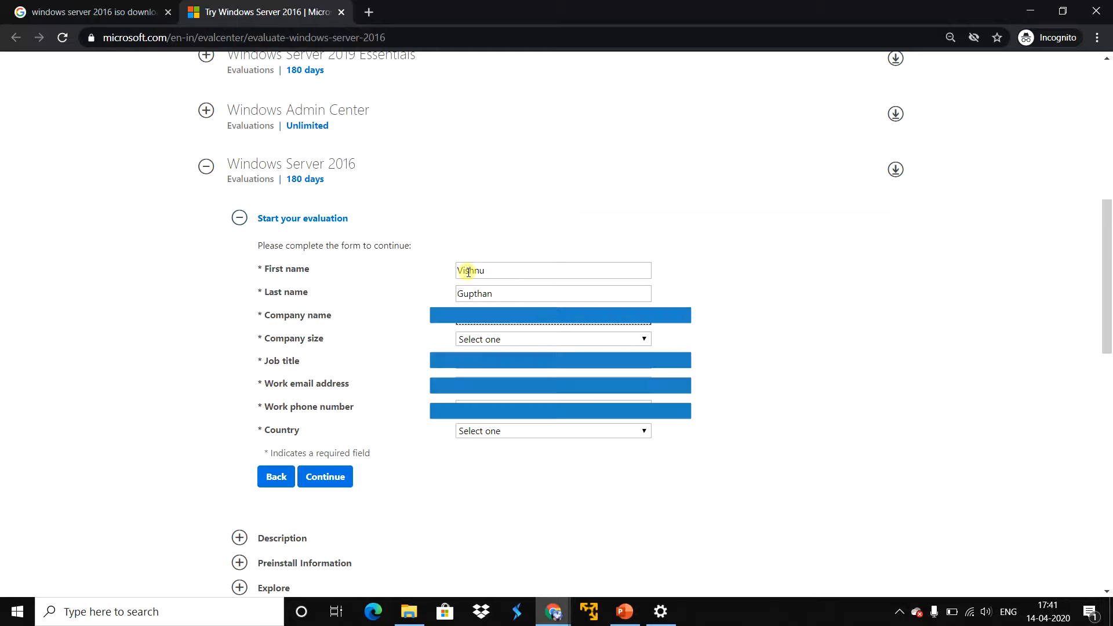
pyautogui.press('Tab')
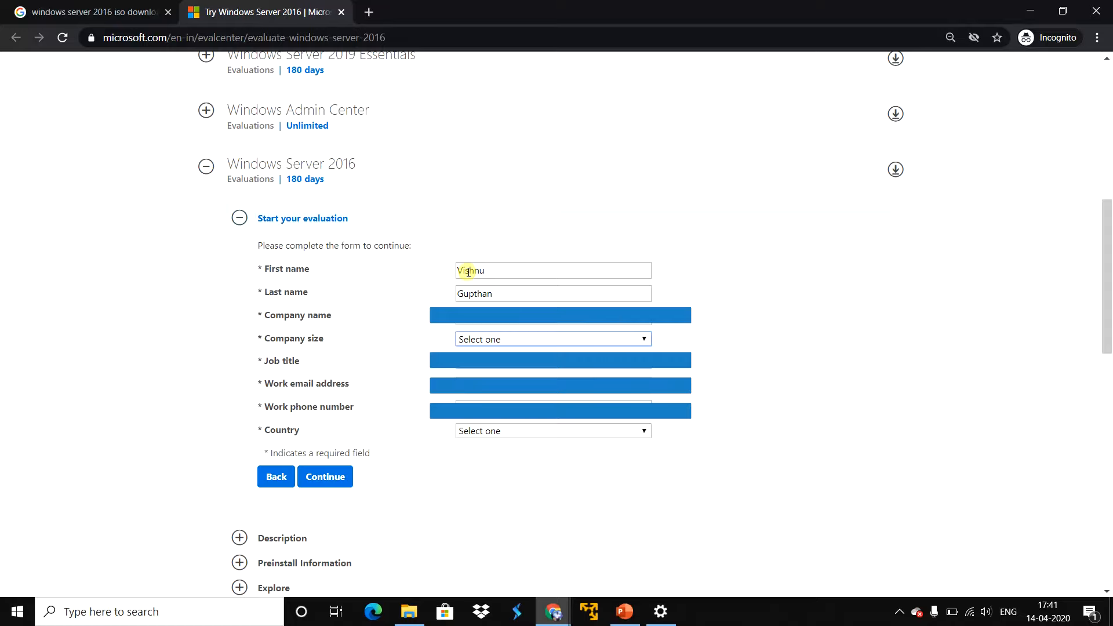
# Step: Set the company size to 5-9 and fill in the job title, work email address and work phone number
pyautogui.press('Down')
pyautogui.press('Down')
pyautogui.press('Down')
pyautogui.press('Tab')
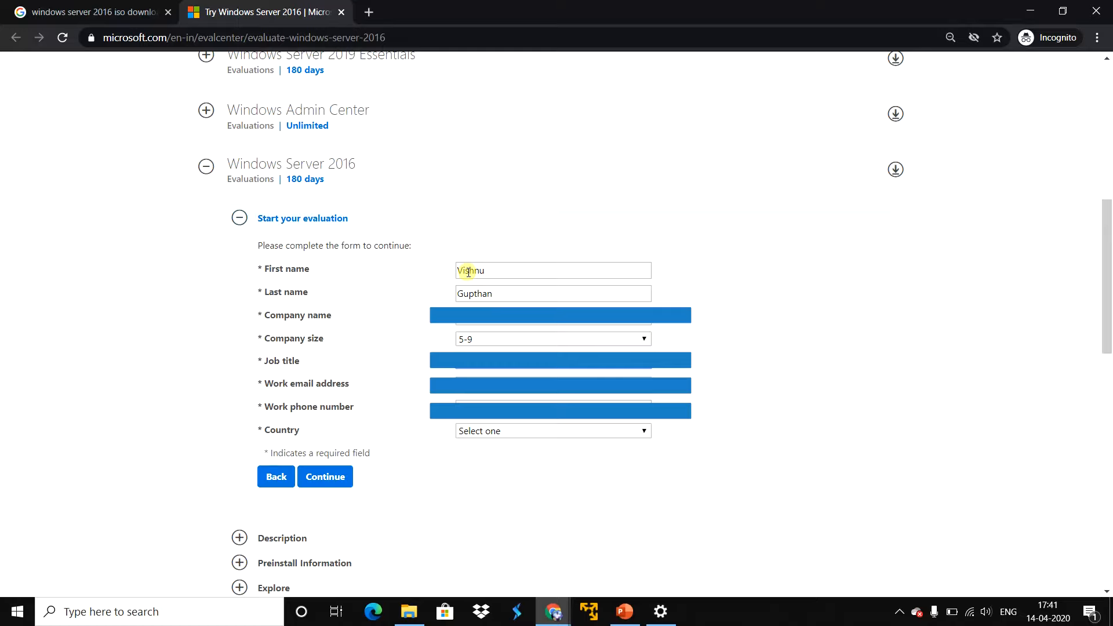
pyautogui.press('Tab')
pyautogui.press('Tab')
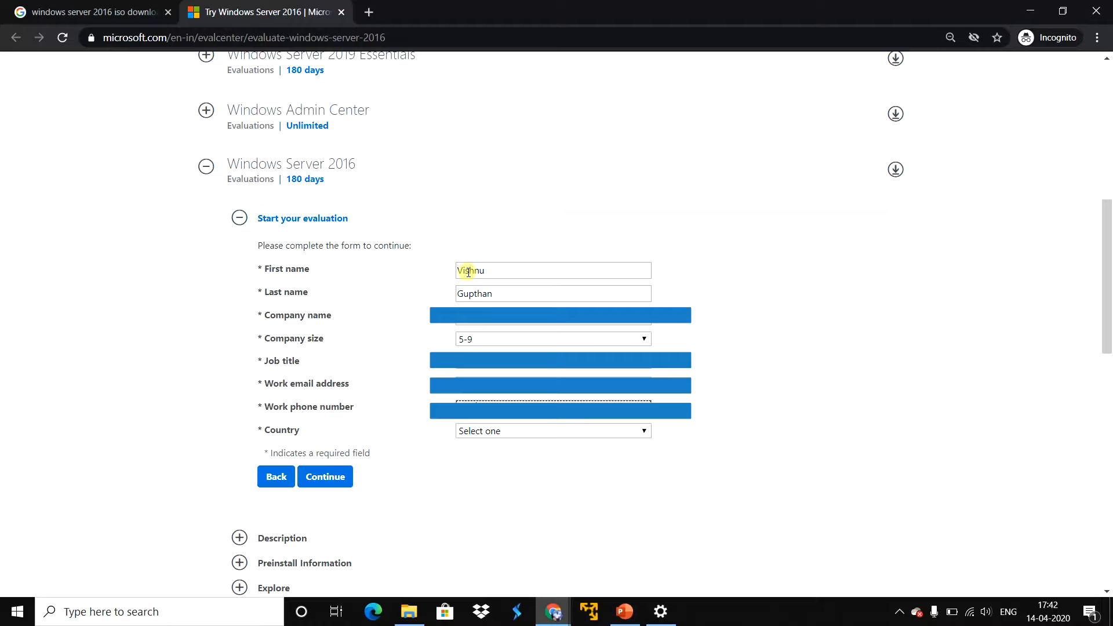
pyautogui.press('Tab')
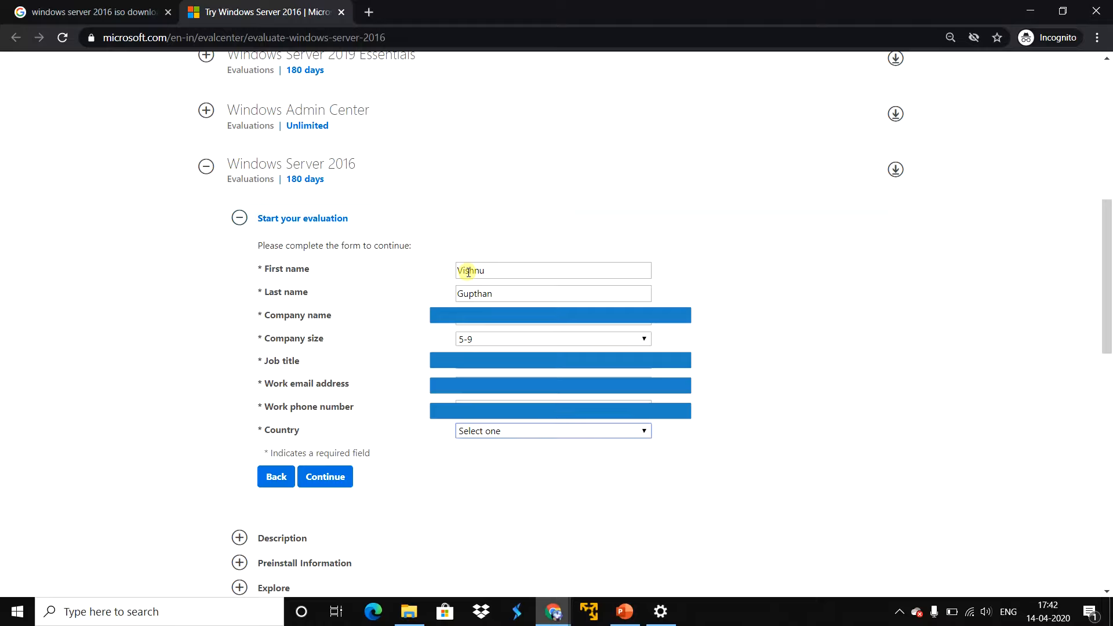
# Step: Set the country to India, opt out of Microsoft's tips and offers, and submit the registration form
pyautogui.write('India')
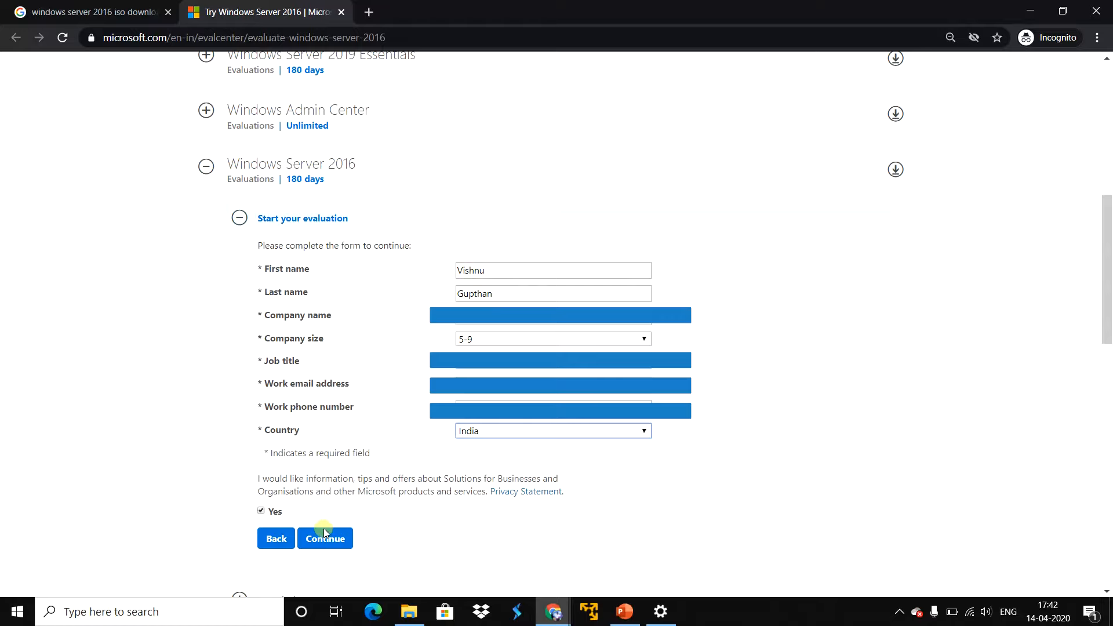
pyautogui.click(261, 511)
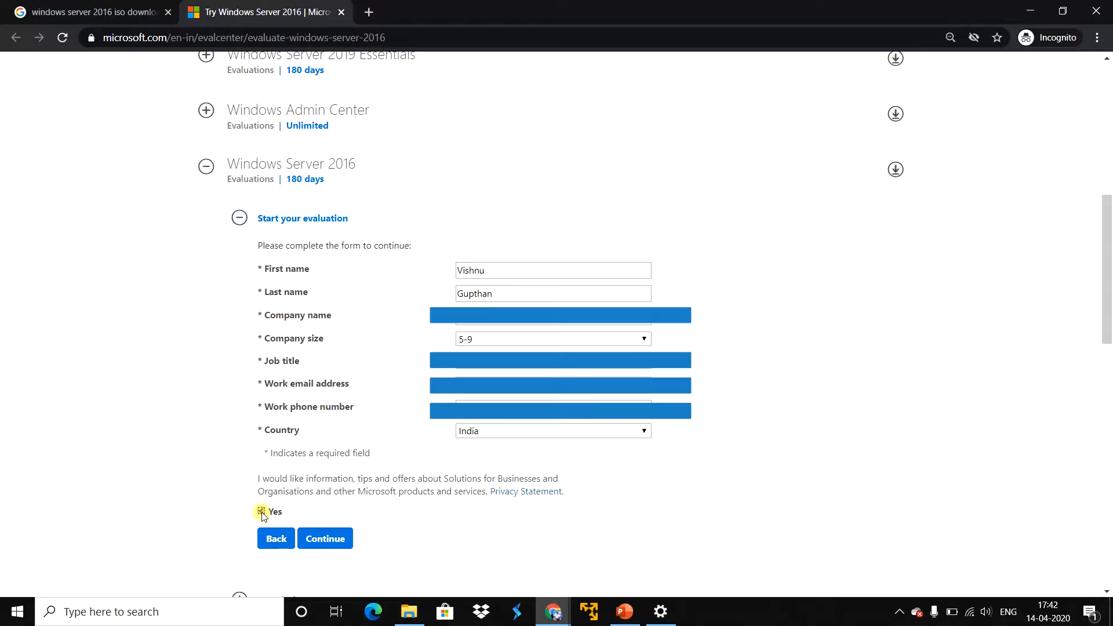
pyautogui.click(321, 539)
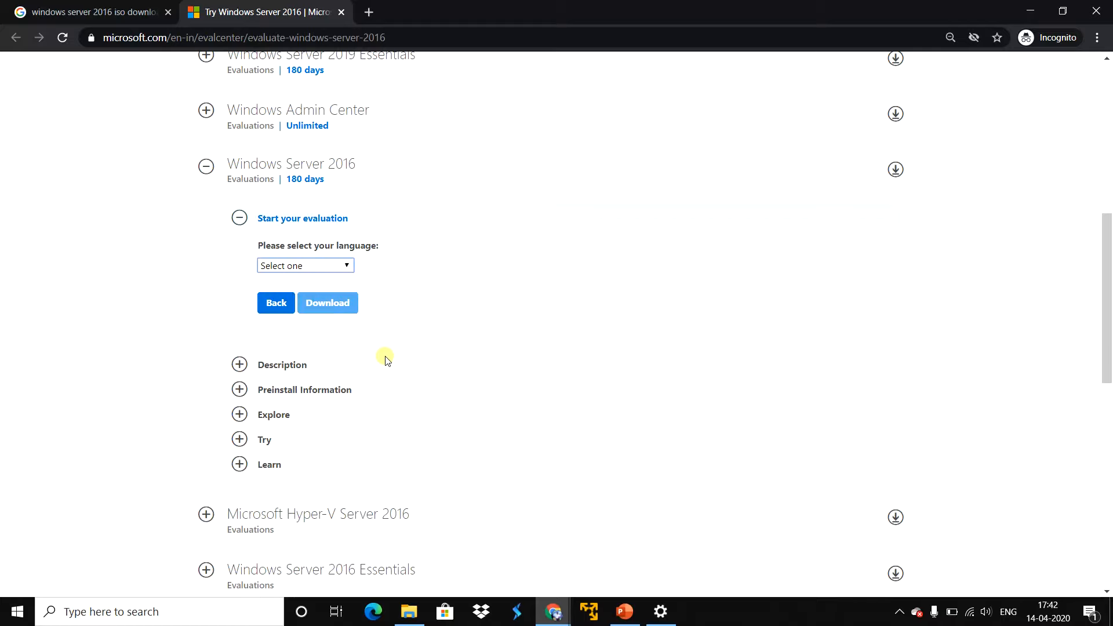
# Step: Choose English as the language for the Windows Server 2016 evaluation and start the ISO download
pyautogui.click(311, 267)
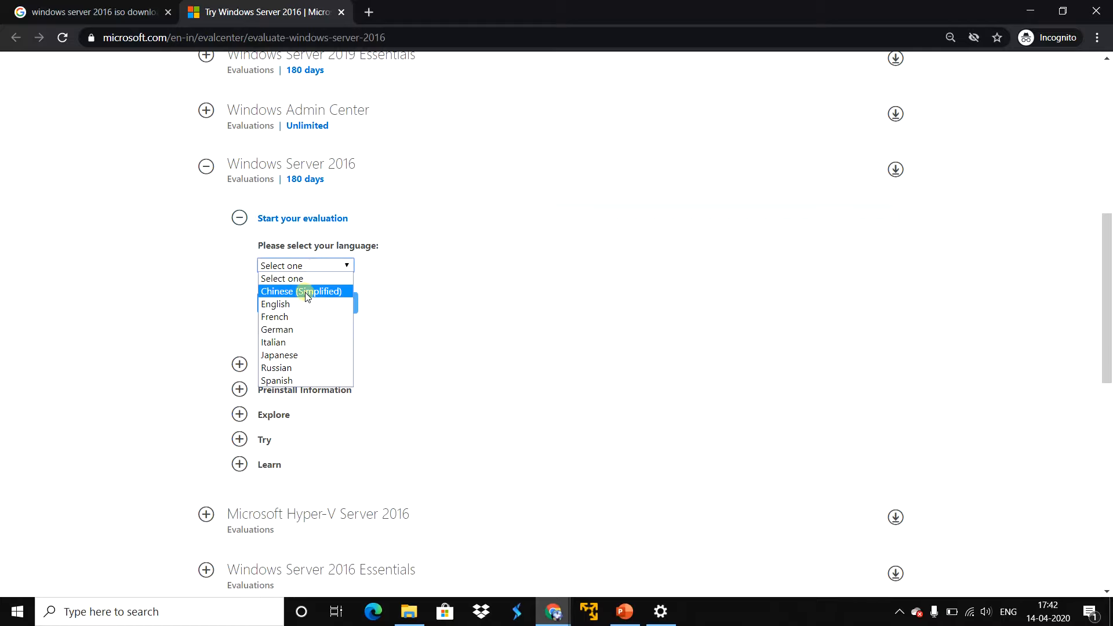
pyautogui.click(301, 307)
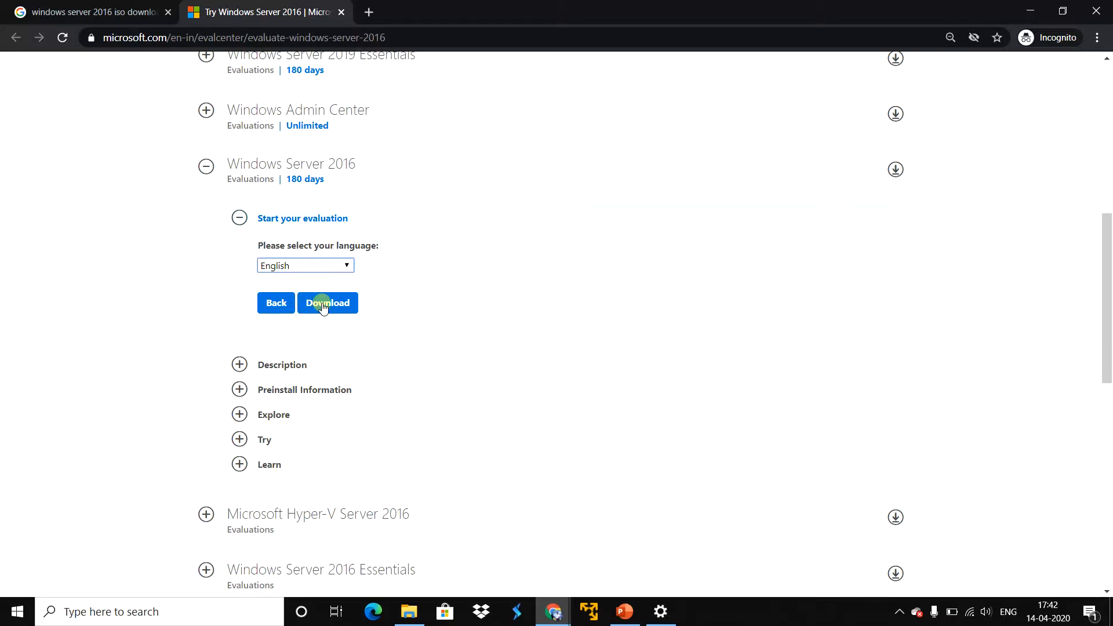
pyautogui.click(321, 304)
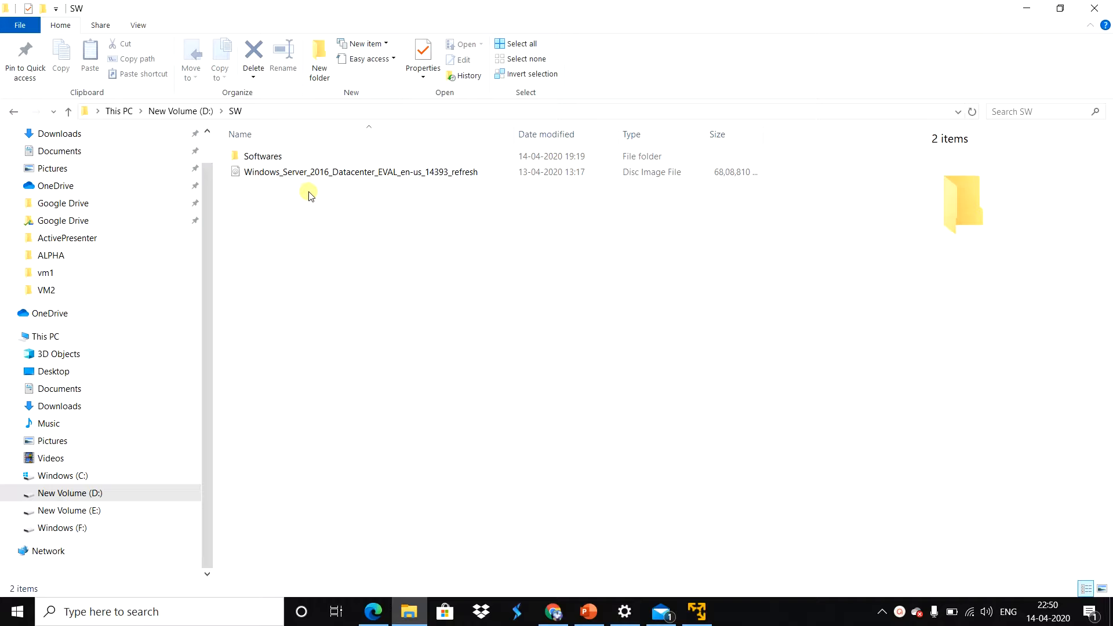
# Step: Check the full path of the SW folder holding the Windows Server 2016 ISO, and switch to the PowerPoint presentation
pyautogui.click(276, 113)
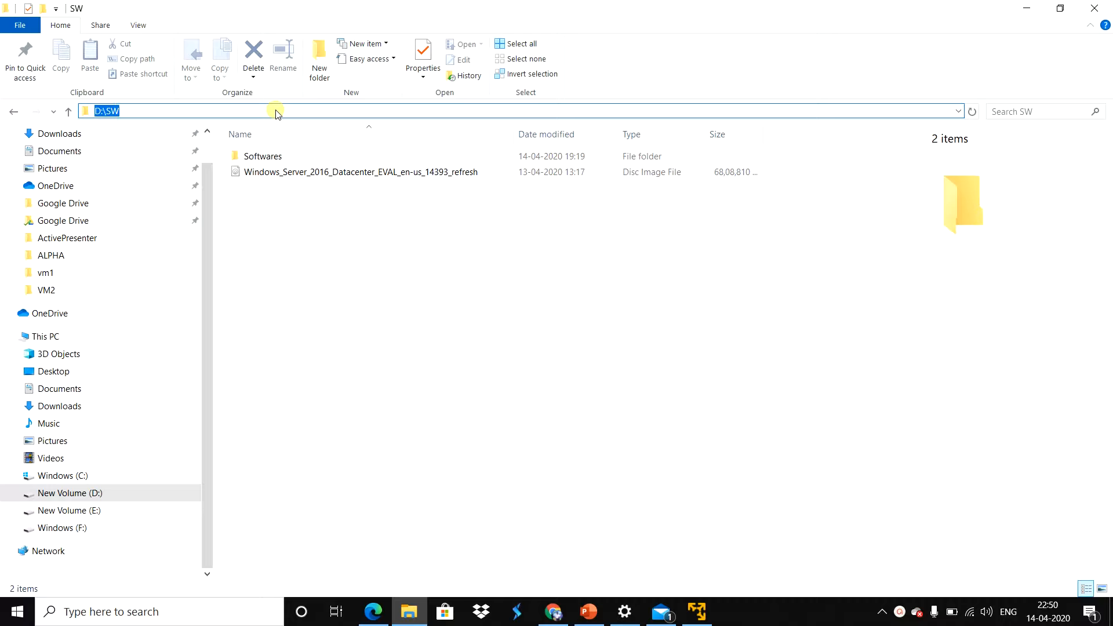
pyautogui.click(465, 302)
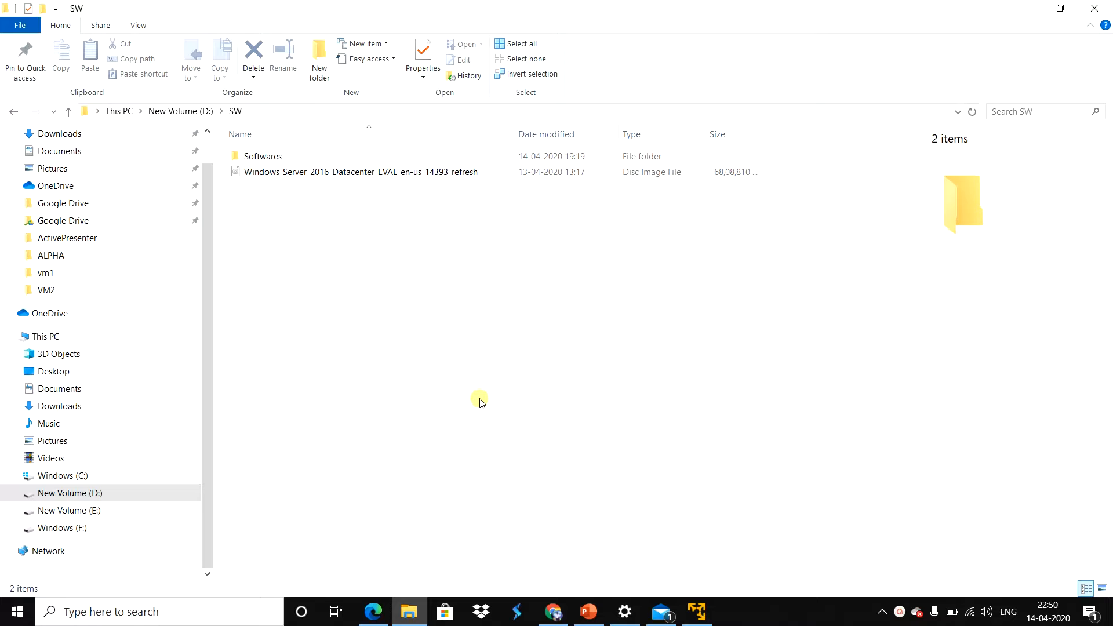
pyautogui.click(595, 620)
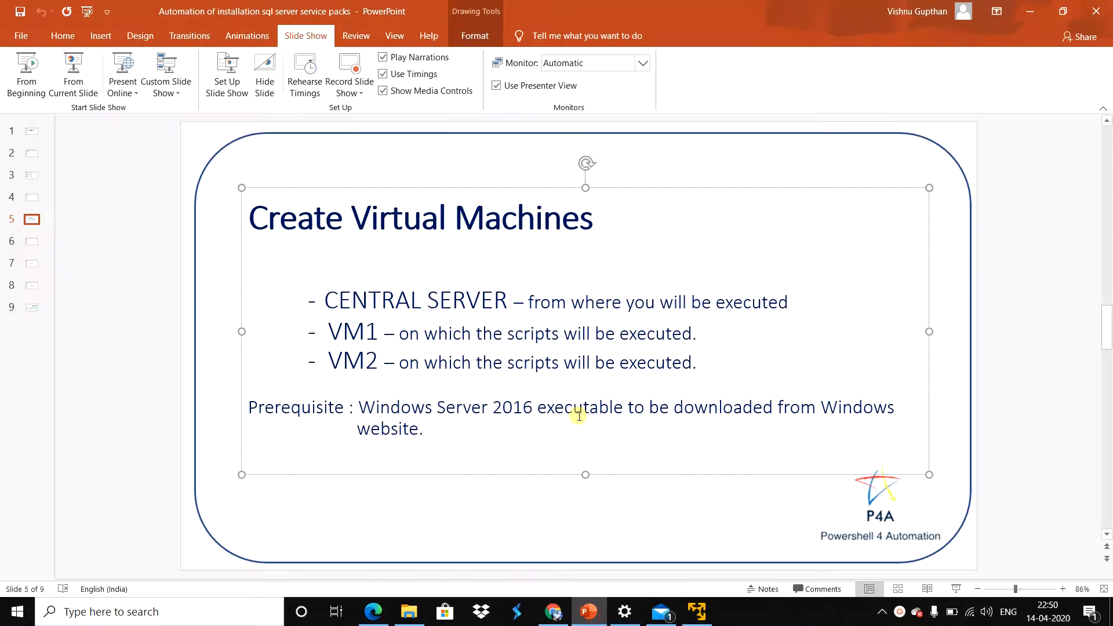
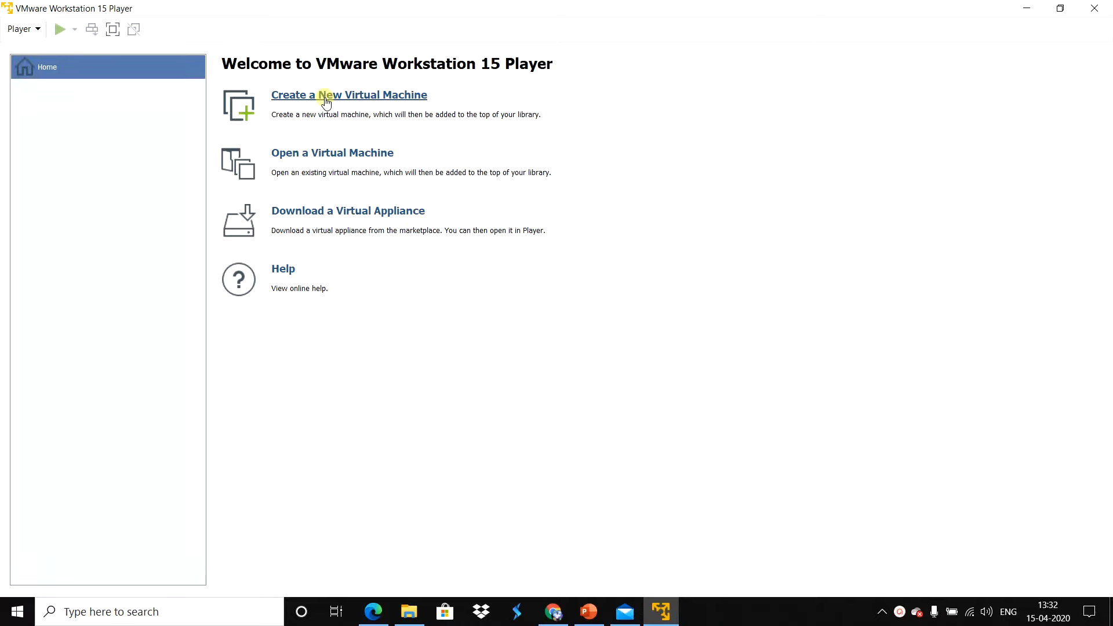
# Step: Start a new virtual machine and select the Windows_Server_2016_Datacenter_EVAL_en-us_14393_refresh ISO from D:\SW as the installer disc image
pyautogui.click(326, 98)
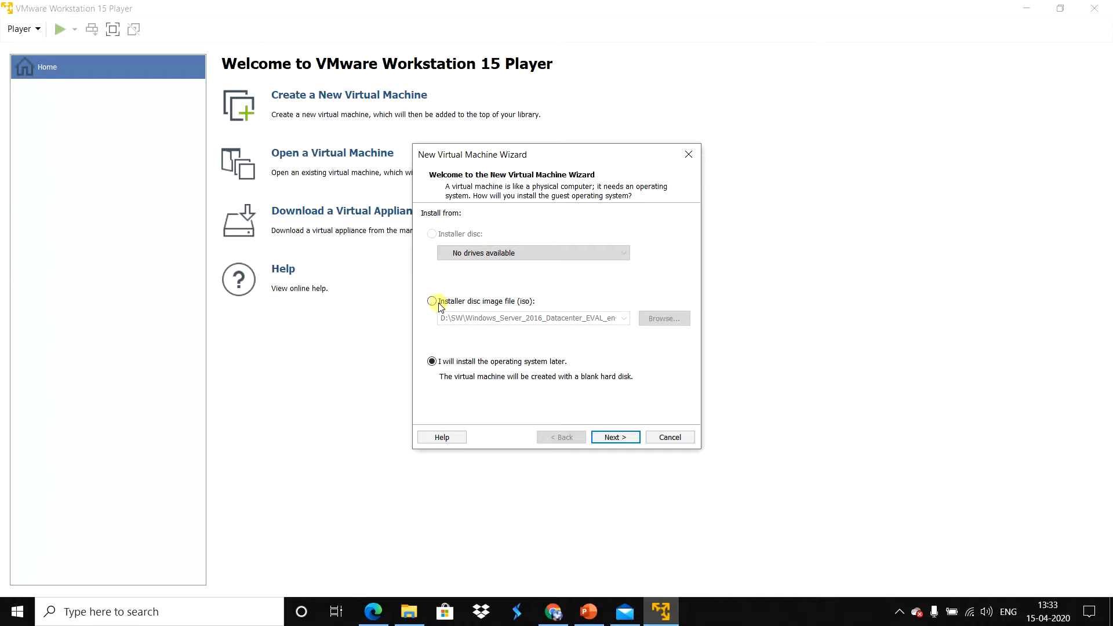
pyautogui.click(492, 302)
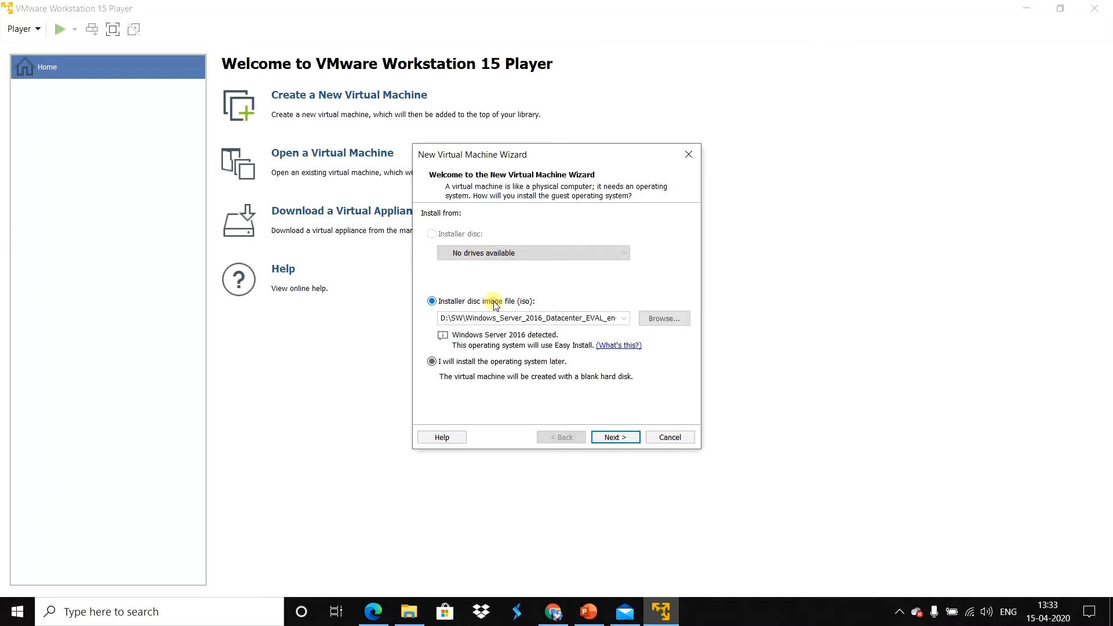
pyautogui.click(592, 318)
pyautogui.click(664, 320)
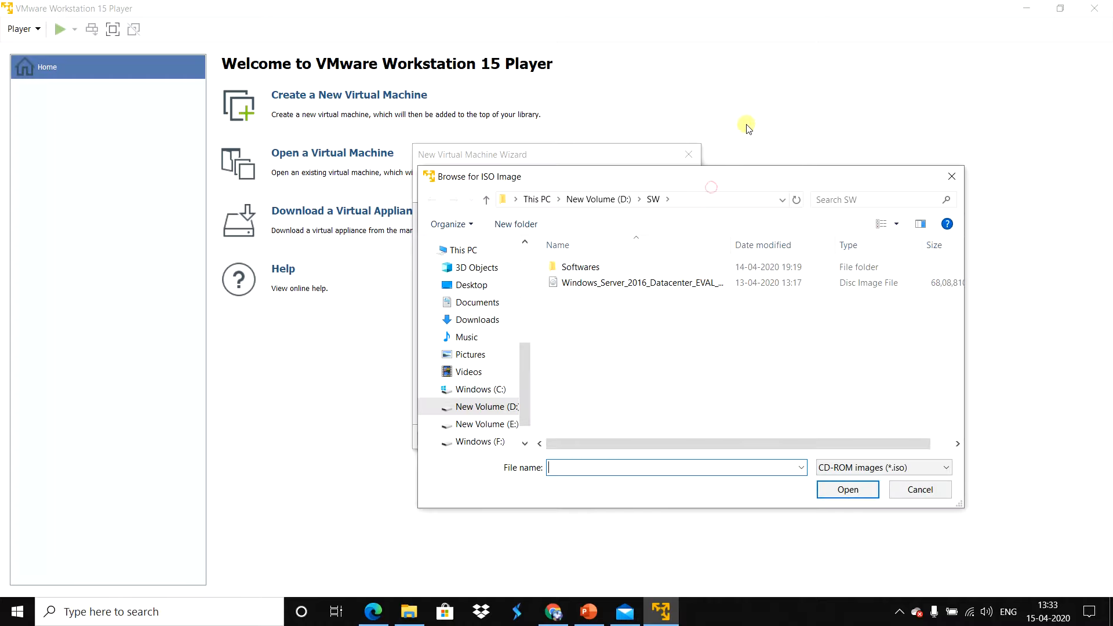
pyautogui.moveTo(728, 174); pyautogui.dragTo(796, 73)
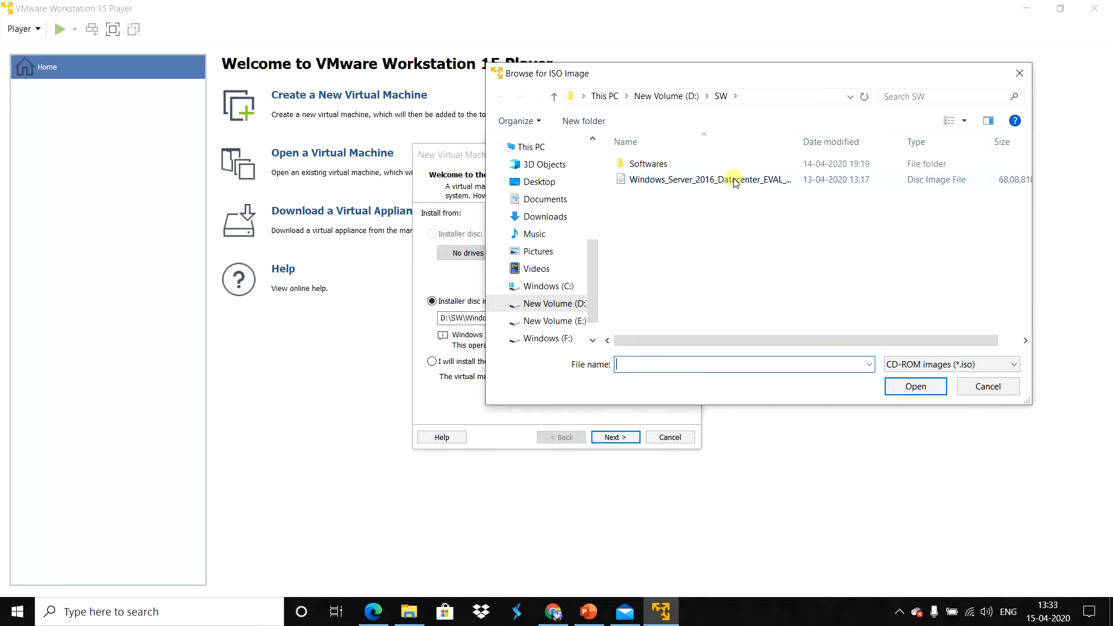
pyautogui.click(731, 181)
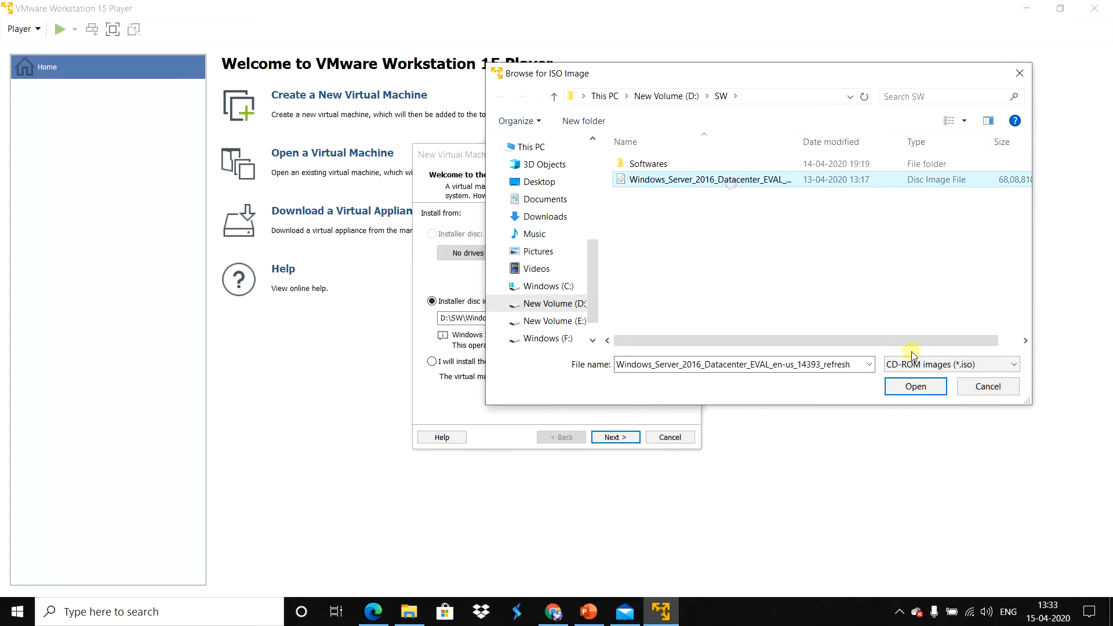
pyautogui.click(920, 393)
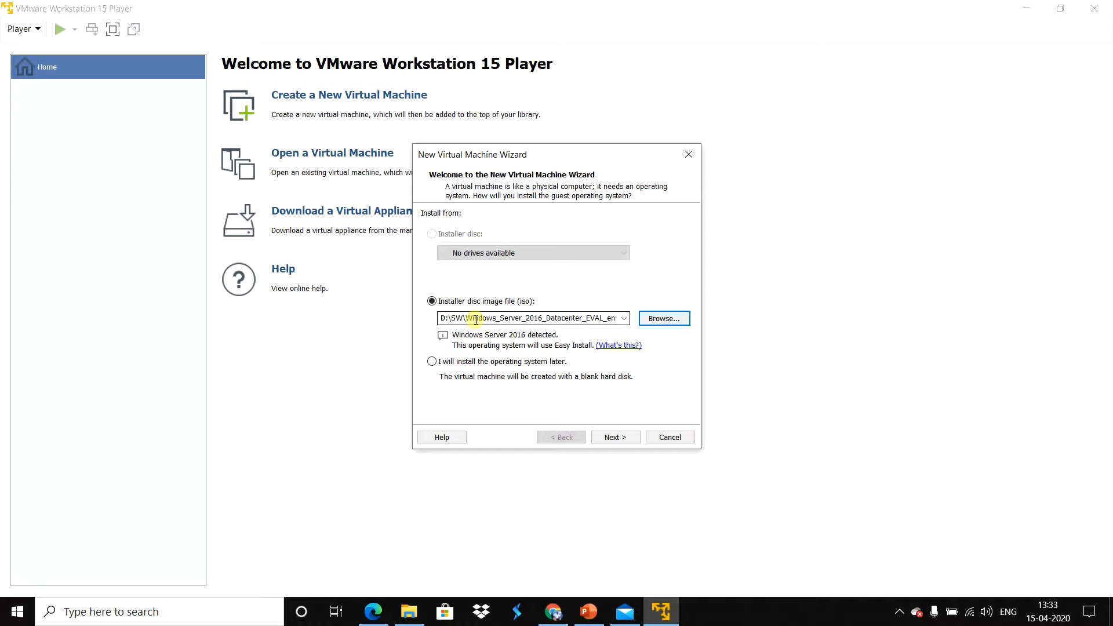
pyautogui.moveTo(441, 317); pyautogui.dragTo(594, 318)
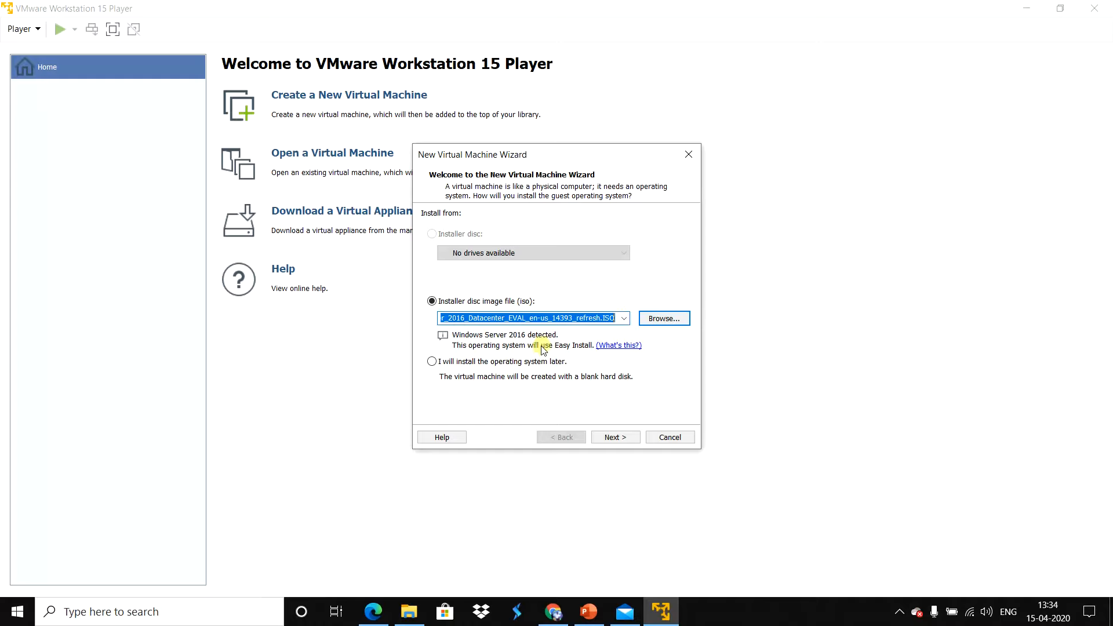
# Step: Choose to install the operating system later, and set the guest operating system to Microsoft Windows, version Windows Server 2016
pyautogui.click(476, 364)
pyautogui.click(475, 364)
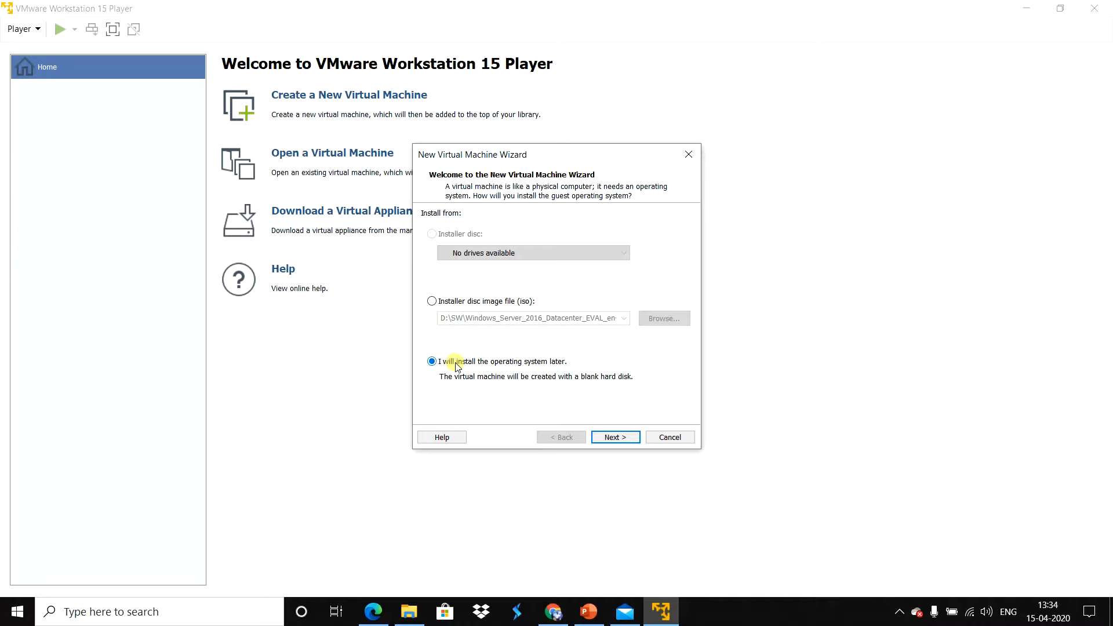
pyautogui.click(606, 439)
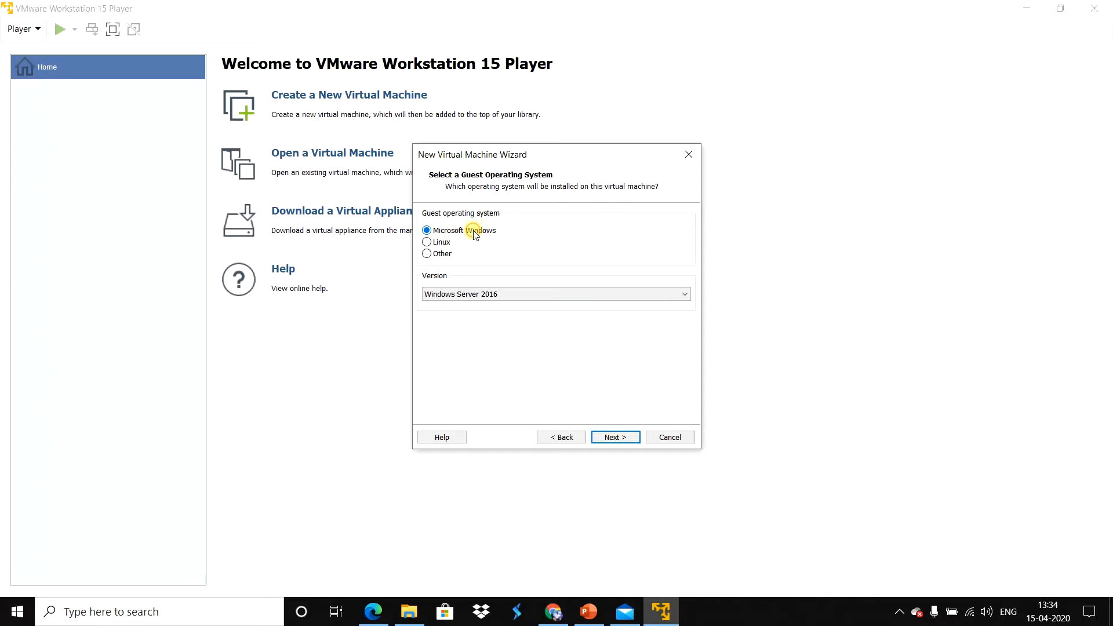
pyautogui.click(469, 300)
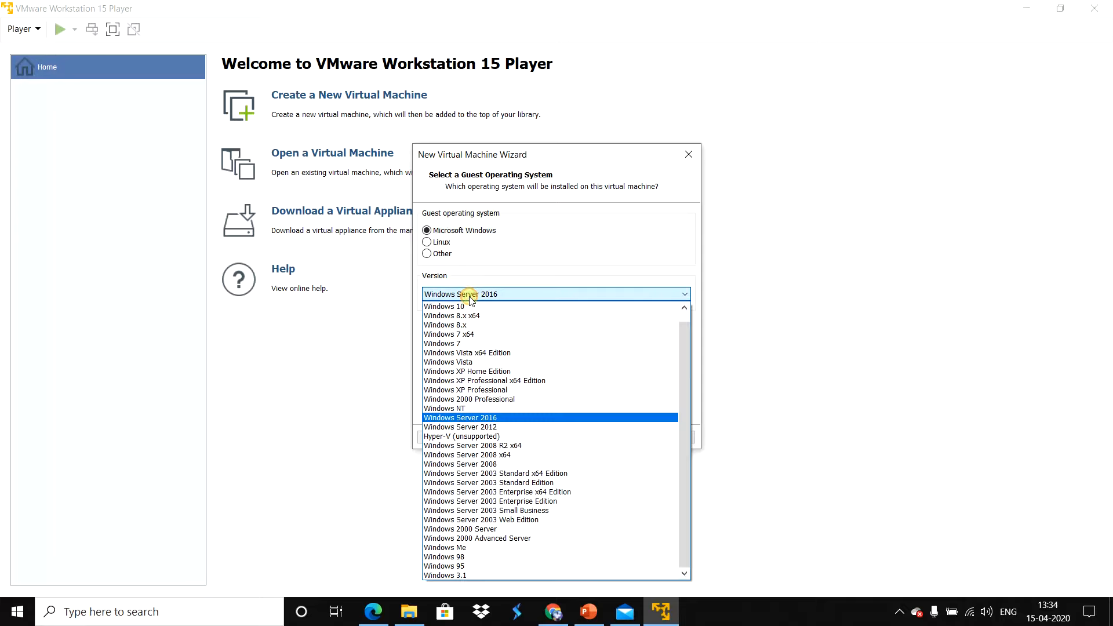
pyautogui.click(497, 417)
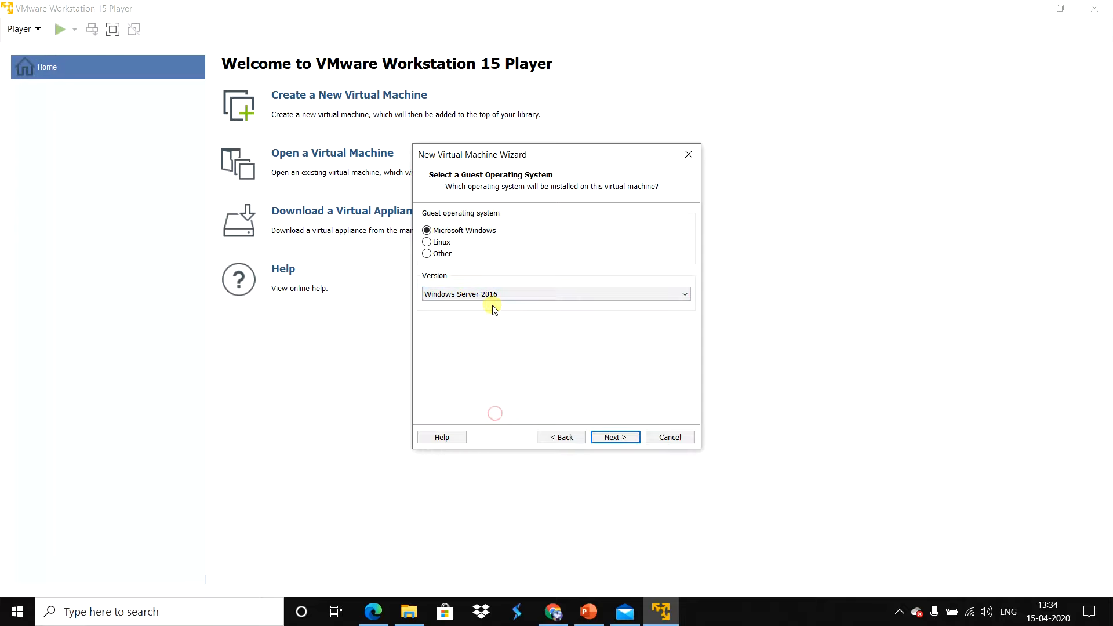
pyautogui.click(614, 438)
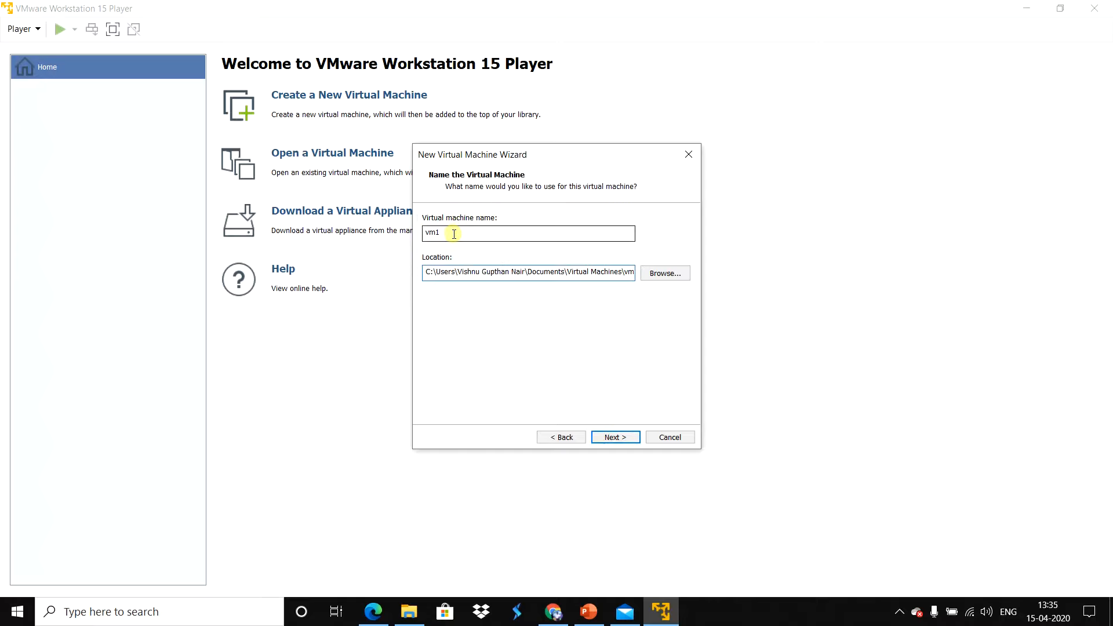
# Step: Name the virtual machine VM1, review its default location path, and accept both
pyautogui.moveTo(455, 233); pyautogui.dragTo(386, 233)
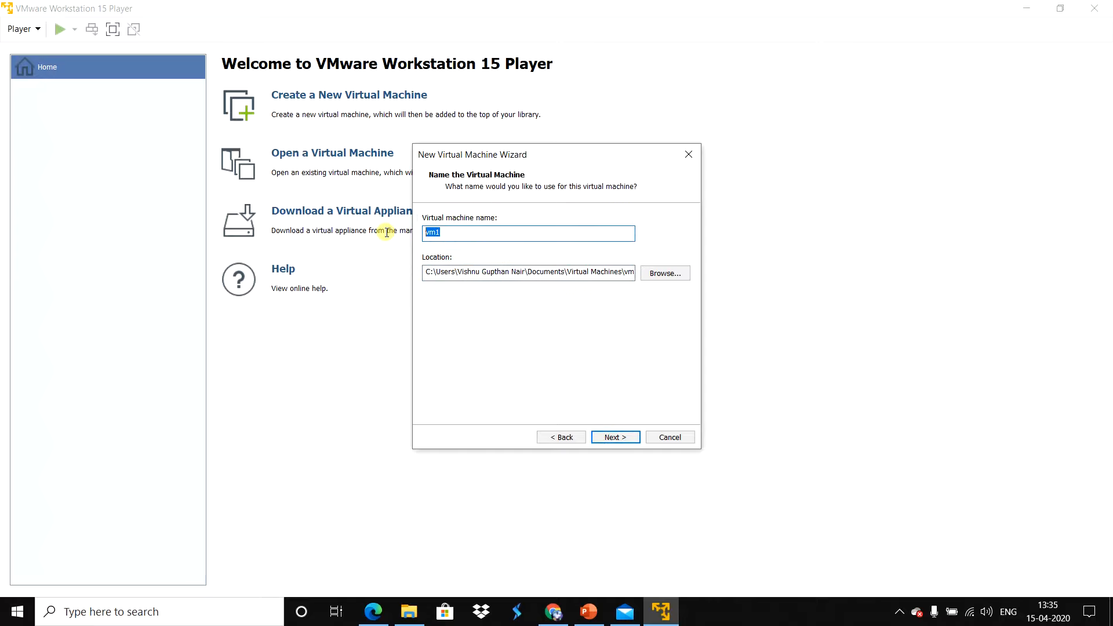
pyautogui.write('VM1')
pyautogui.click(444, 272)
pyautogui.moveTo(450, 272); pyautogui.dragTo(618, 271)
pyautogui.click(519, 277)
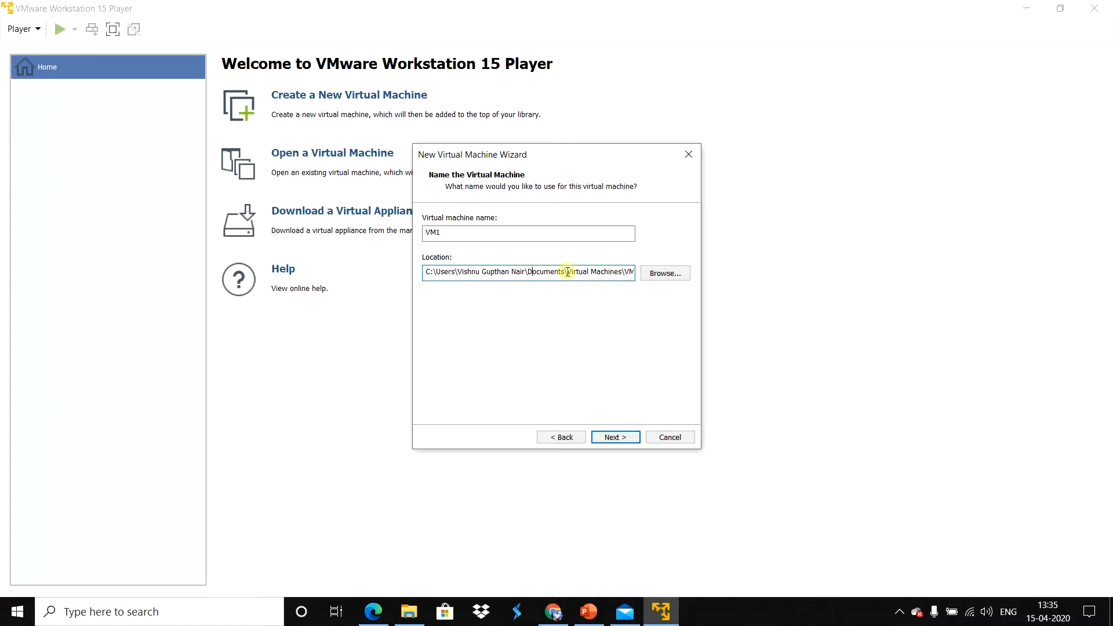
pyautogui.moveTo(569, 270); pyautogui.dragTo(601, 276)
pyautogui.moveTo(601, 276); pyautogui.dragTo(612, 273)
pyautogui.click(612, 272)
pyautogui.moveTo(623, 272); pyautogui.dragTo(633, 274)
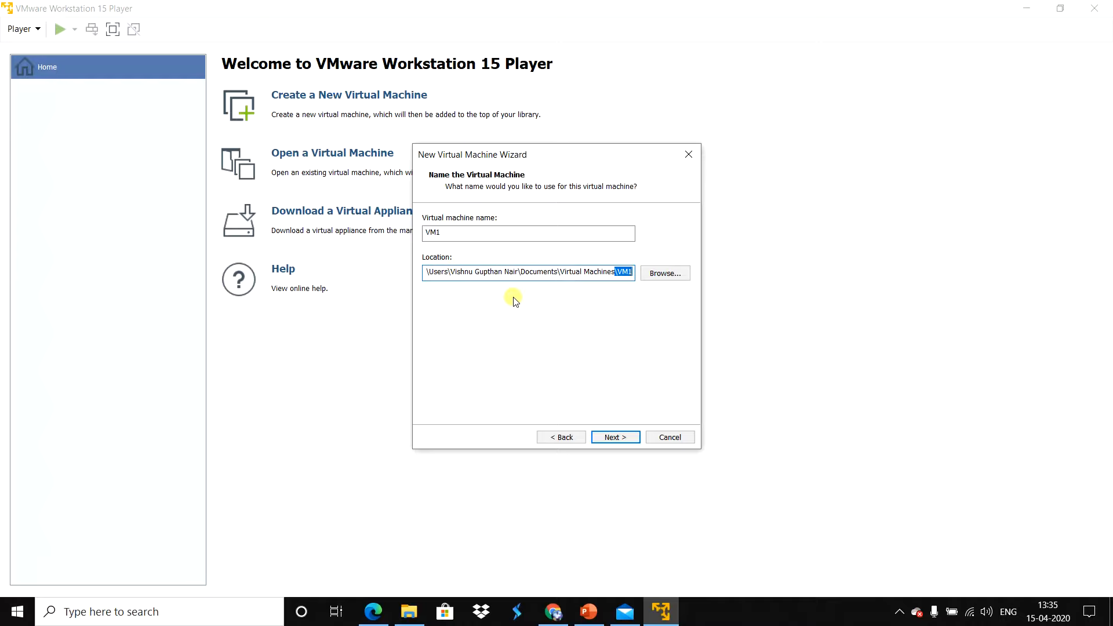
pyautogui.click(586, 294)
pyautogui.click(609, 436)
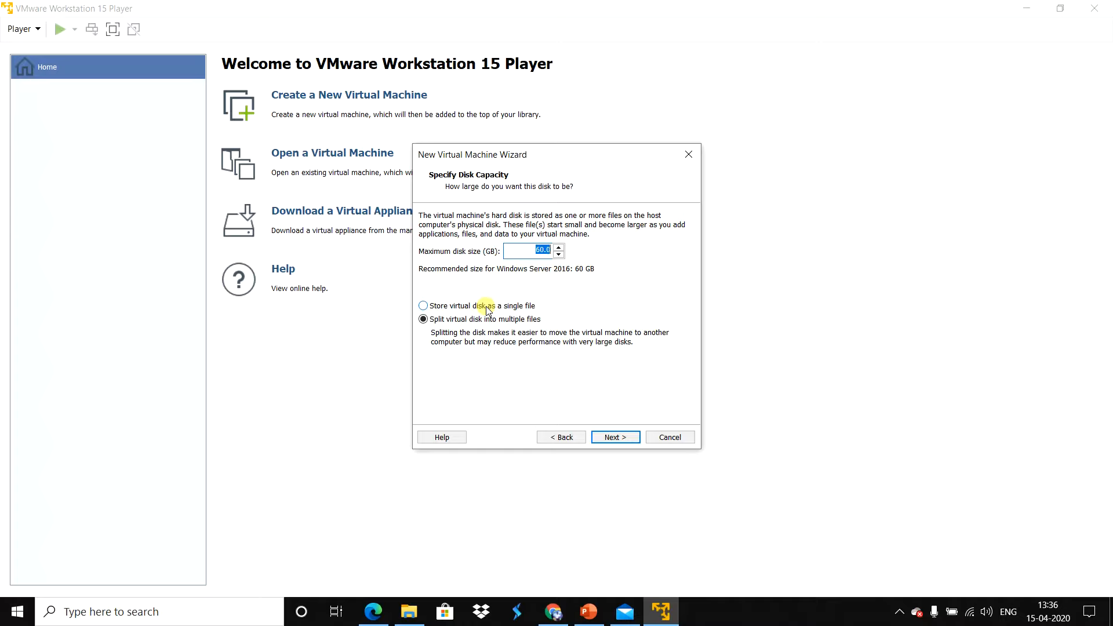
# Step: Go back to recheck the folder at the end of VM1's location path, and return to the disk capacity settings
pyautogui.click(558, 438)
pyautogui.moveTo(602, 273); pyautogui.dragTo(661, 273)
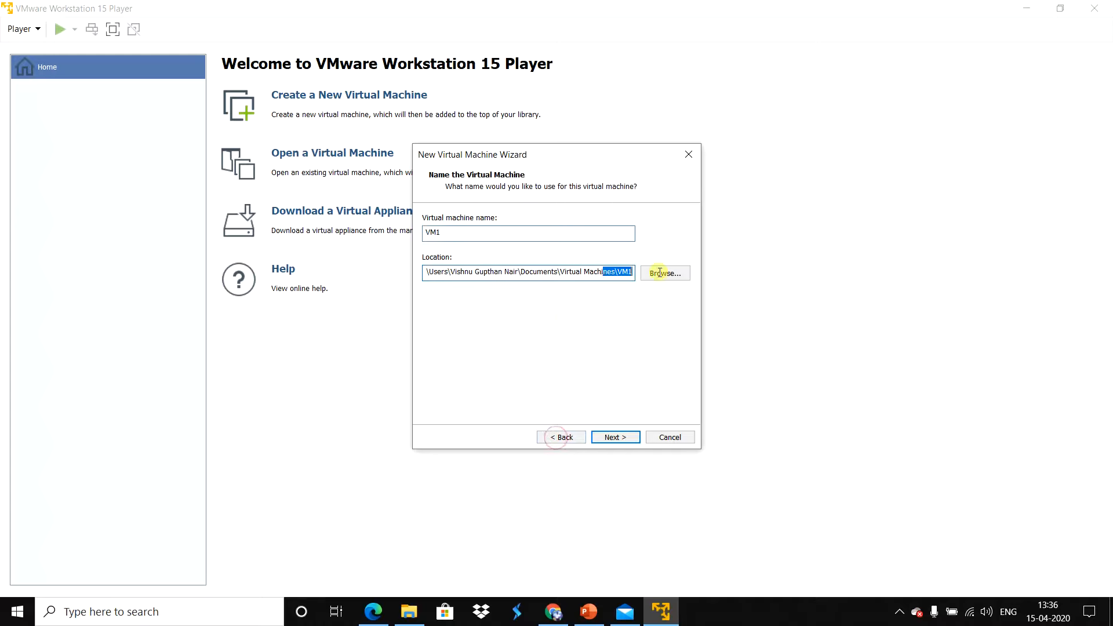
pyautogui.click(622, 272)
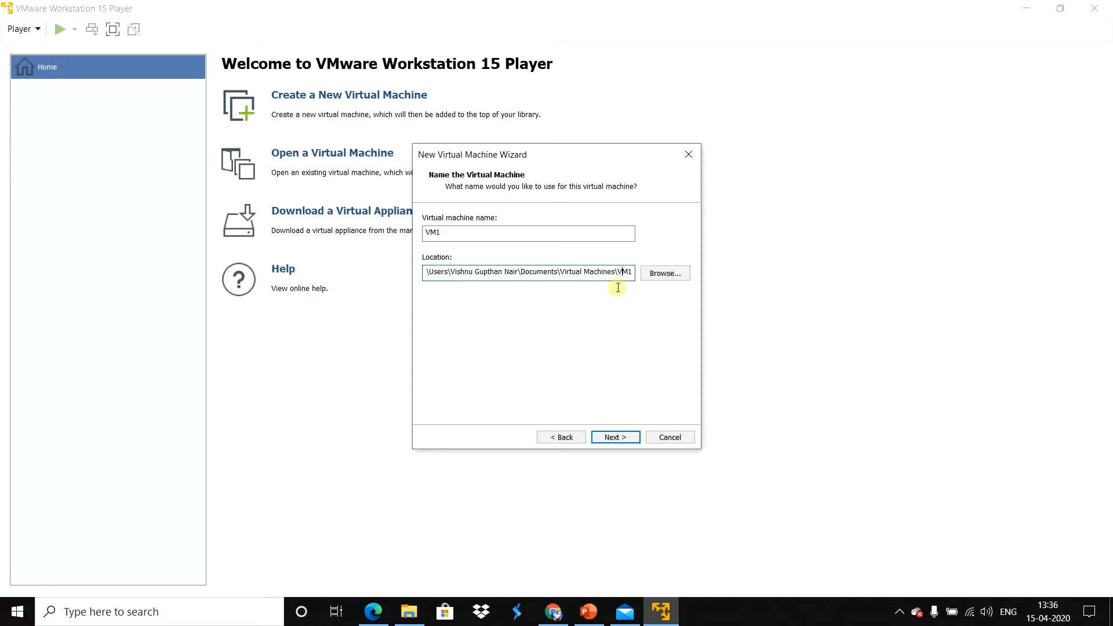
pyautogui.click(607, 440)
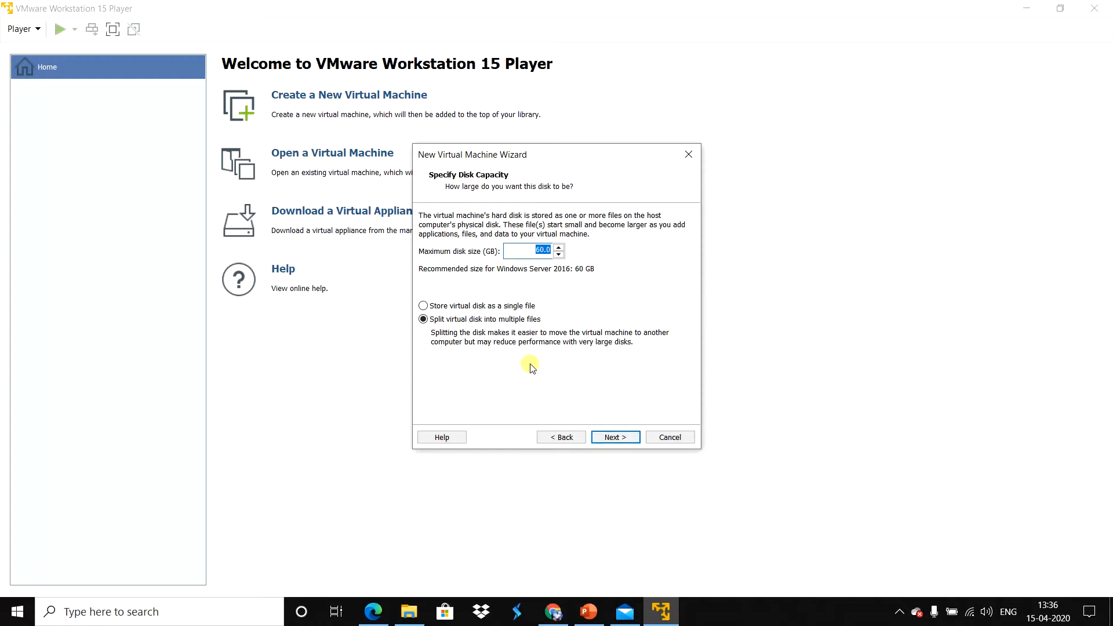
# Step: Store the virtual disk as a single file with a maximum size of 30 GB
pyautogui.click(498, 306)
pyautogui.click(487, 322)
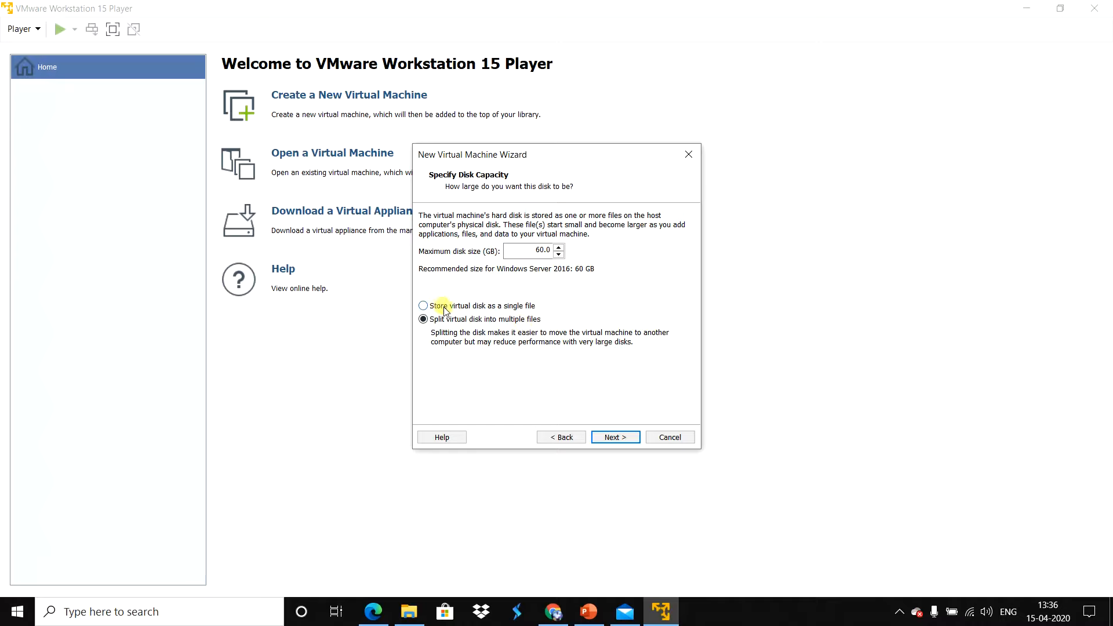
pyautogui.click(475, 305)
pyautogui.doubleClick(539, 251)
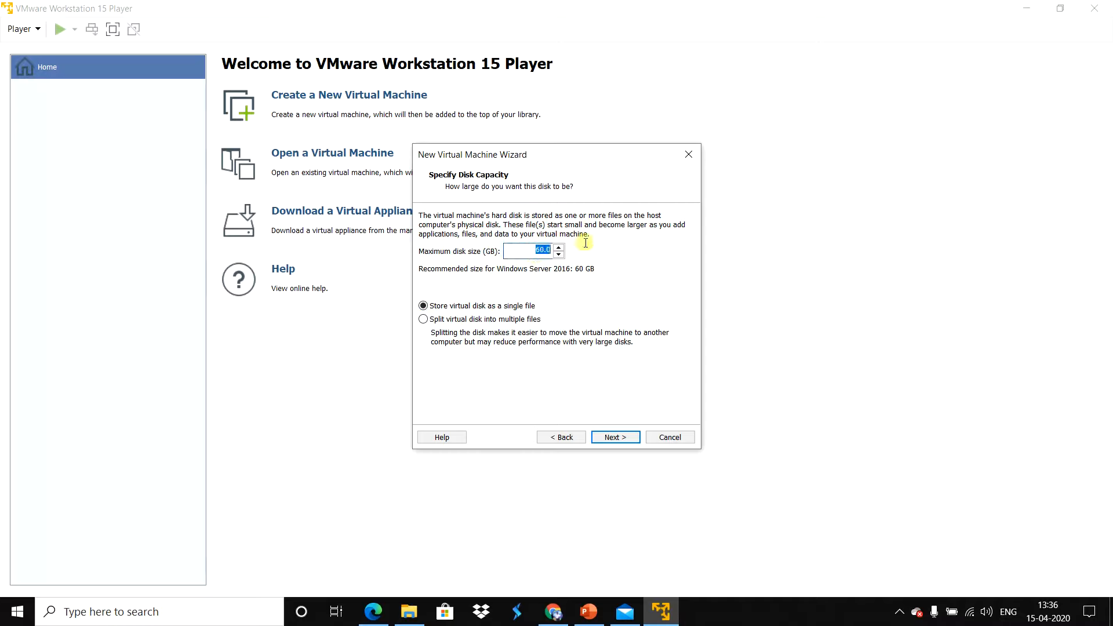
pyautogui.write('30')
pyautogui.click(611, 438)
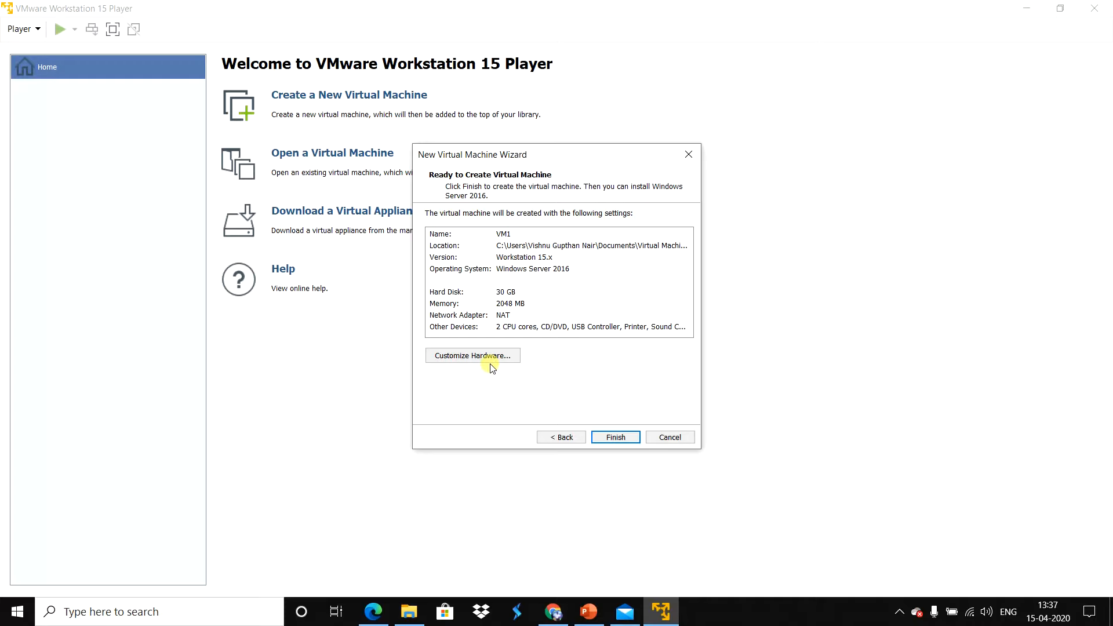
# Step: Customize VM1's hardware by setting its memory to 1024 MB, and view the processor settings
pyautogui.click(491, 364)
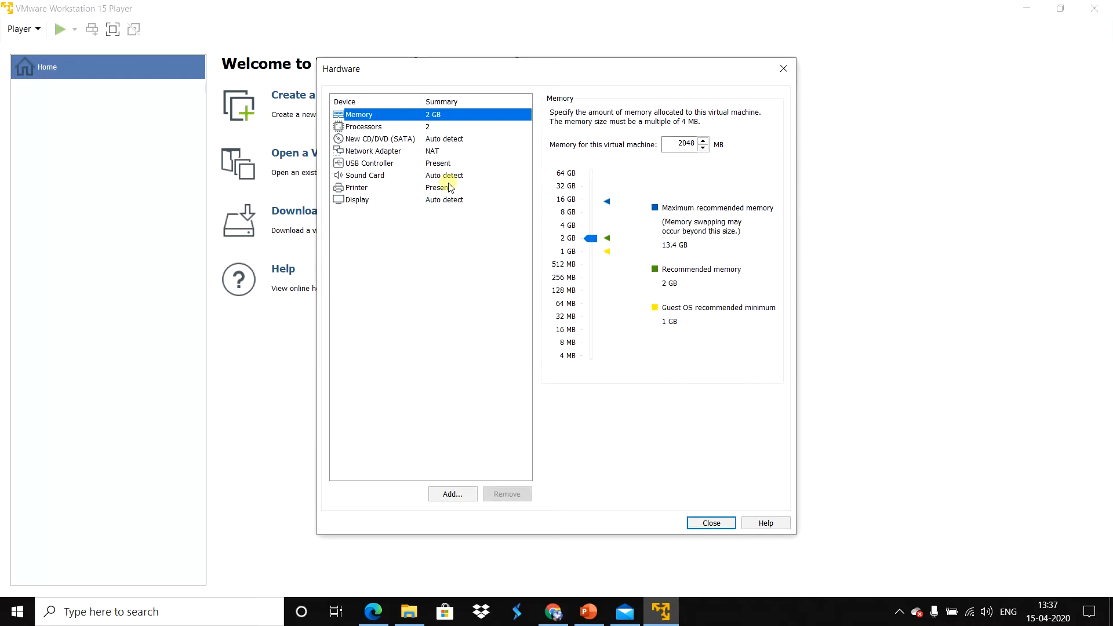
pyautogui.doubleClick(672, 143)
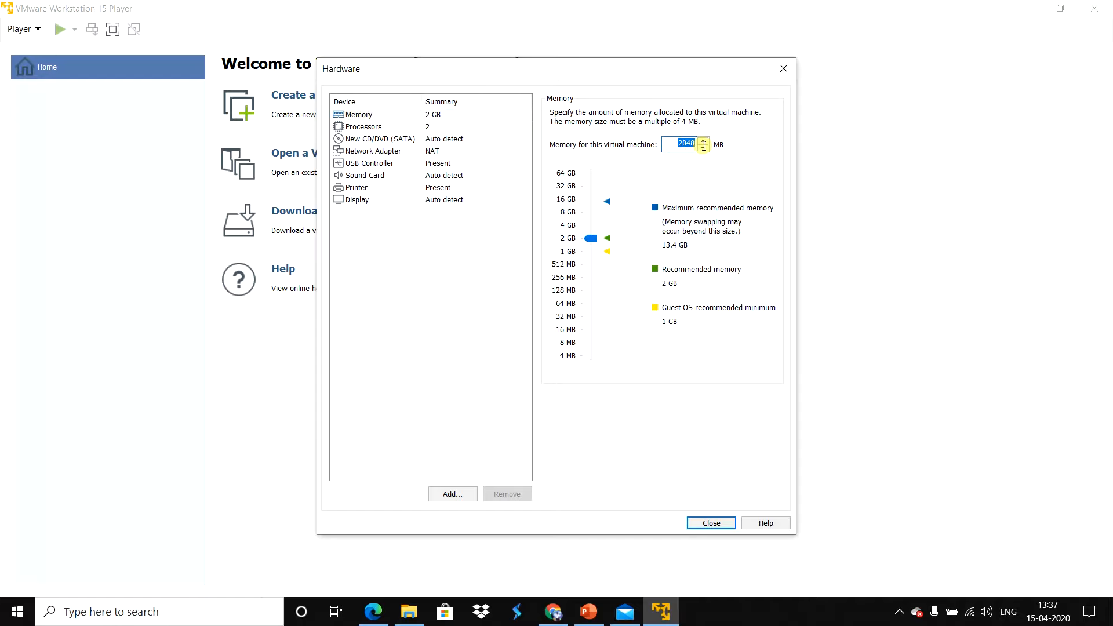
pyautogui.write('1024')
pyautogui.click(431, 127)
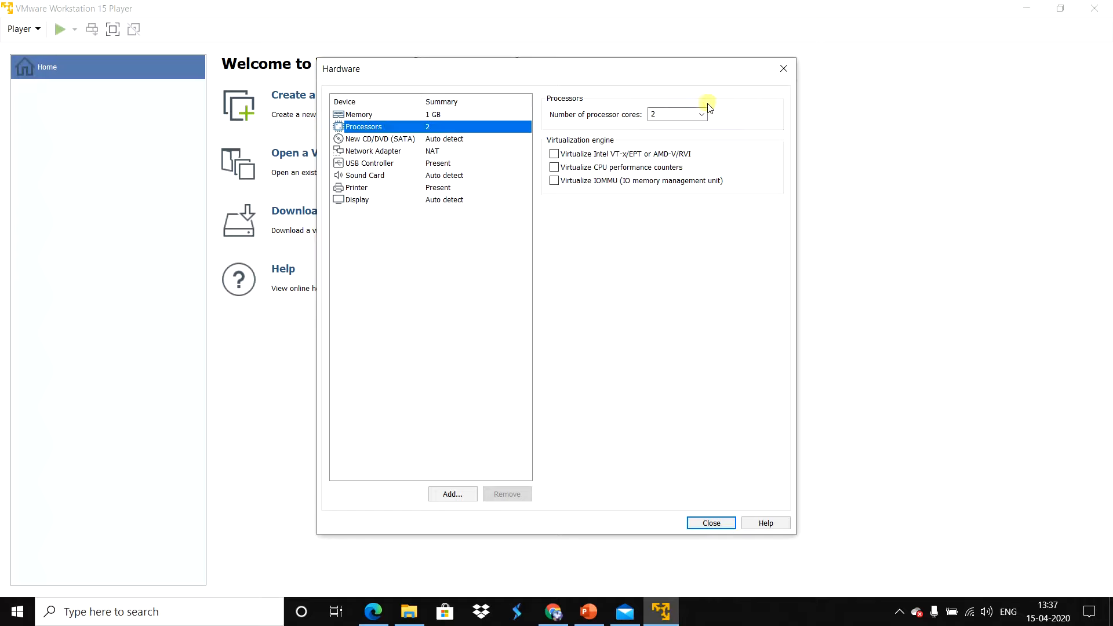
# Step: Connect the virtual CD/DVD drive to the Windows_Server_2016_Datacenter_EVAL_en-us_14393_refresh ISO image in D:\SW
pyautogui.click(375, 140)
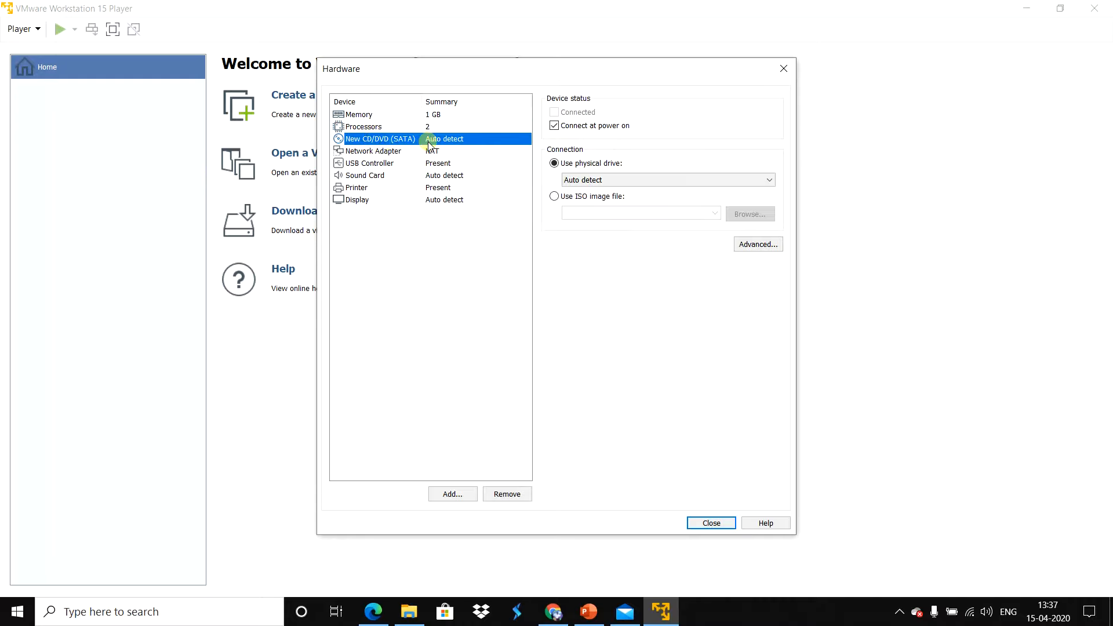
pyautogui.click(554, 197)
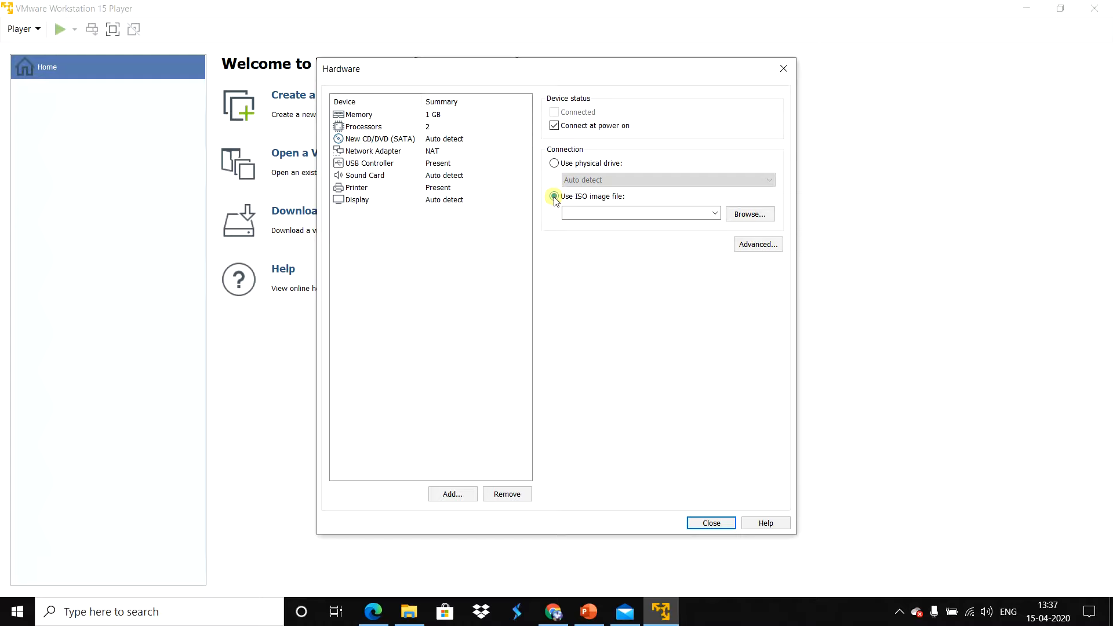
pyautogui.click(755, 216)
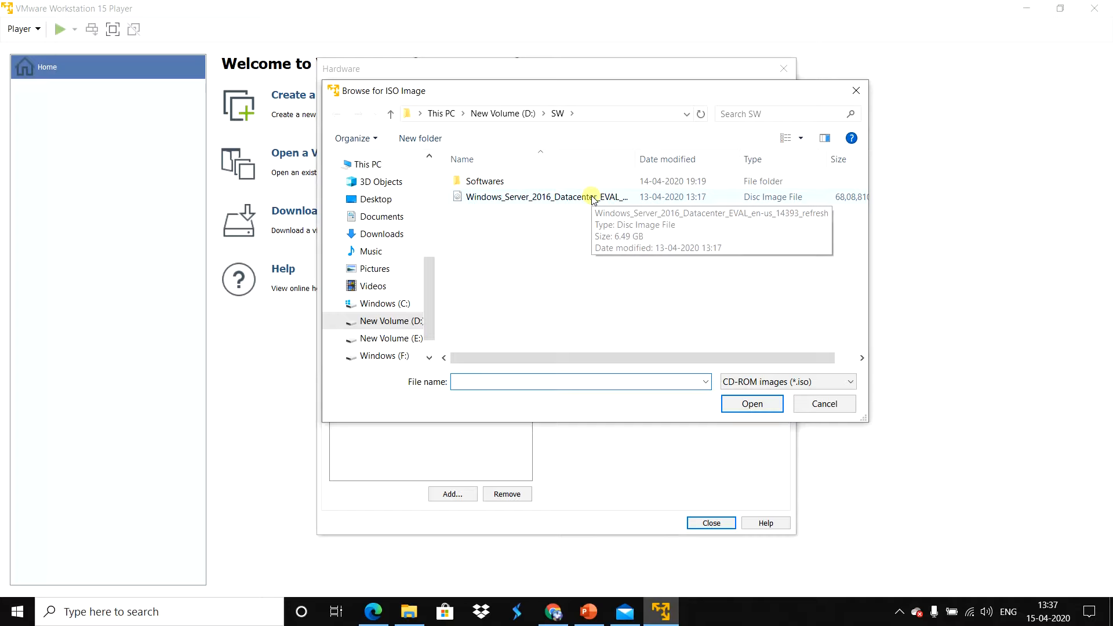
pyautogui.click(592, 116)
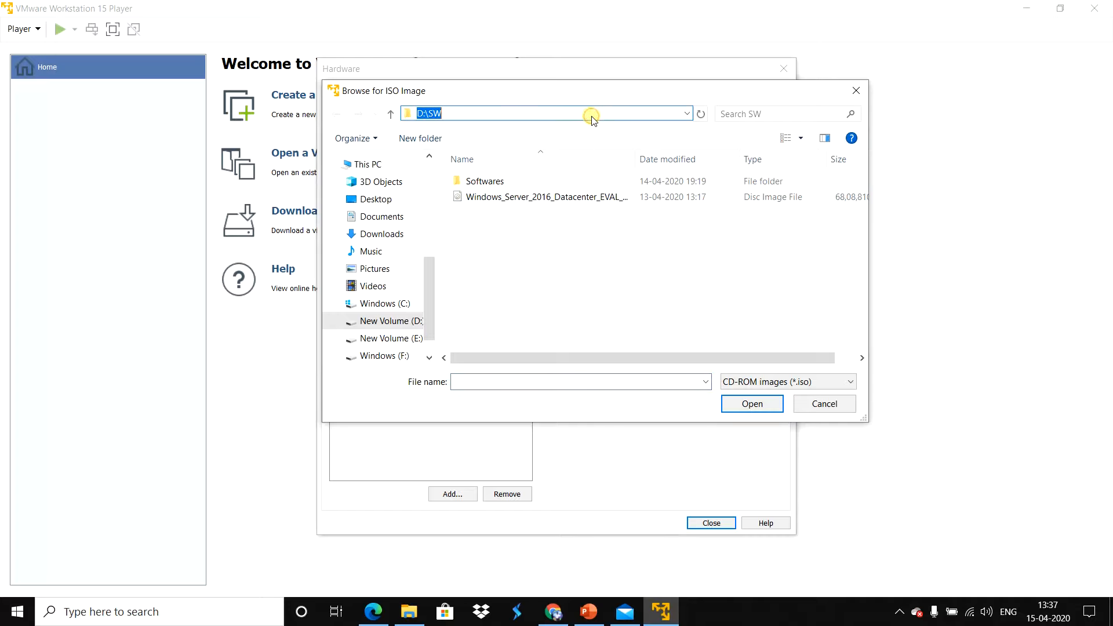
pyautogui.click(463, 111)
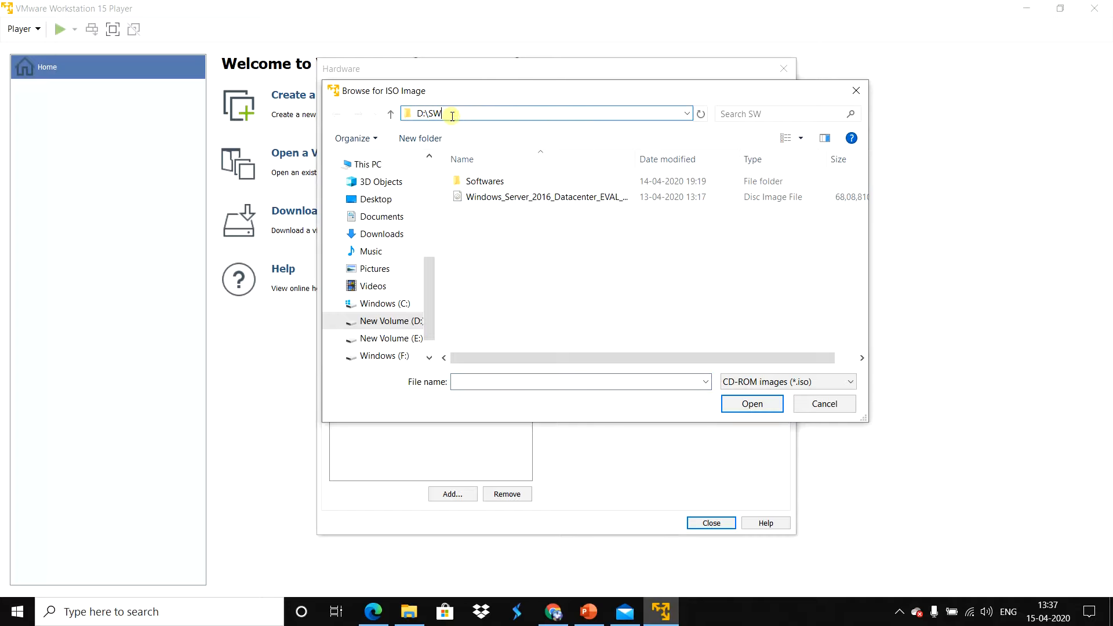
pyautogui.click(524, 216)
pyautogui.click(526, 198)
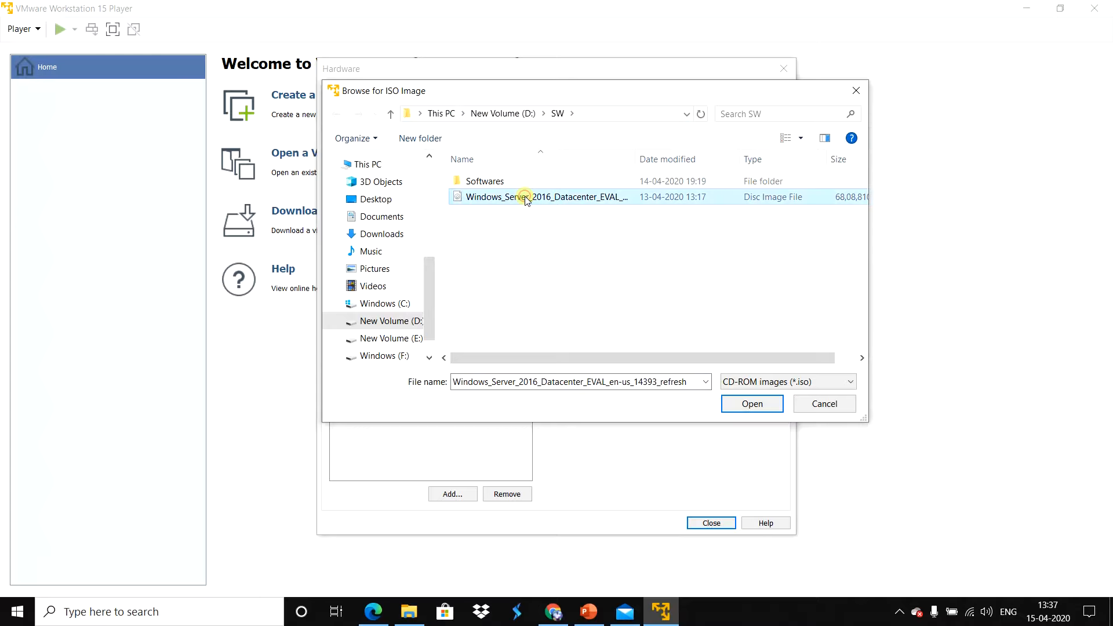
pyautogui.click(752, 404)
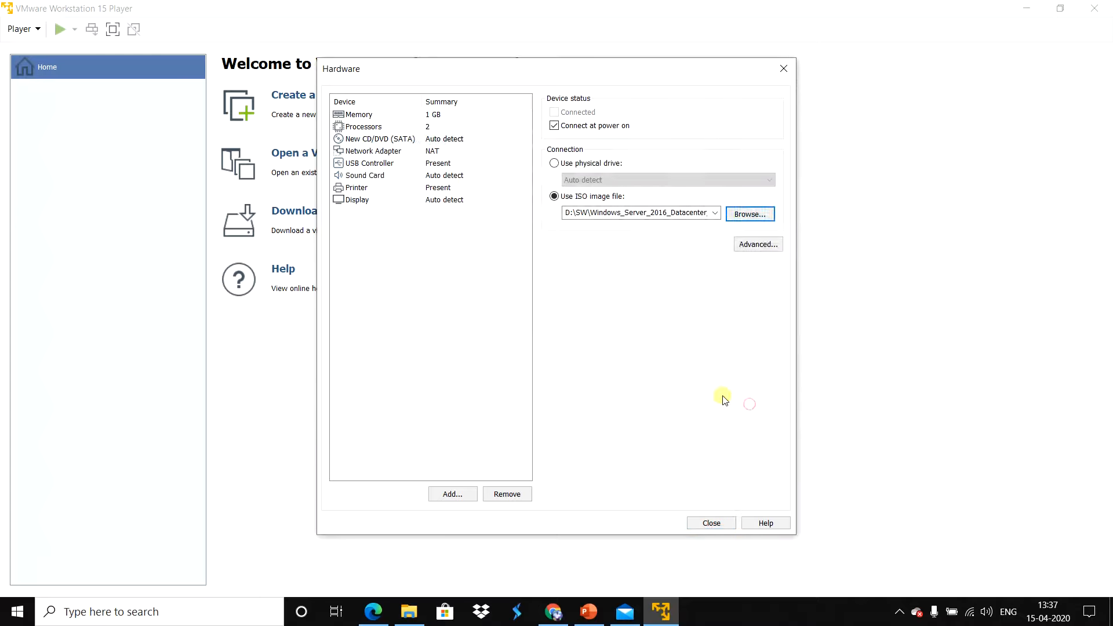
# Step: Finish creating VM1 with the customized hardware and power it on
pyautogui.click(410, 175)
pyautogui.click(409, 187)
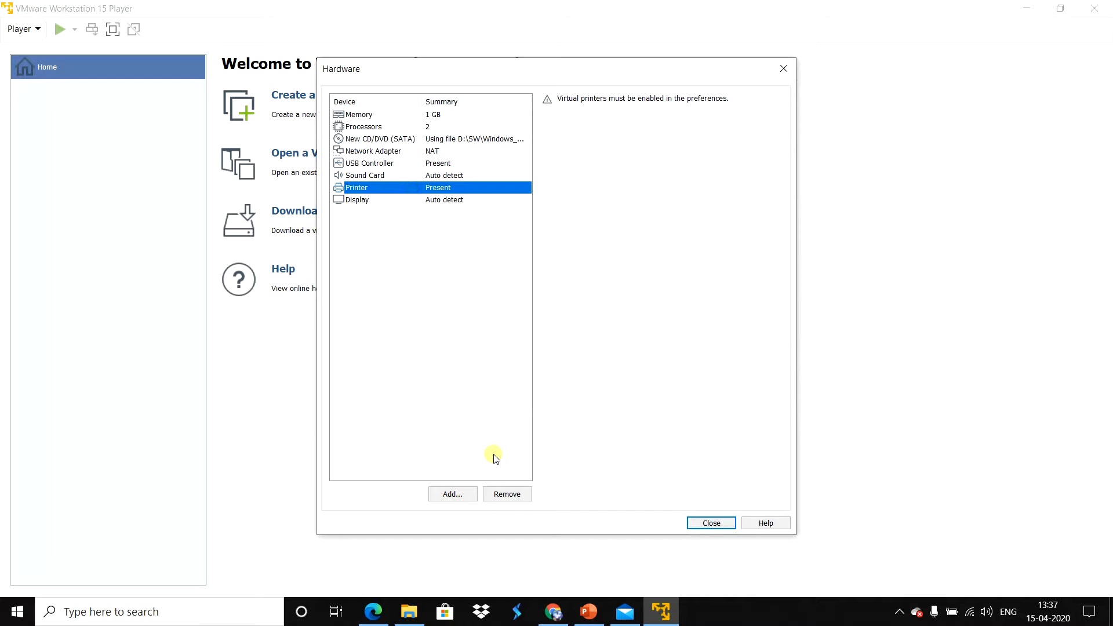
pyautogui.click(708, 526)
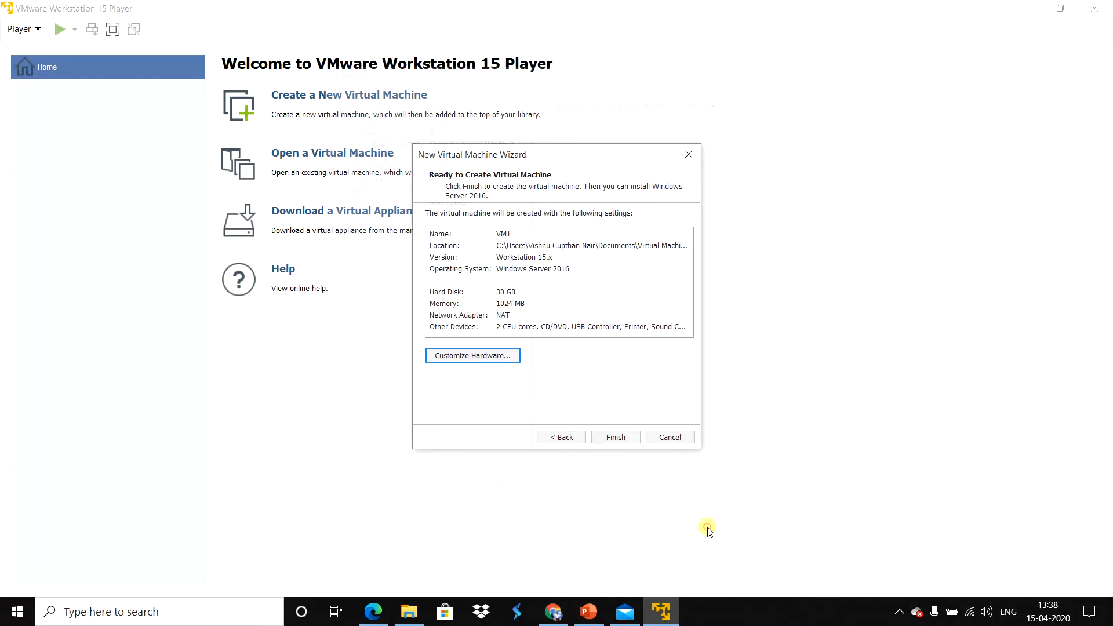
pyautogui.click(616, 439)
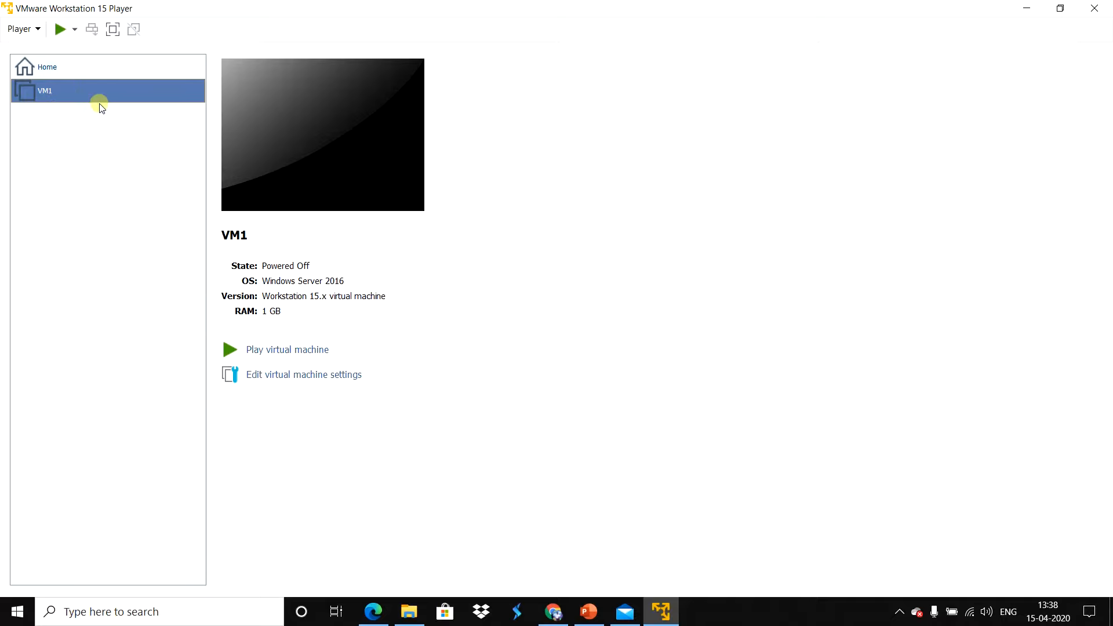
pyautogui.click(281, 351)
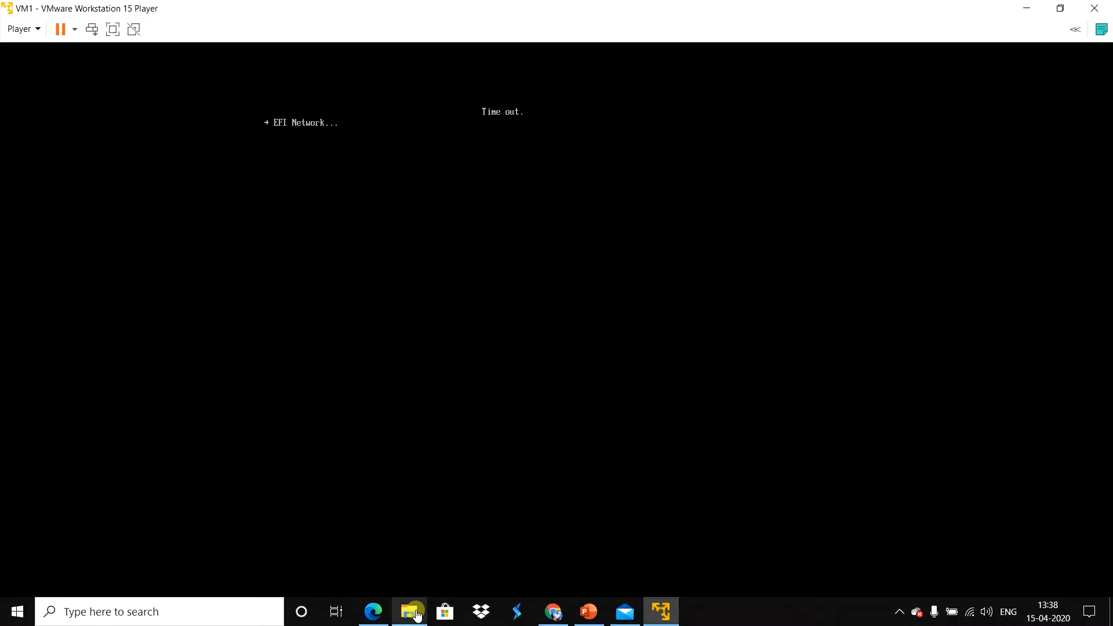
# Step: Shut down the VM1 guest and confirm powering off the virtual machine and exiting
pyautogui.moveTo(416, 615)
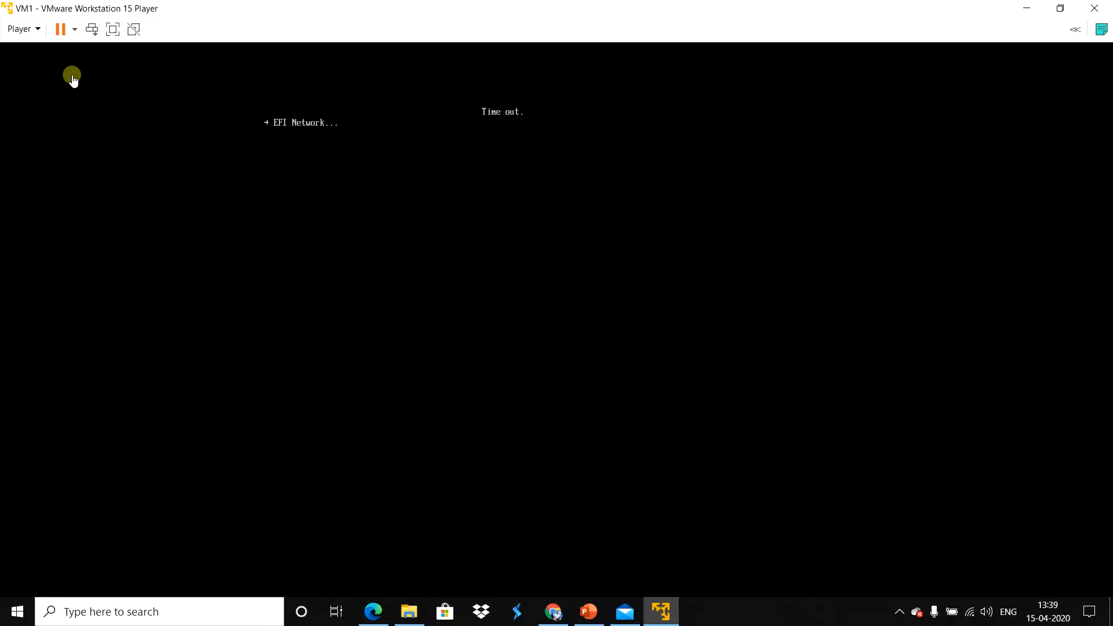
pyautogui.click(74, 29)
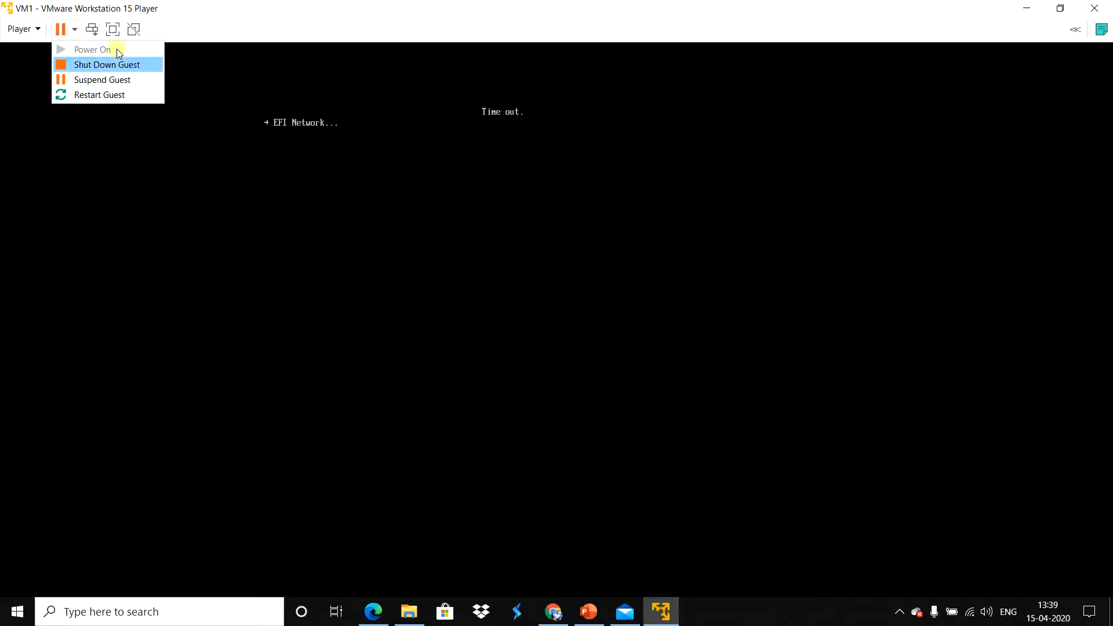
pyautogui.click(557, 307)
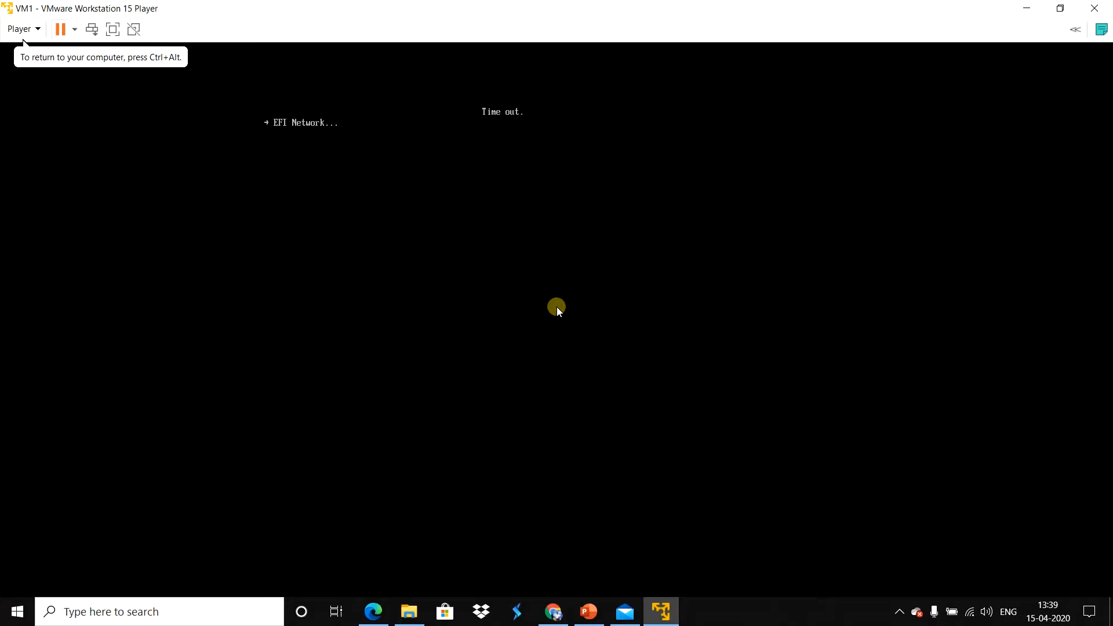
pyautogui.click(75, 32)
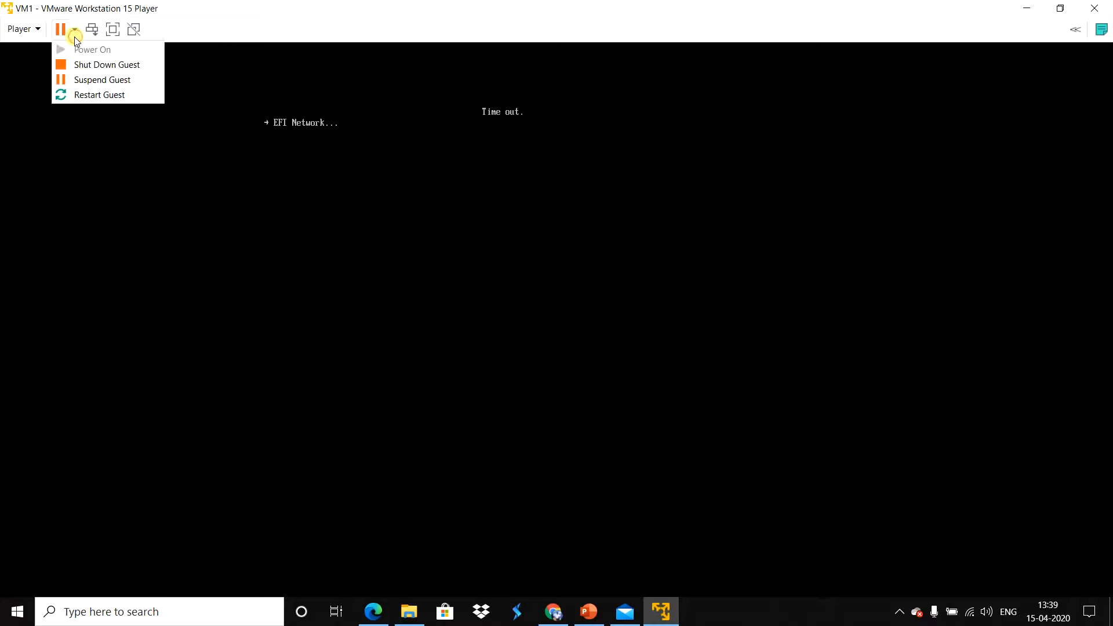
pyautogui.click(84, 65)
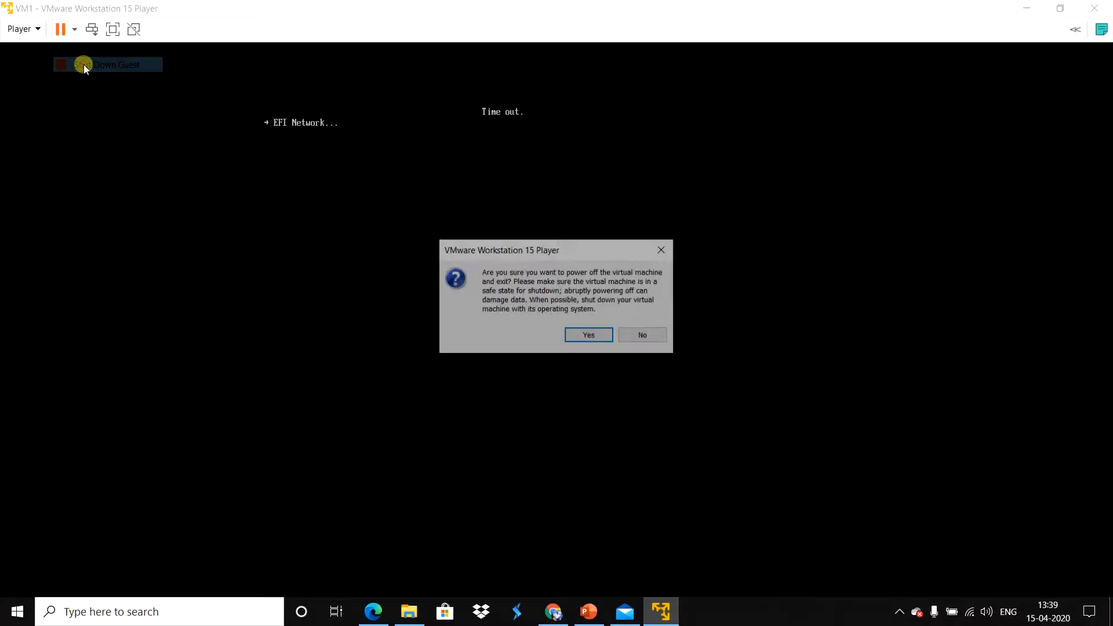
pyautogui.click(590, 335)
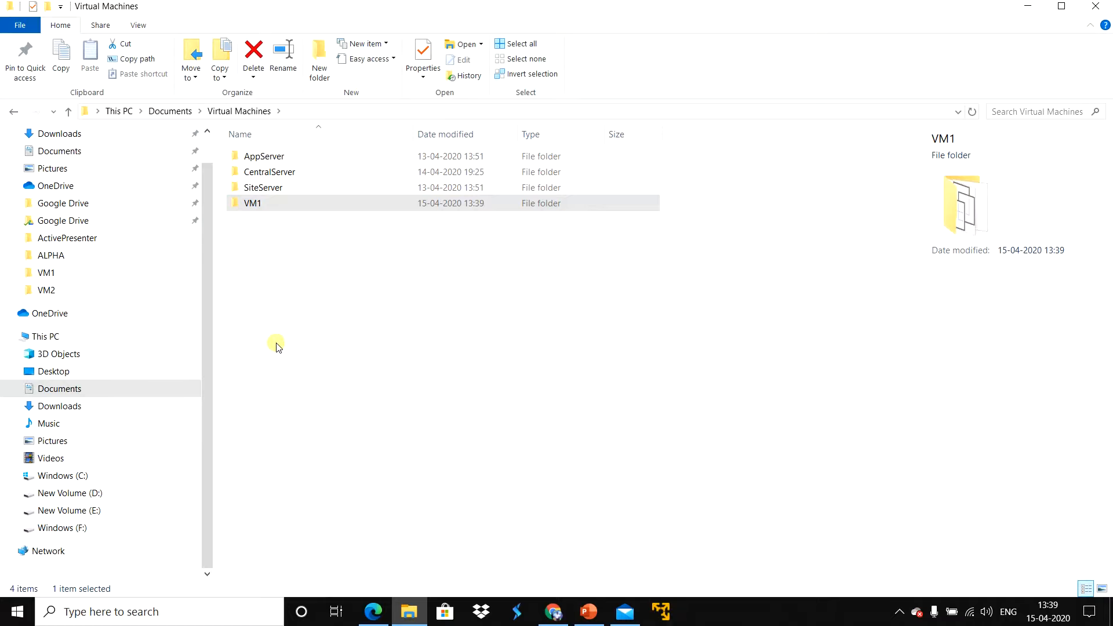
# Step: In File Explorer, open the VM1 folder in Documents > Virtual Machines and display its full path
pyautogui.doubleClick(272, 206)
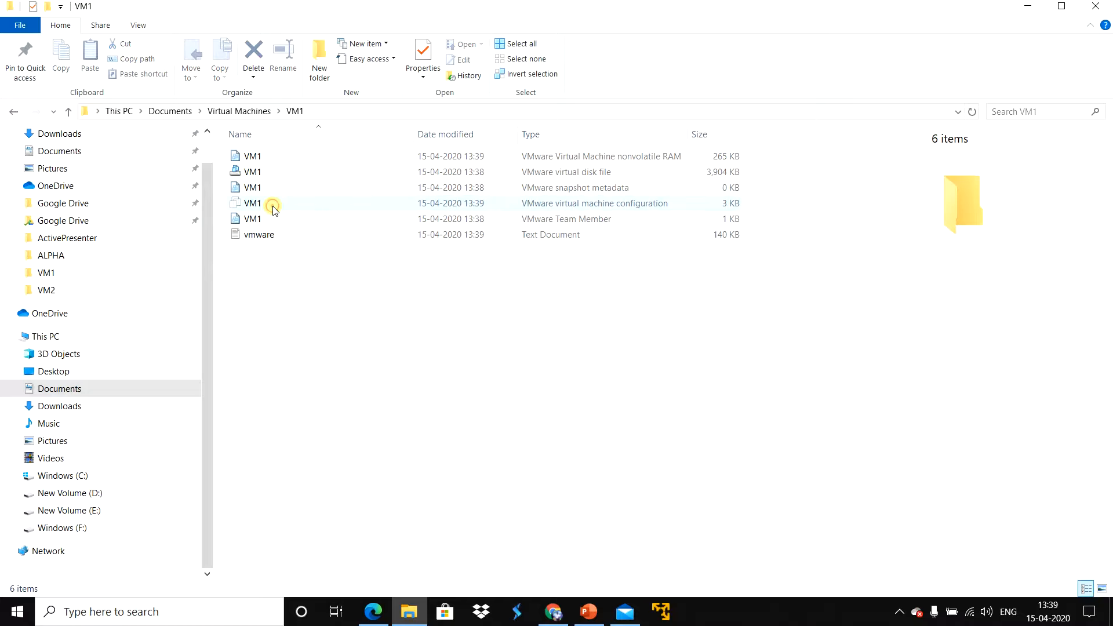
pyautogui.click(322, 112)
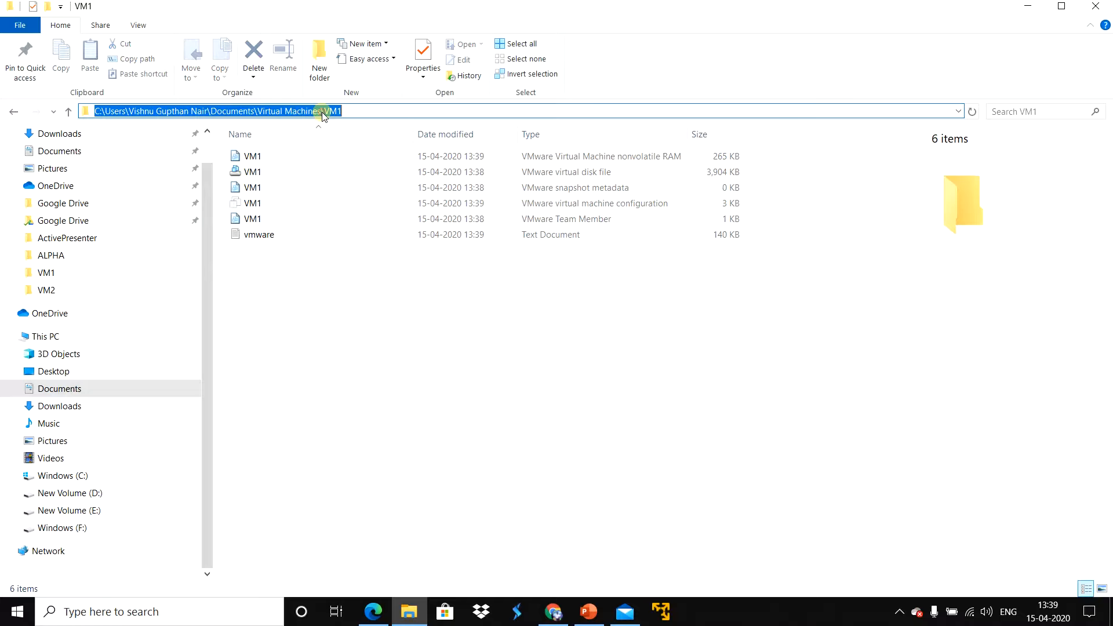
pyautogui.click(354, 111)
pyautogui.click(282, 328)
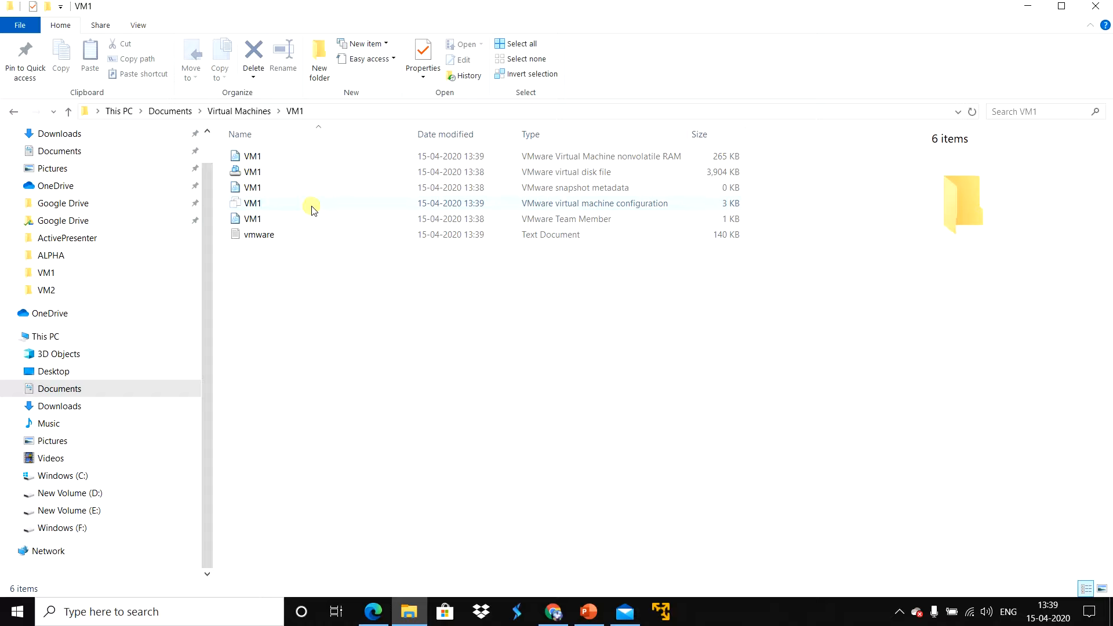
# Step: Check the file type of the VM1 virtual disk file in its properties and close them
pyautogui.click(267, 174)
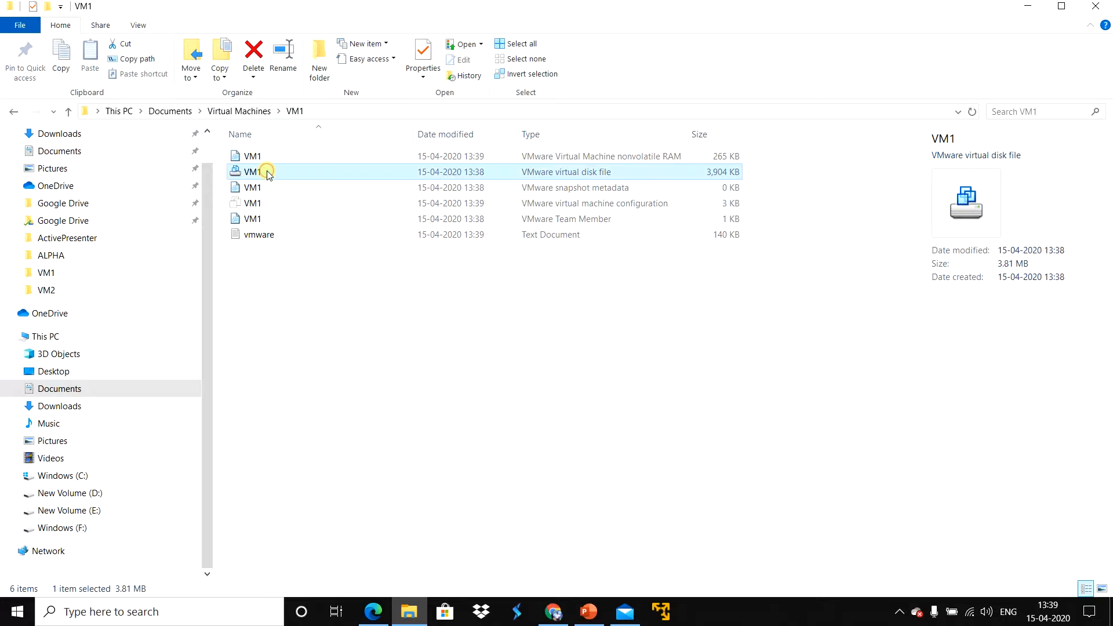
pyautogui.rightClick(270, 175)
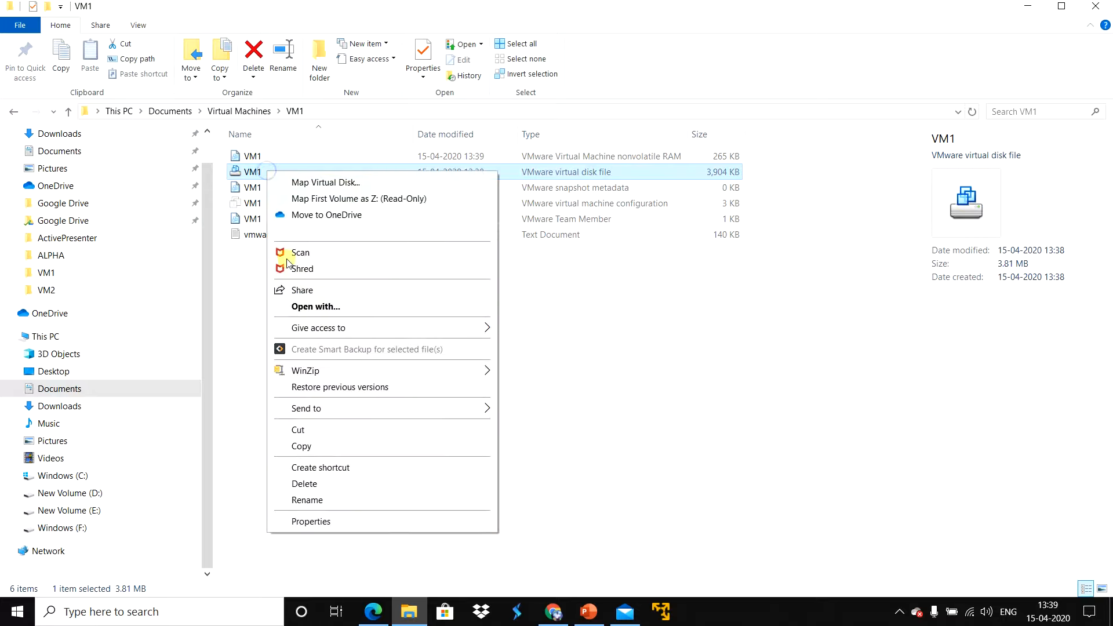
pyautogui.click(323, 522)
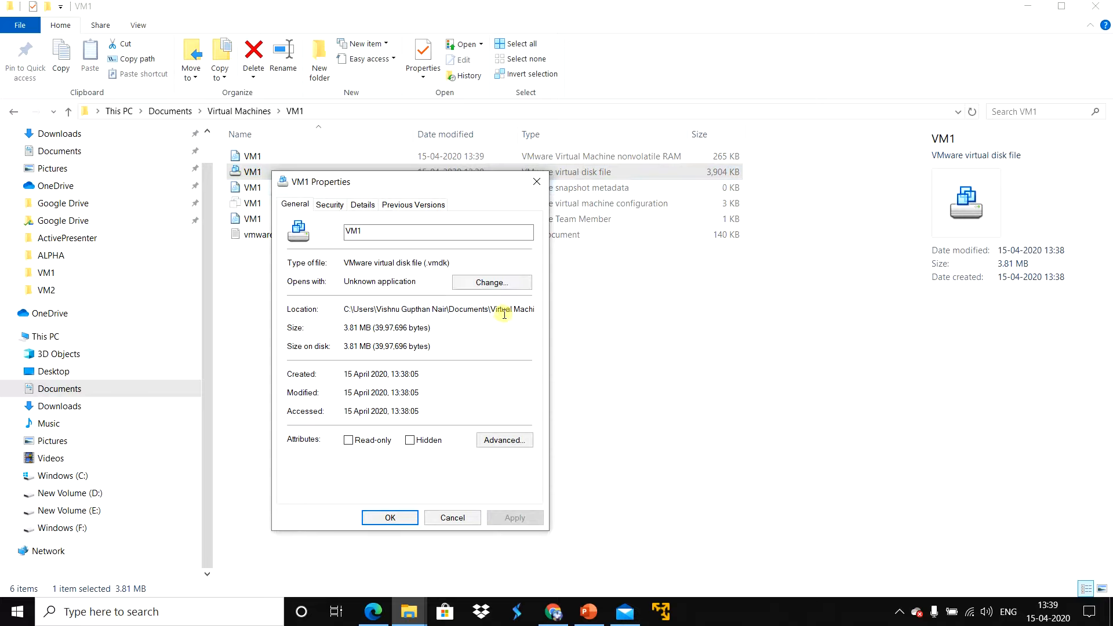
pyautogui.moveTo(461, 261); pyautogui.dragTo(346, 261)
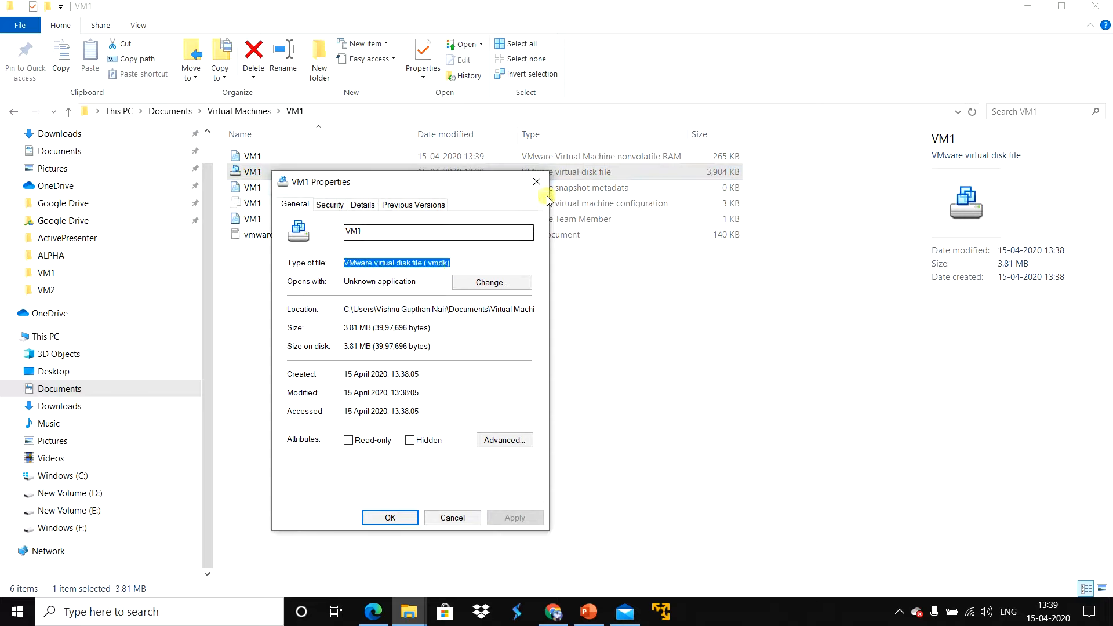
pyautogui.click(537, 182)
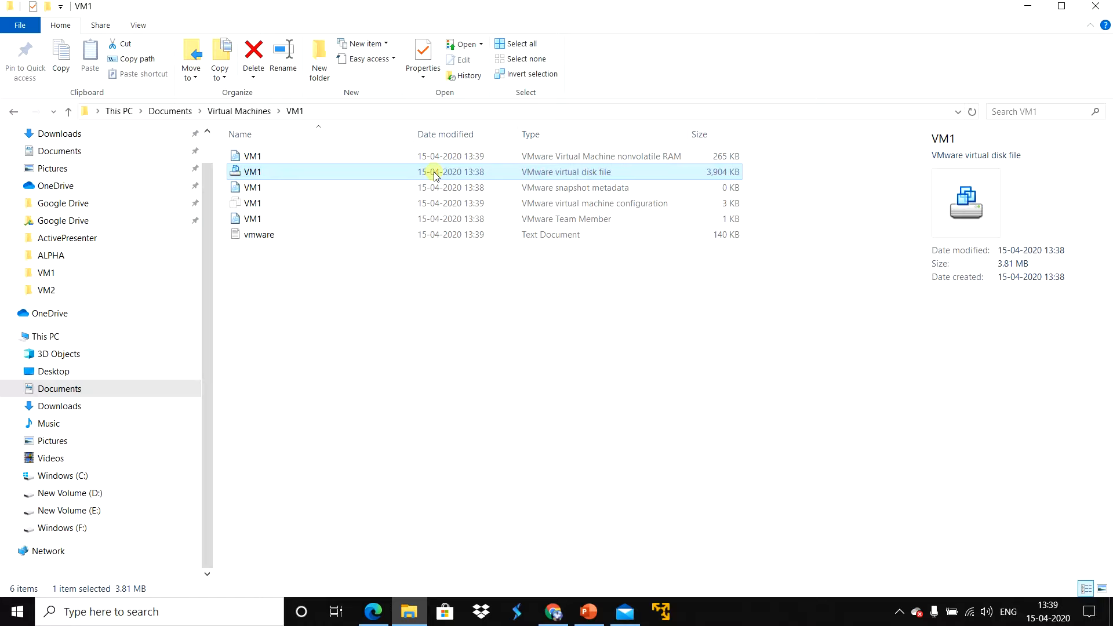
# Step: Check the file type of the VM1 virtual machine configuration file in its properties and close them
pyautogui.click(256, 207)
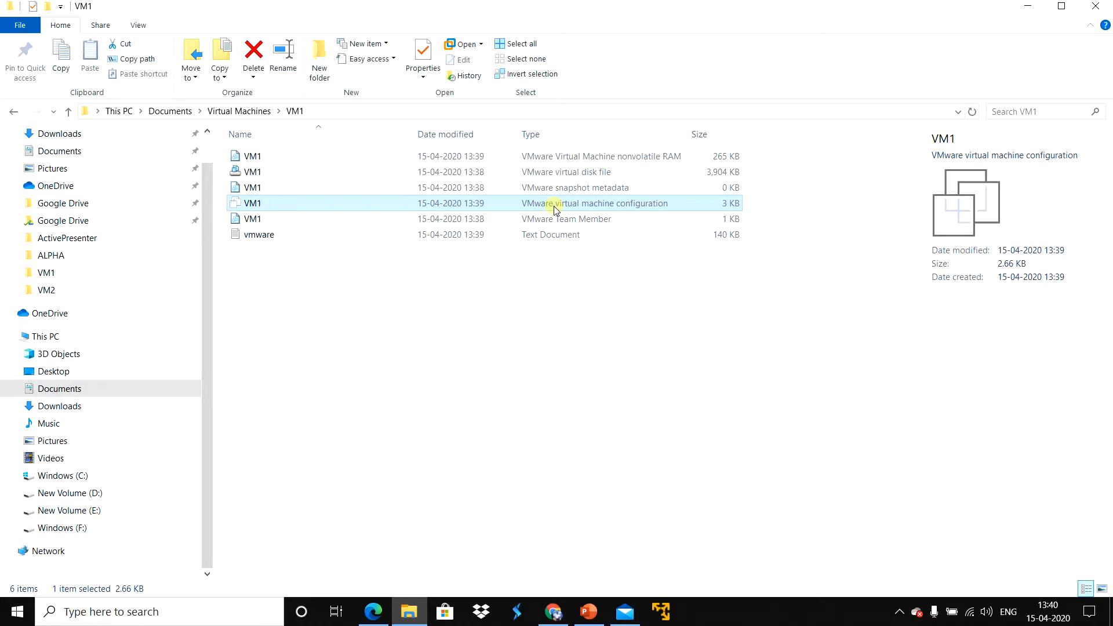
pyautogui.rightClick(306, 207)
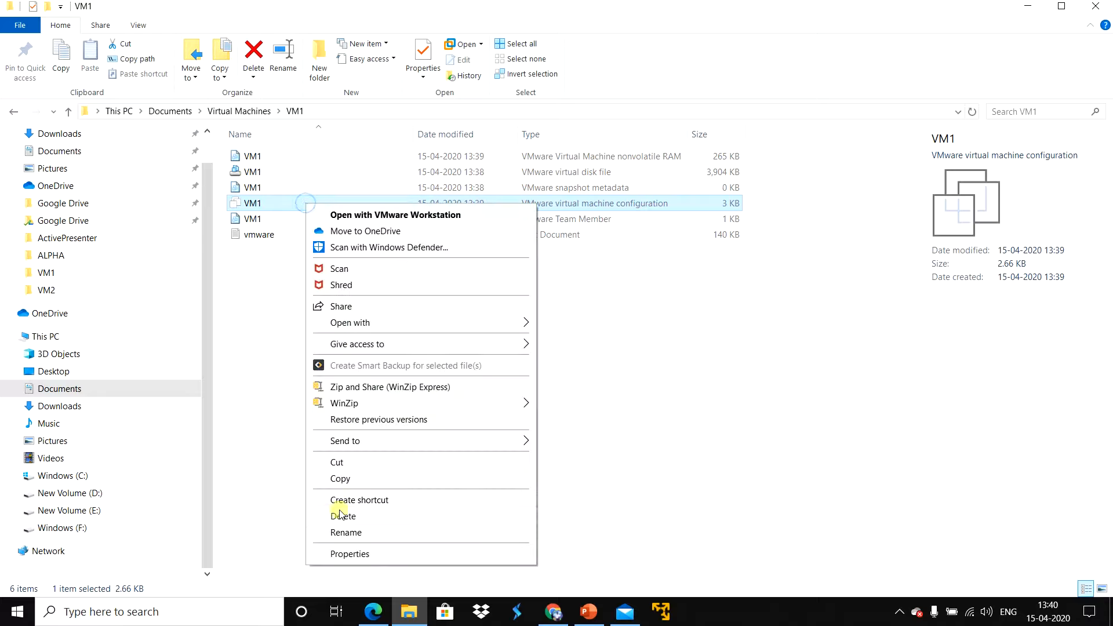
pyautogui.click(339, 554)
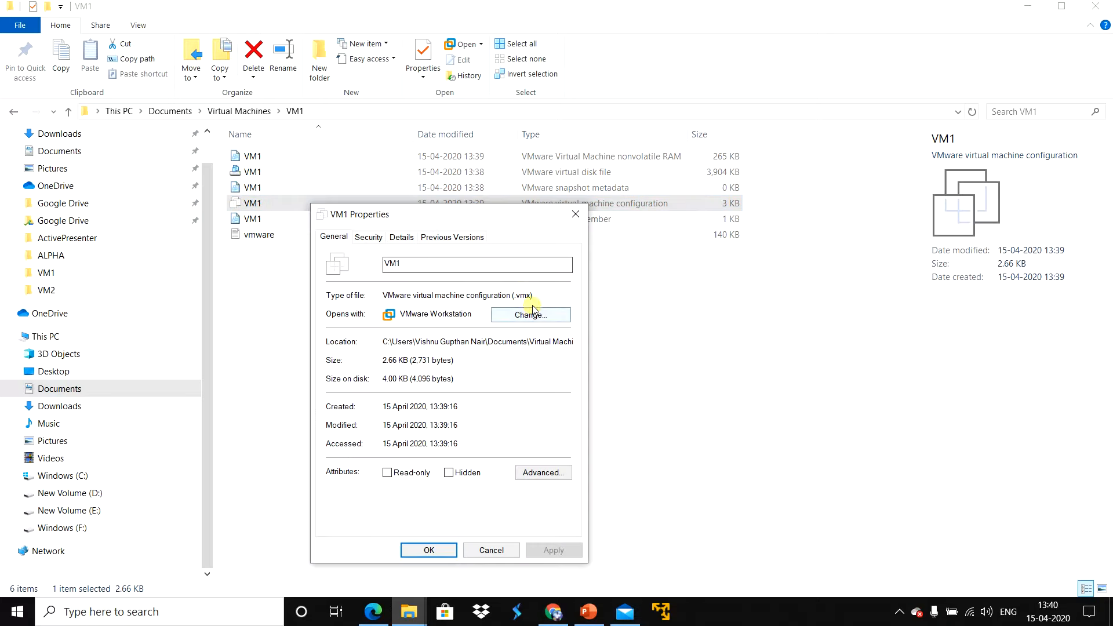
pyautogui.moveTo(539, 295); pyautogui.dragTo(388, 297)
pyautogui.click(537, 295)
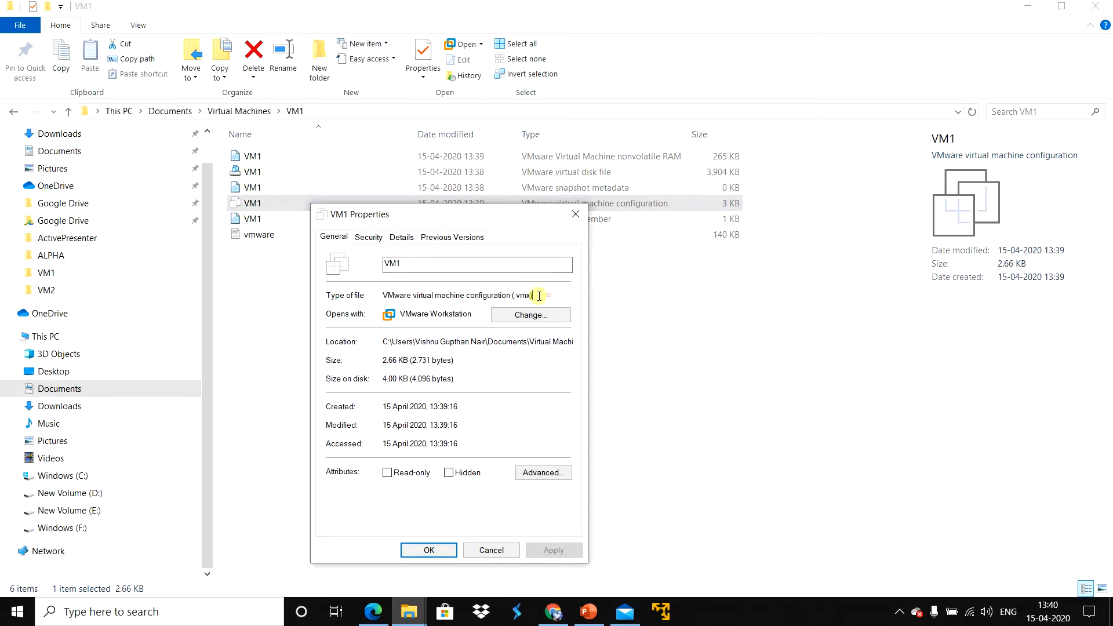
pyautogui.click(576, 214)
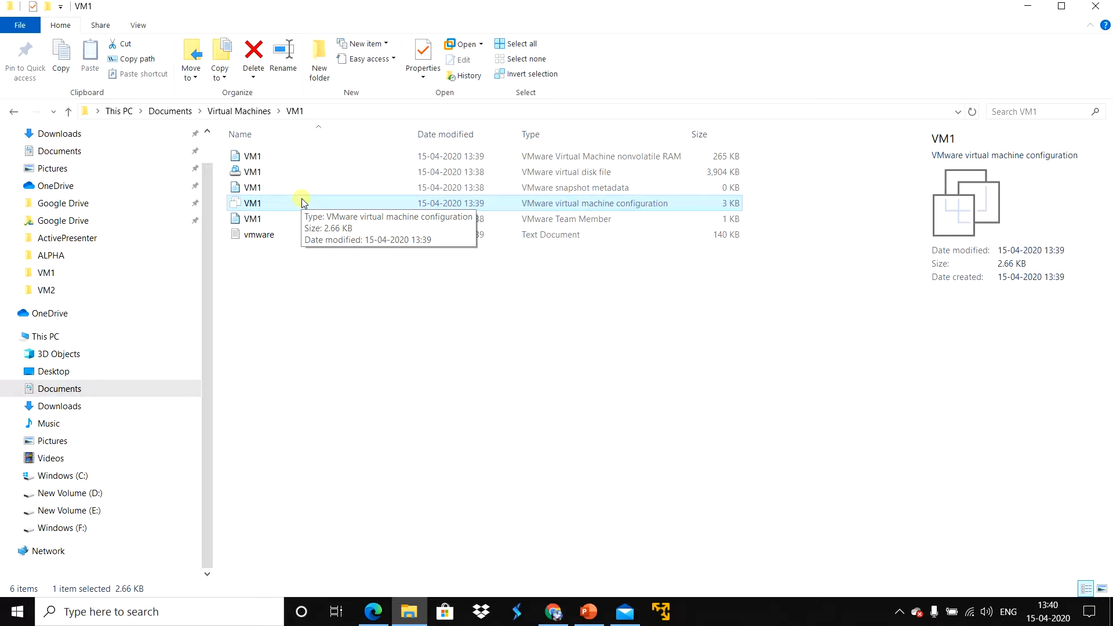
# Step: Open the VM1 virtual machine configuration file with Notepad and find the "firmware" entry
pyautogui.rightClick(278, 204)
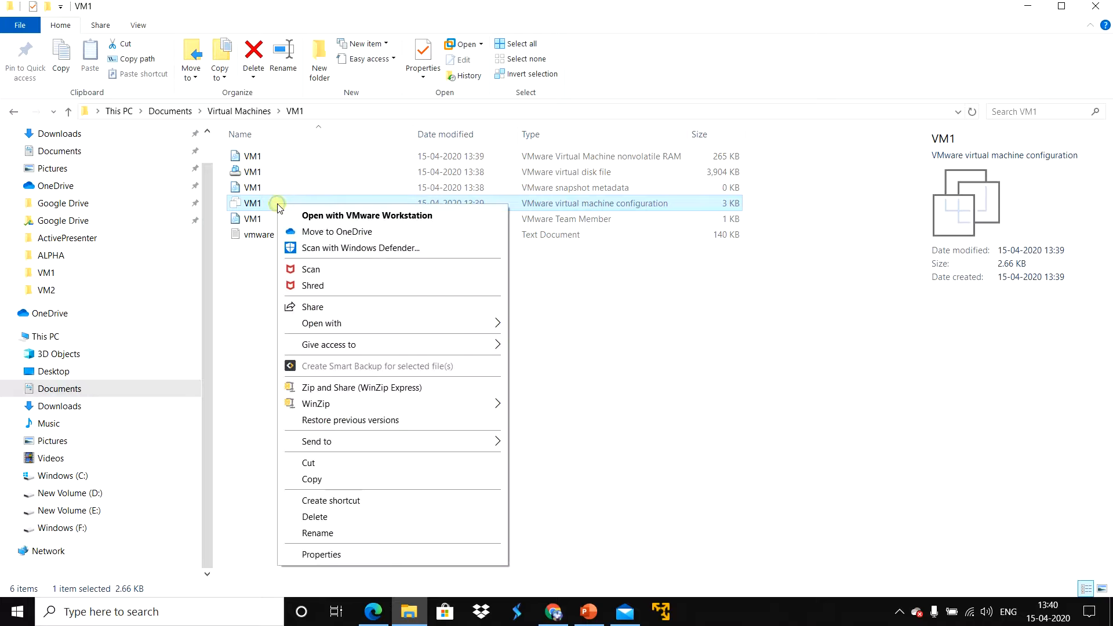
pyautogui.moveTo(328, 327)
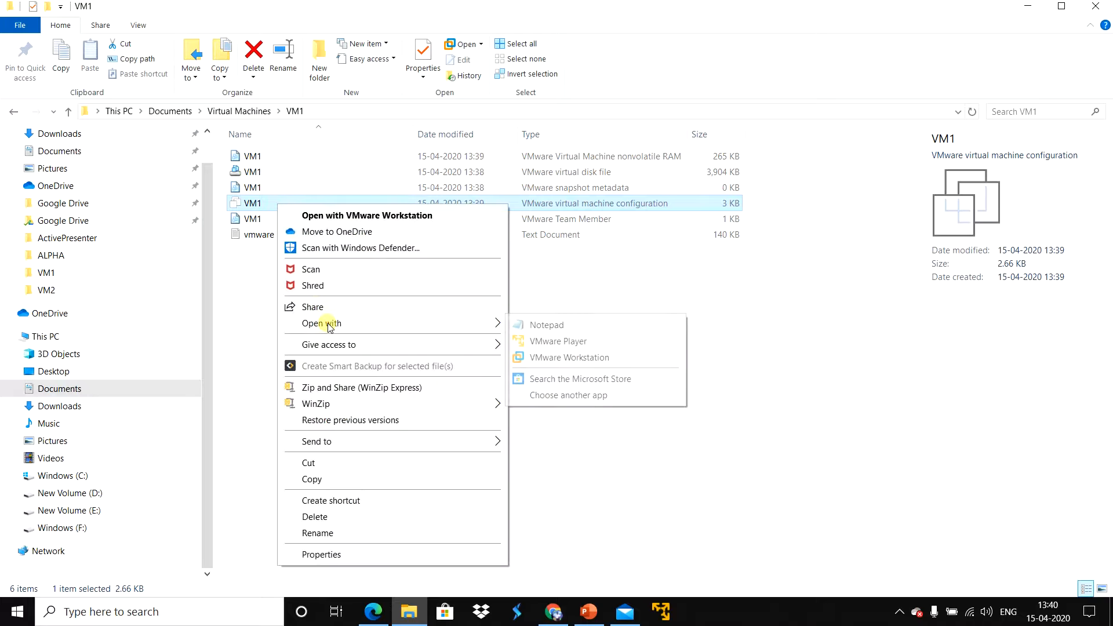
pyautogui.click(540, 320)
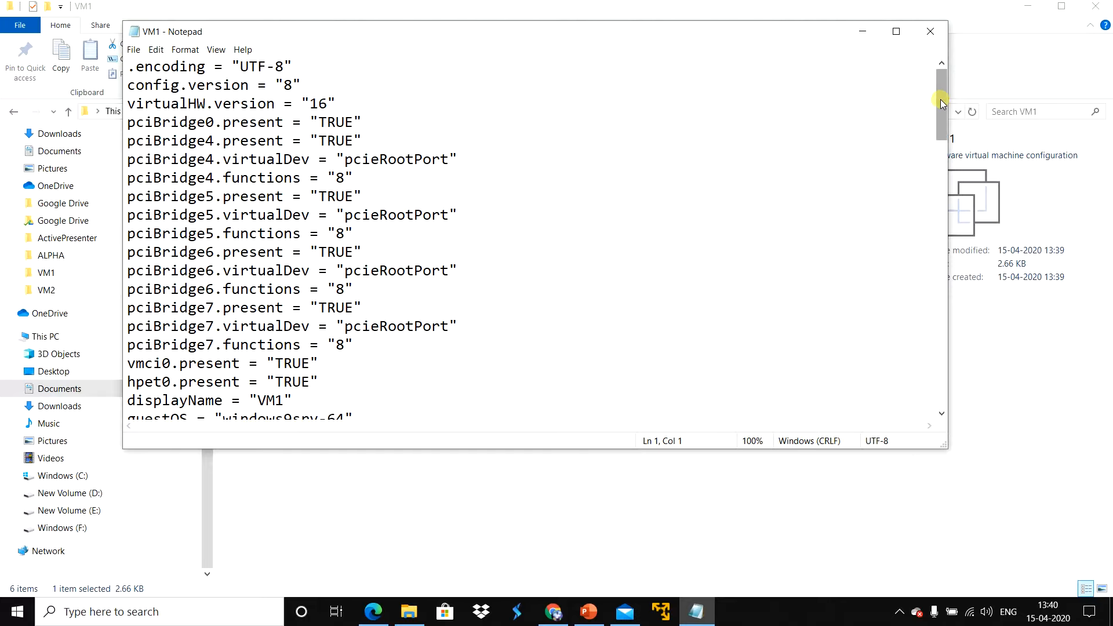
pyautogui.moveTo(944, 99)
pyautogui.mouseDown()
pyautogui.moveTo(941, 119)
pyautogui.moveTo(941, 104)
pyautogui.mouseUp()
pyautogui.click(402, 157)
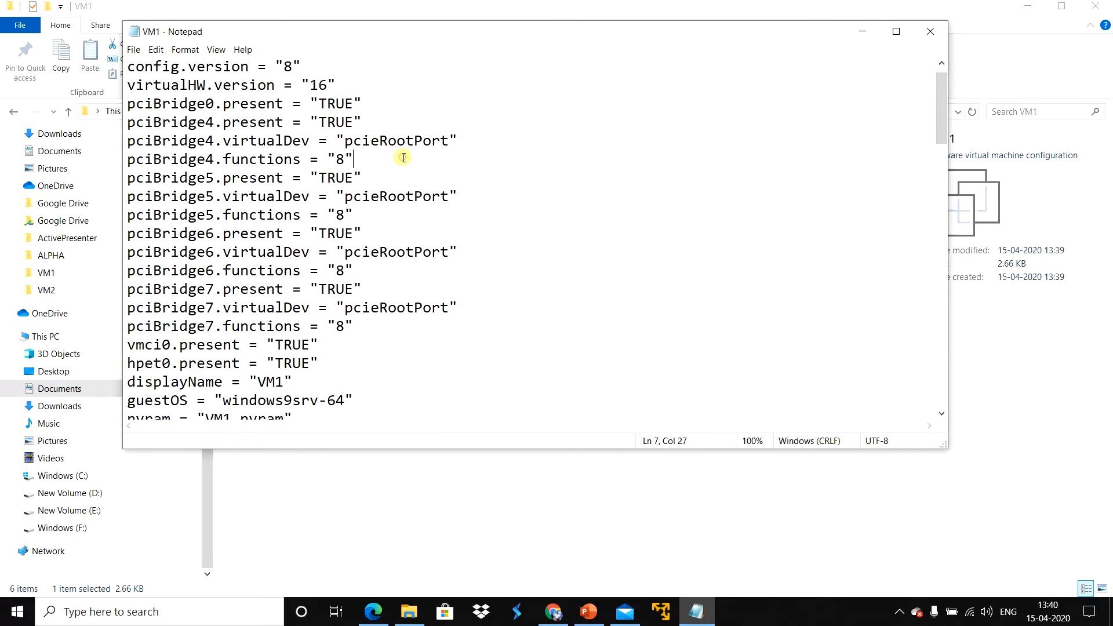
pyautogui.hotkey('ctrl', 'f')
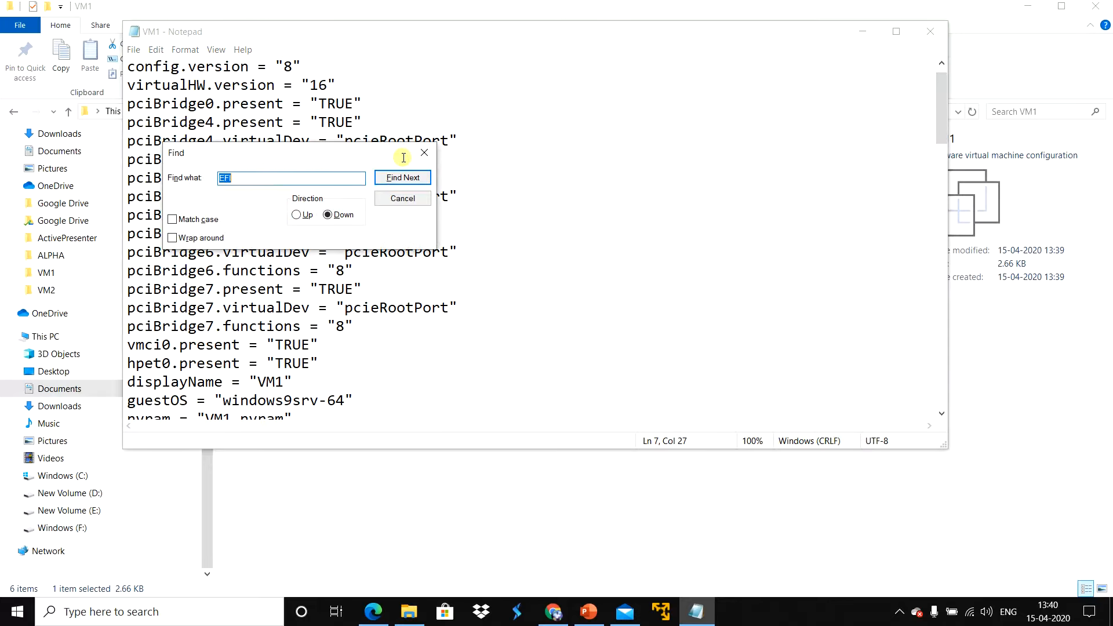
pyautogui.write('firmware')
pyautogui.click(401, 177)
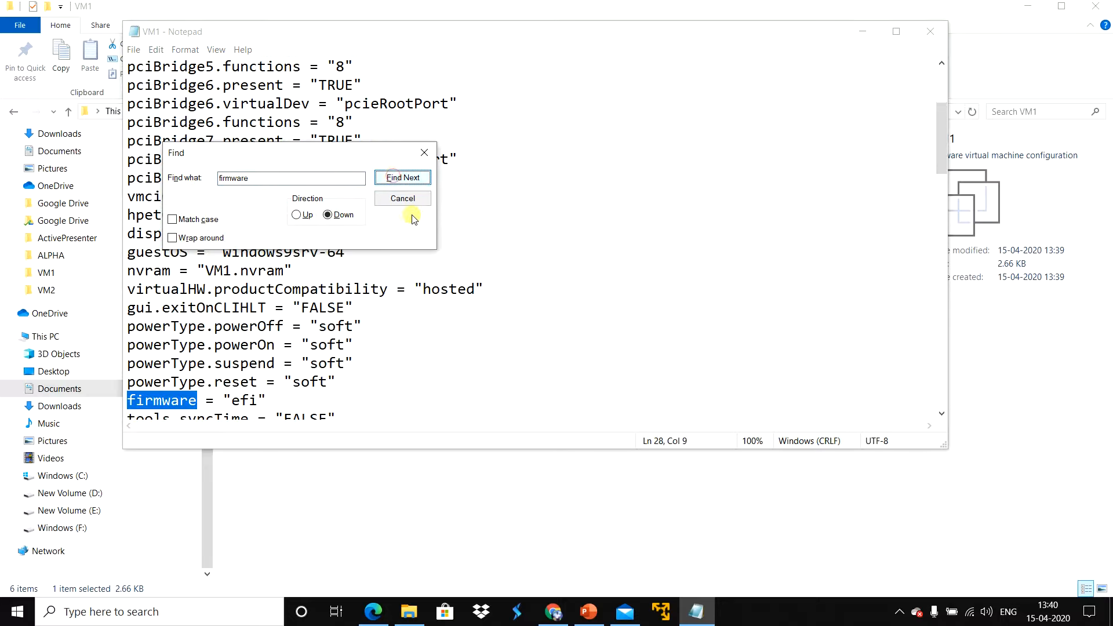
pyautogui.press('Escape')
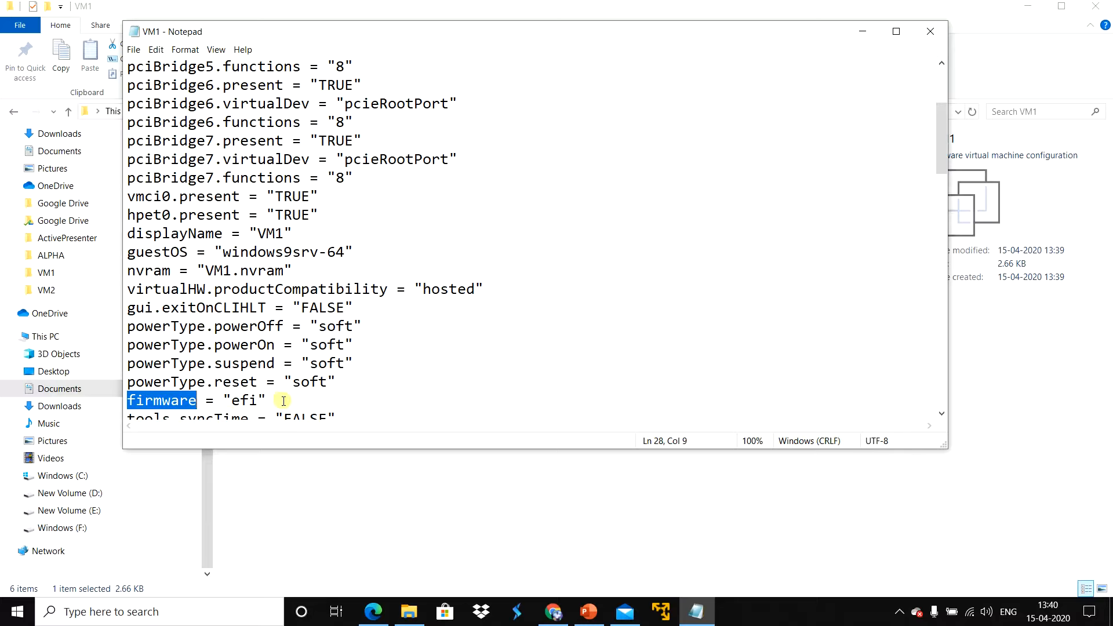
# Step: Set the firmware value to "bios" in the VM1 configuration file, save it and close Notepad
pyautogui.moveTo(268, 401); pyautogui.dragTo(119, 401)
pyautogui.click(232, 400)
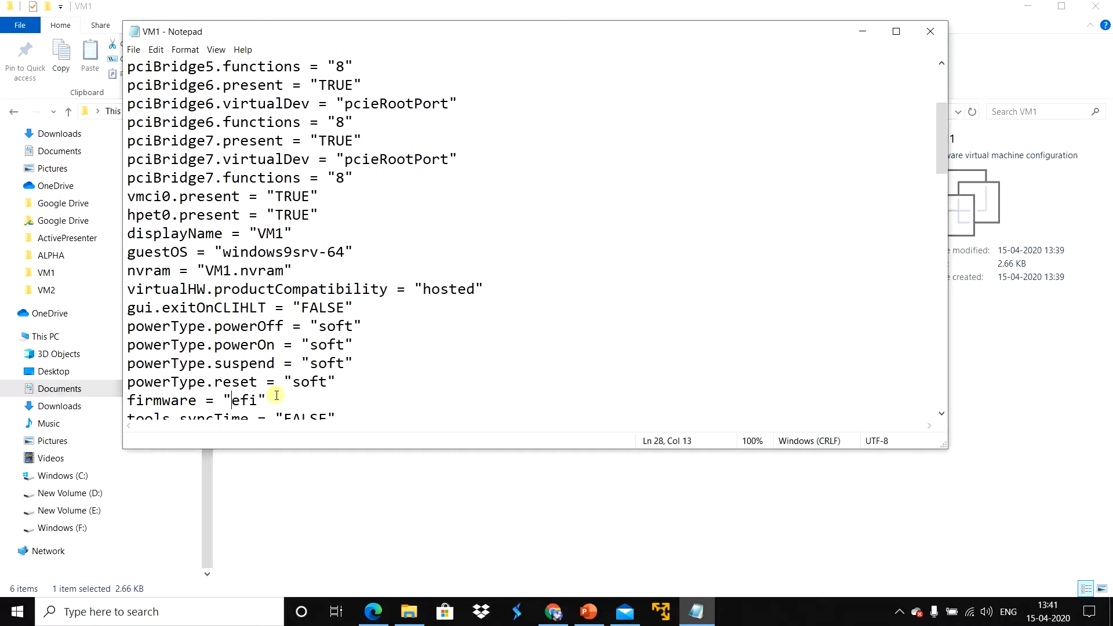
pyautogui.moveTo(259, 400); pyautogui.dragTo(236, 400)
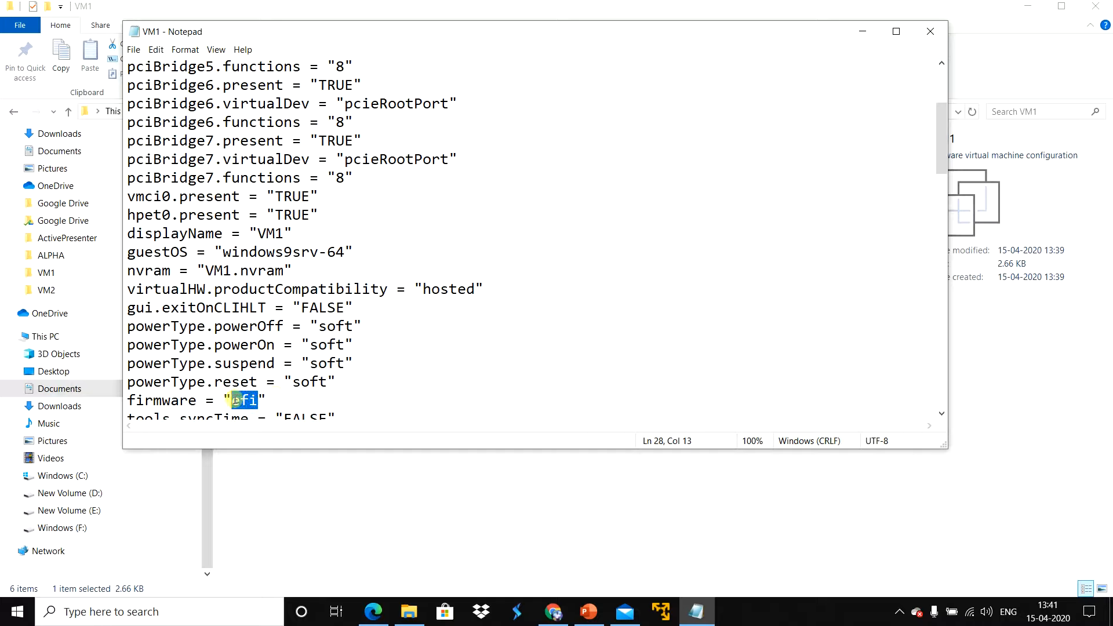
pyautogui.write('bios')
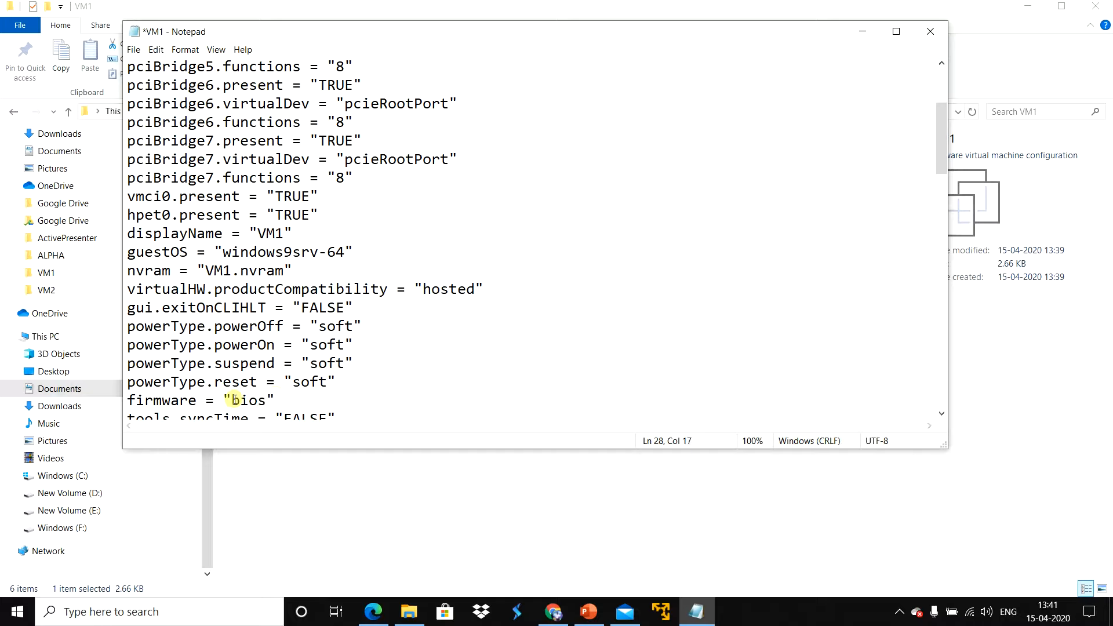
pyautogui.hotkey('ctrl', 's')
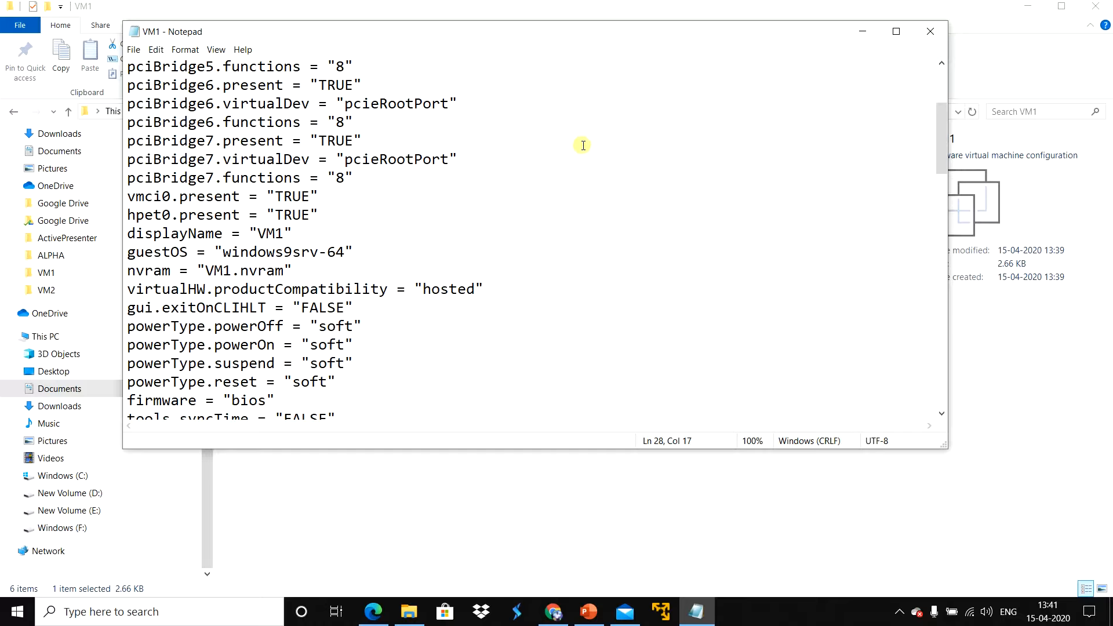
pyautogui.click(134, 50)
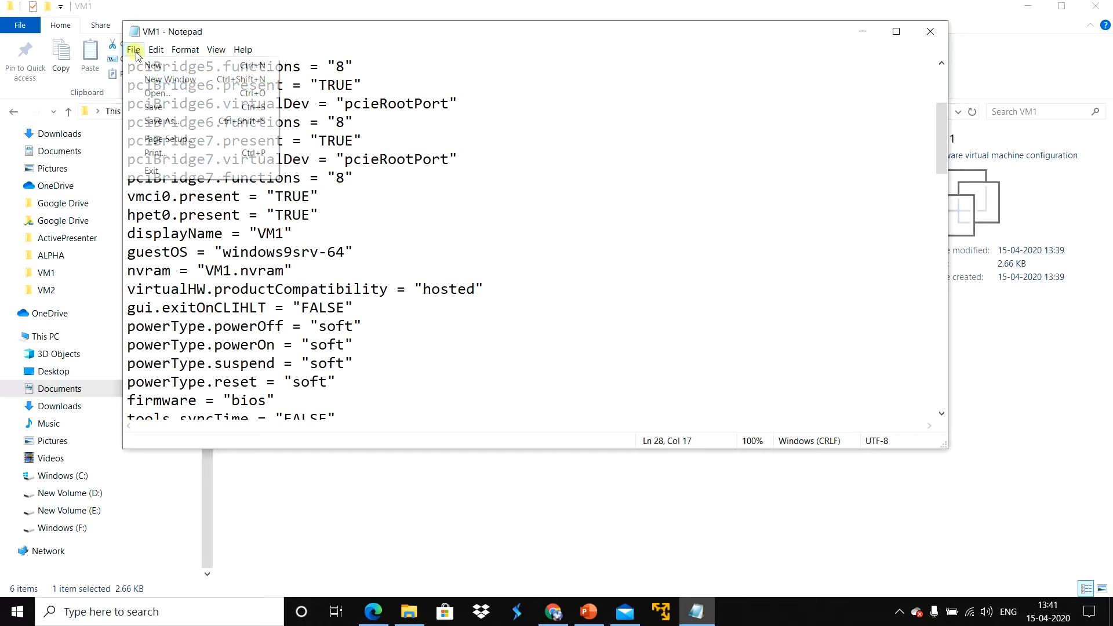
pyautogui.click(168, 105)
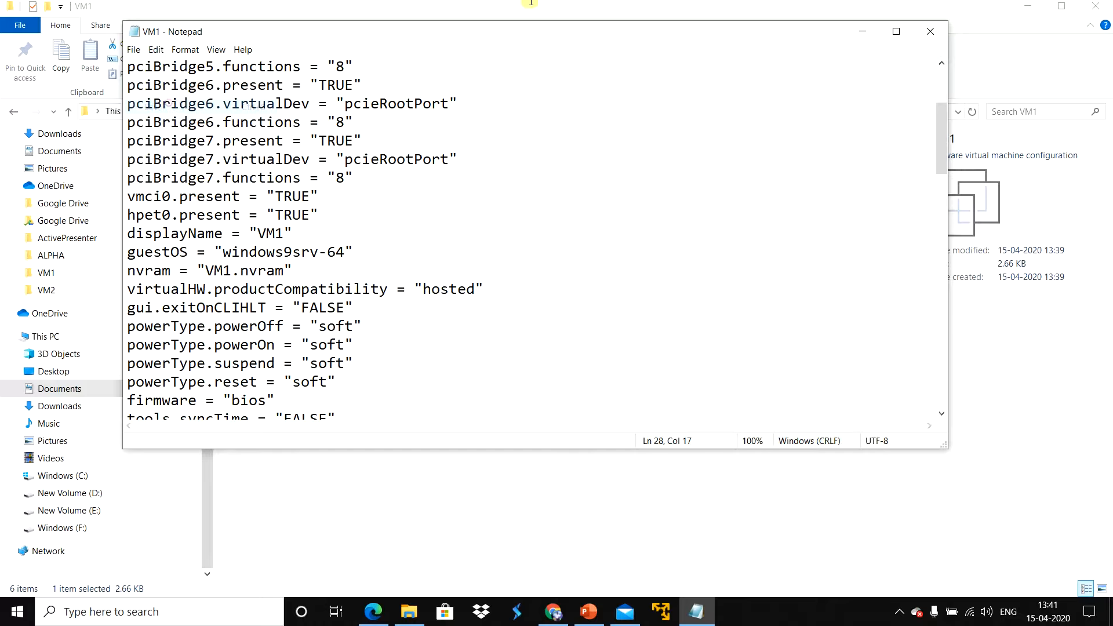
pyautogui.click(927, 32)
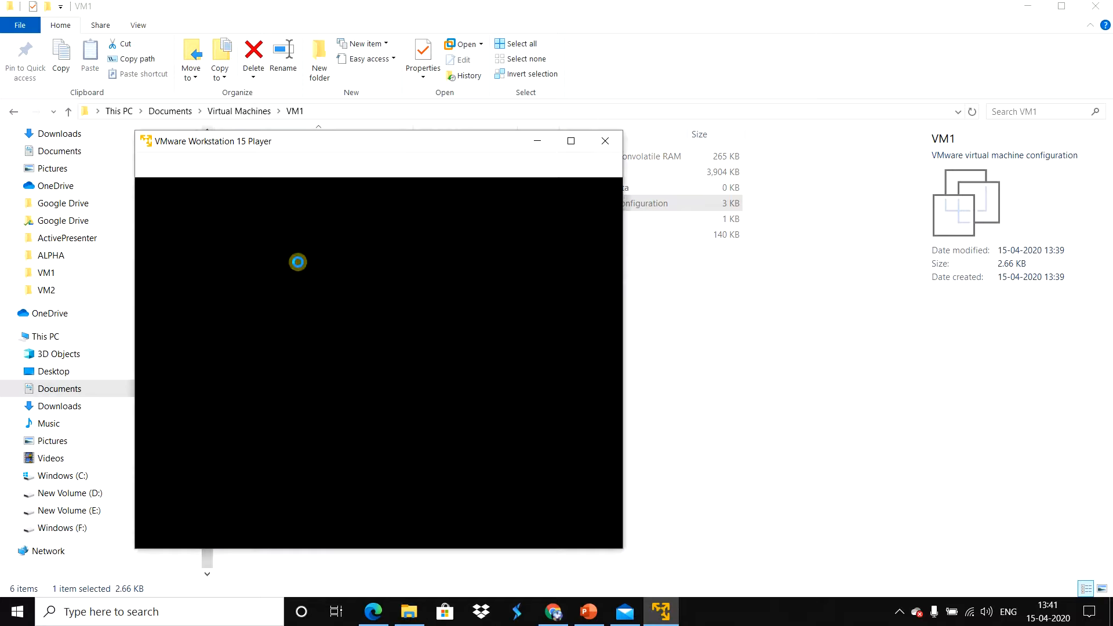
# Step: Maximize VMware Workstation 15 Player and power on the VM1 virtual machine
pyautogui.doubleClick(409, 140)
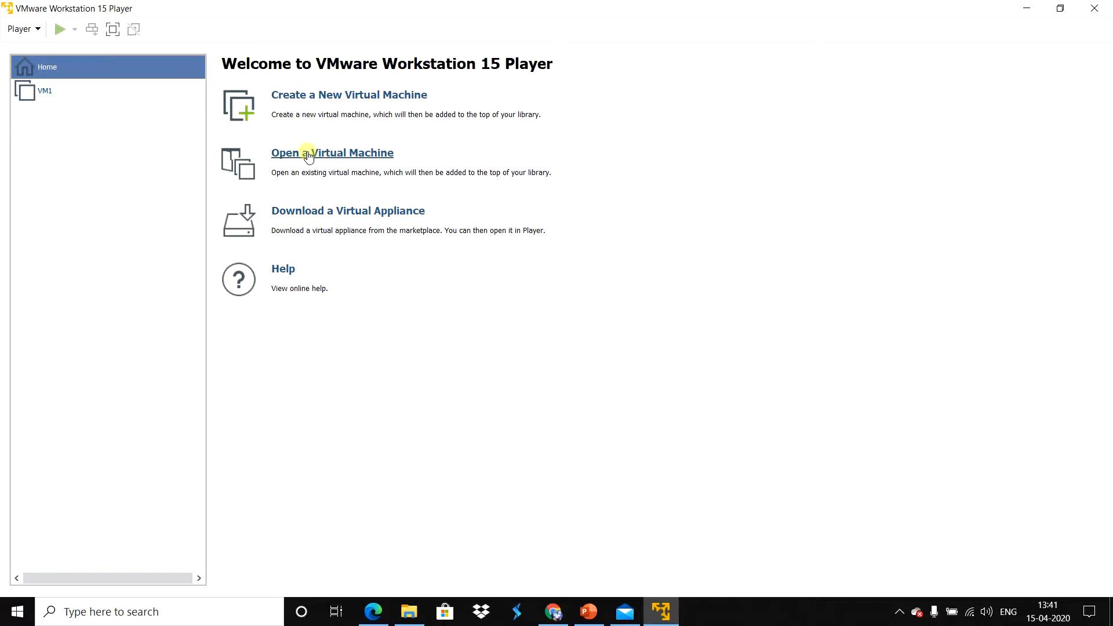
pyautogui.click(58, 93)
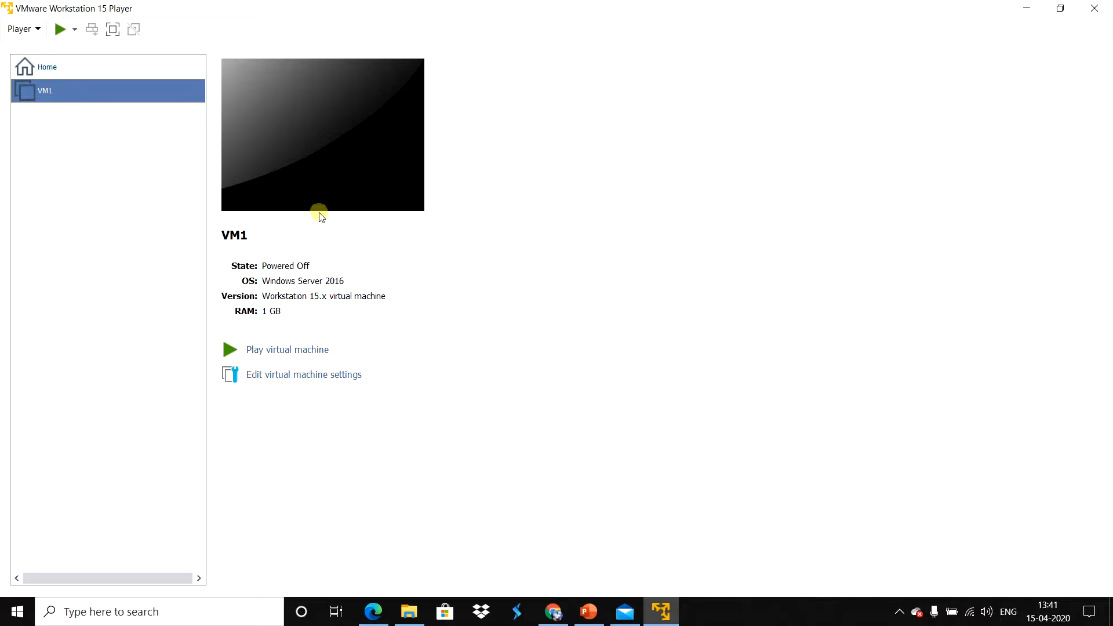
pyautogui.click(284, 350)
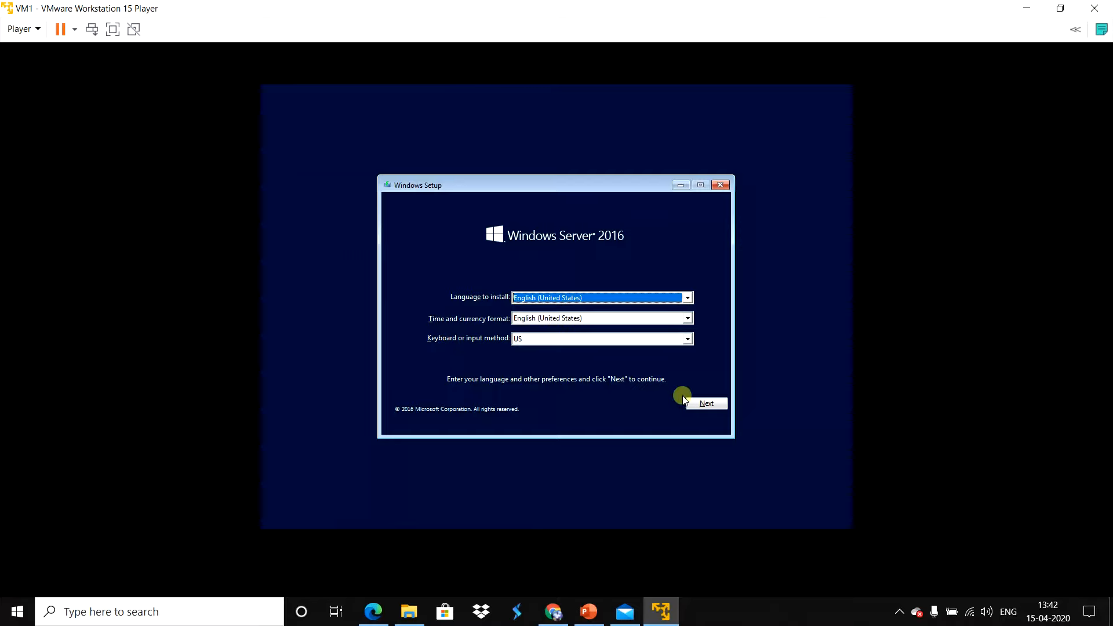
# Step: Start the Windows Server 2016 installation with the default language settings and choose the Standard Evaluation (Desktop Experience) edition
pyautogui.click(710, 407)
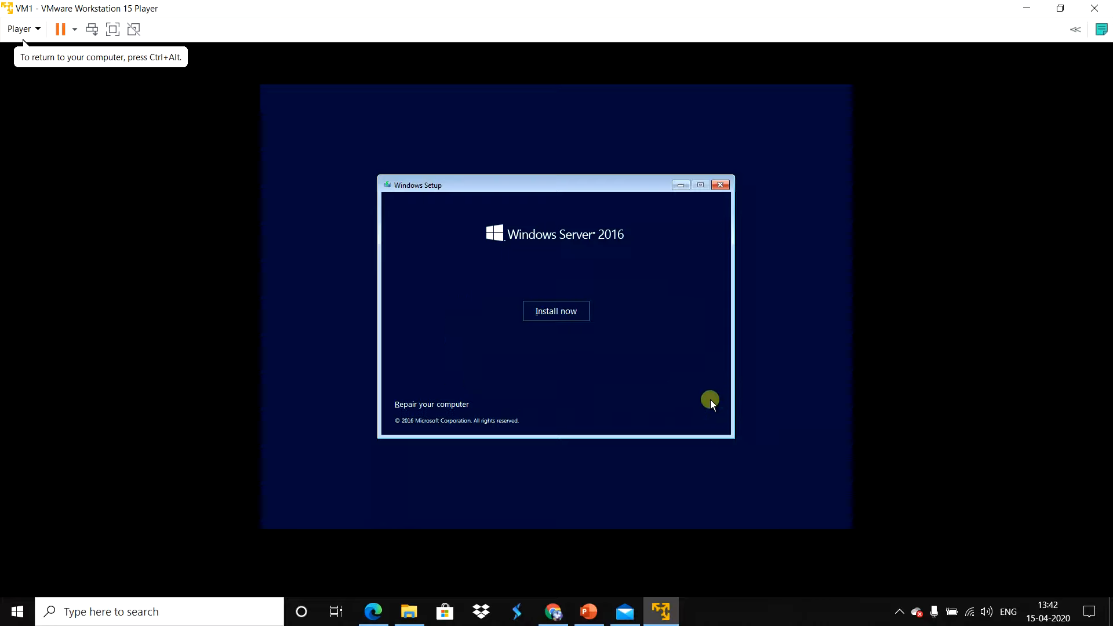
pyautogui.click(562, 312)
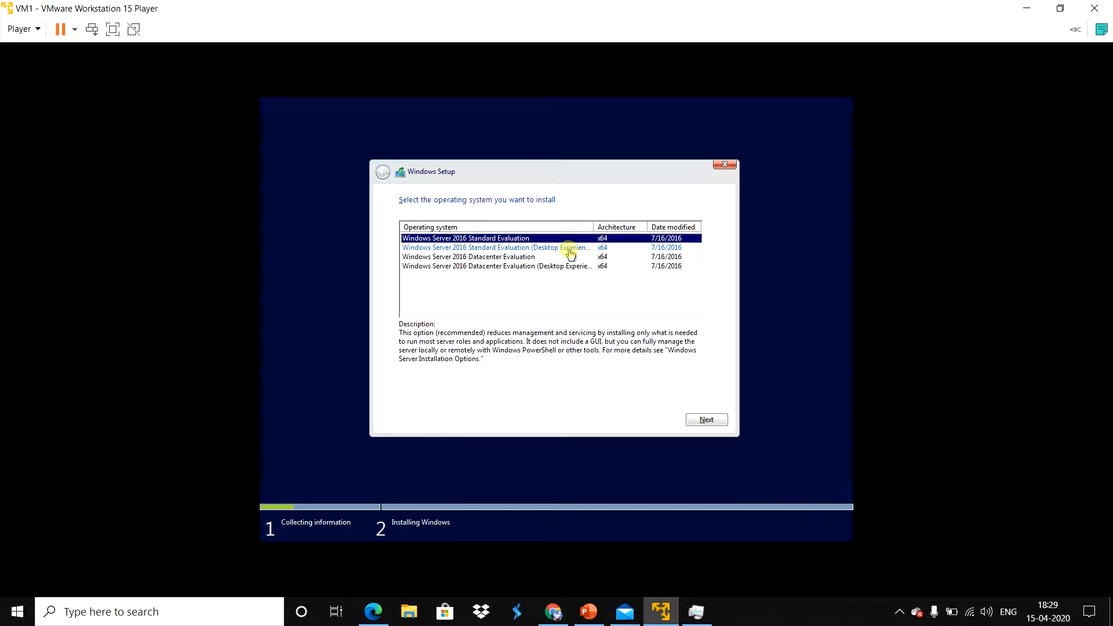
pyautogui.click(571, 249)
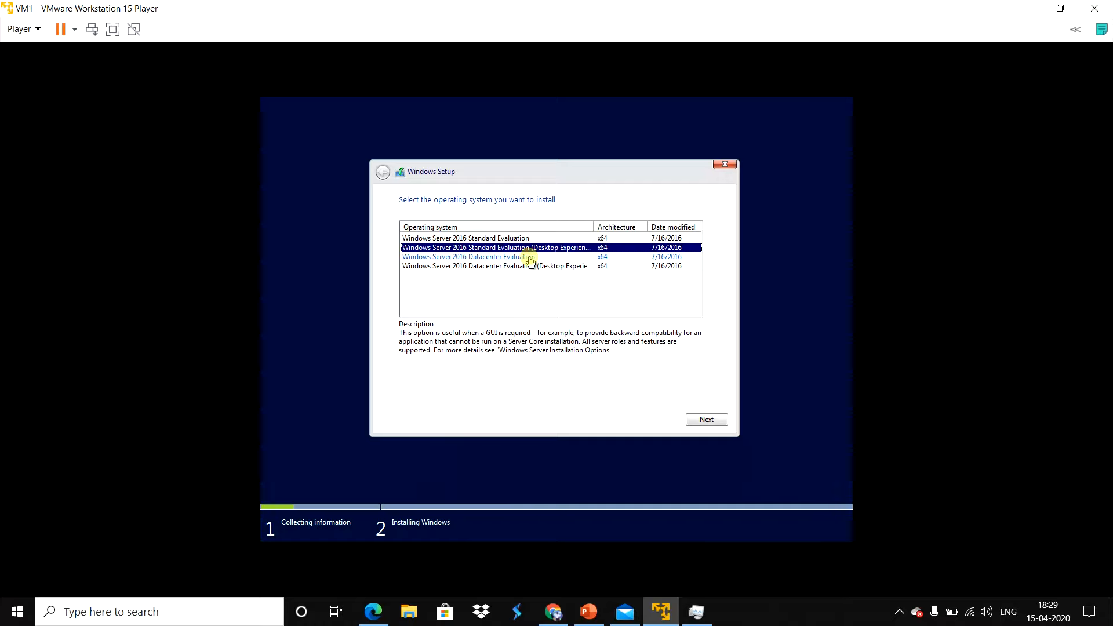
pyautogui.click(522, 239)
pyautogui.click(518, 257)
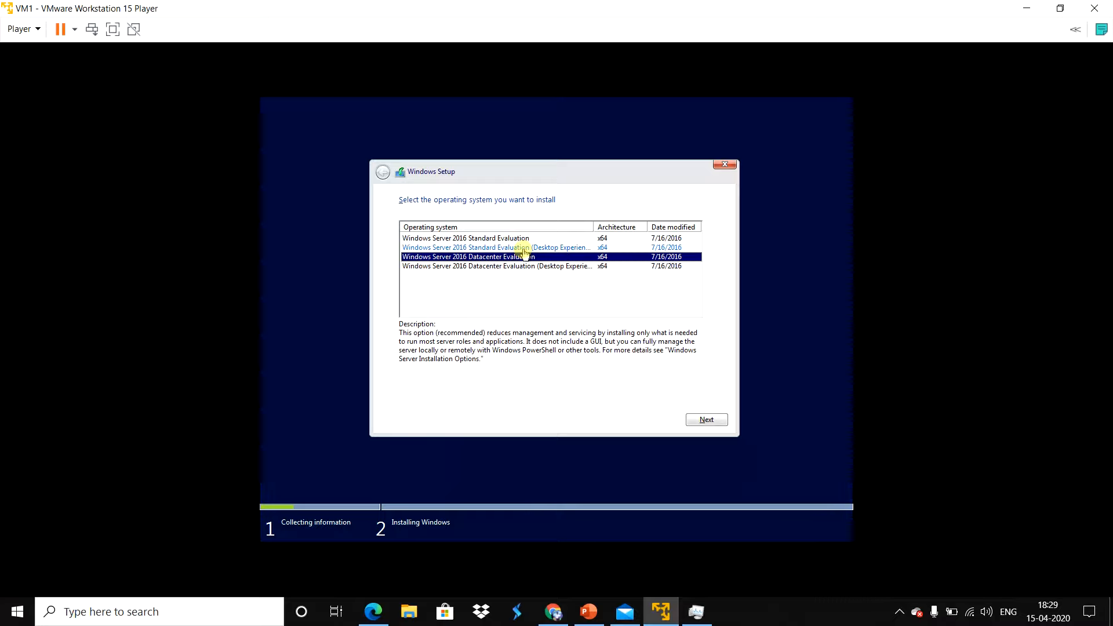
pyautogui.click(524, 248)
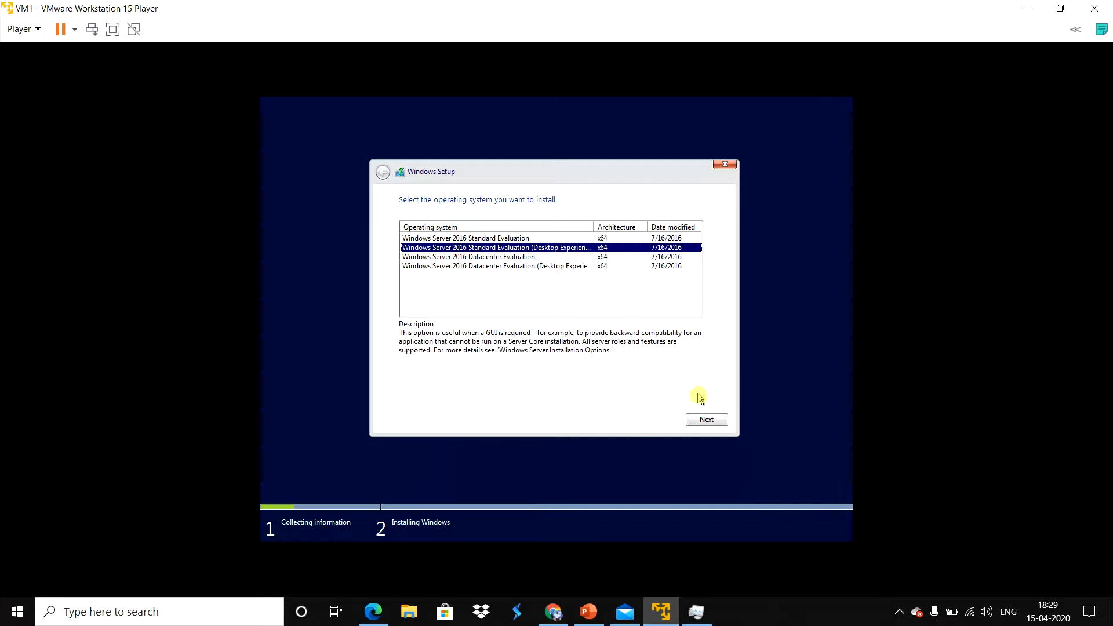
pyautogui.click(708, 421)
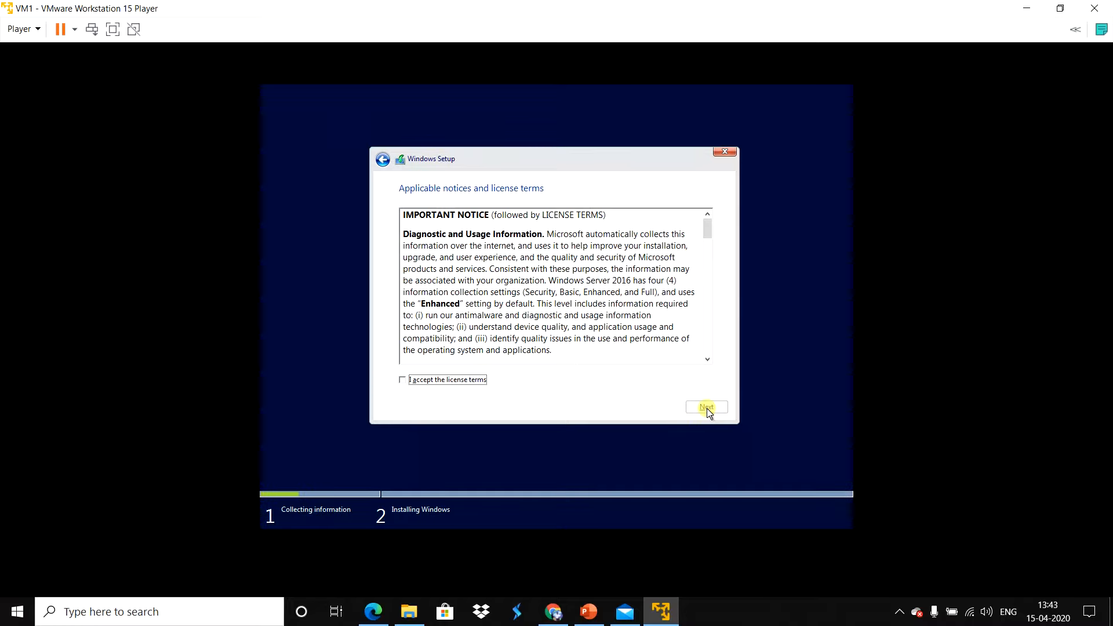
# Step: Accept the license terms and run a custom Windows-only installation on the Drive 0 unallocated space
pyautogui.click(450, 380)
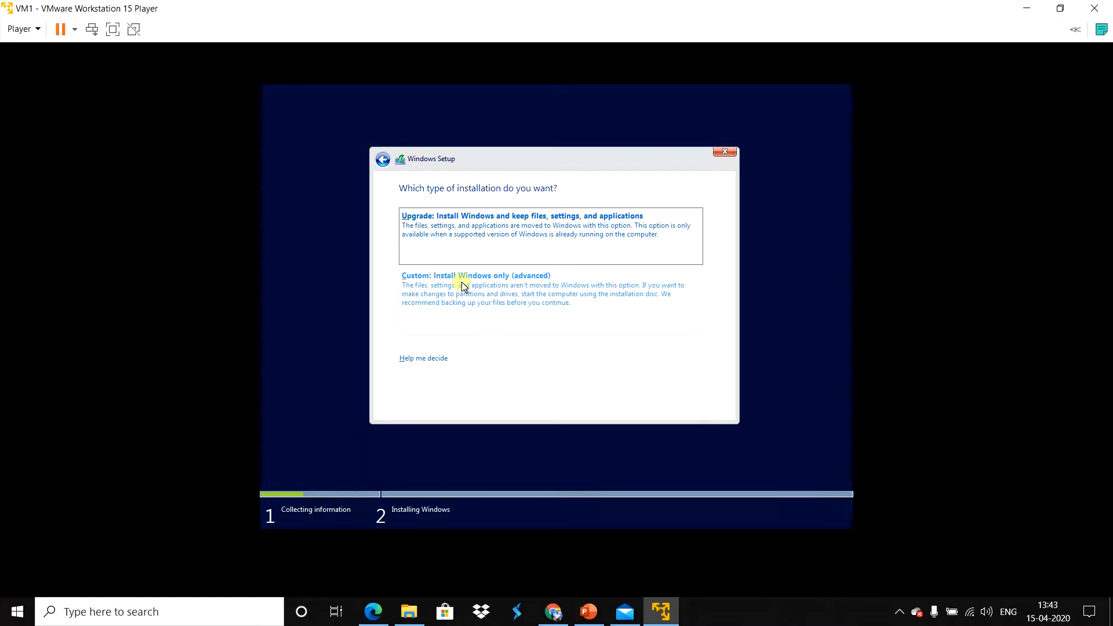
pyautogui.click(585, 296)
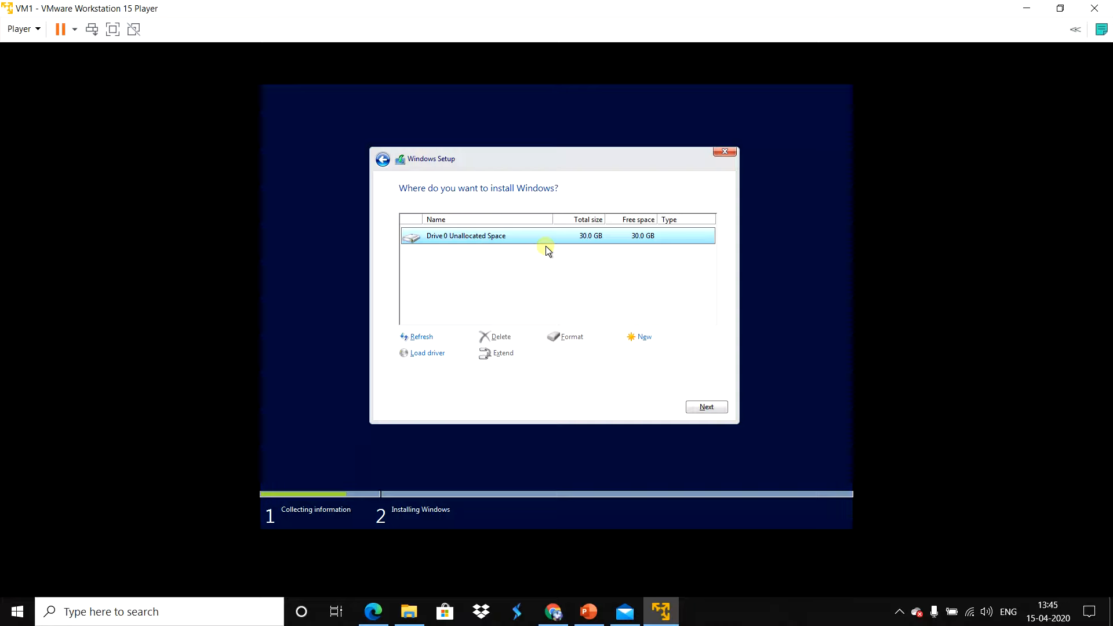
pyautogui.click(706, 408)
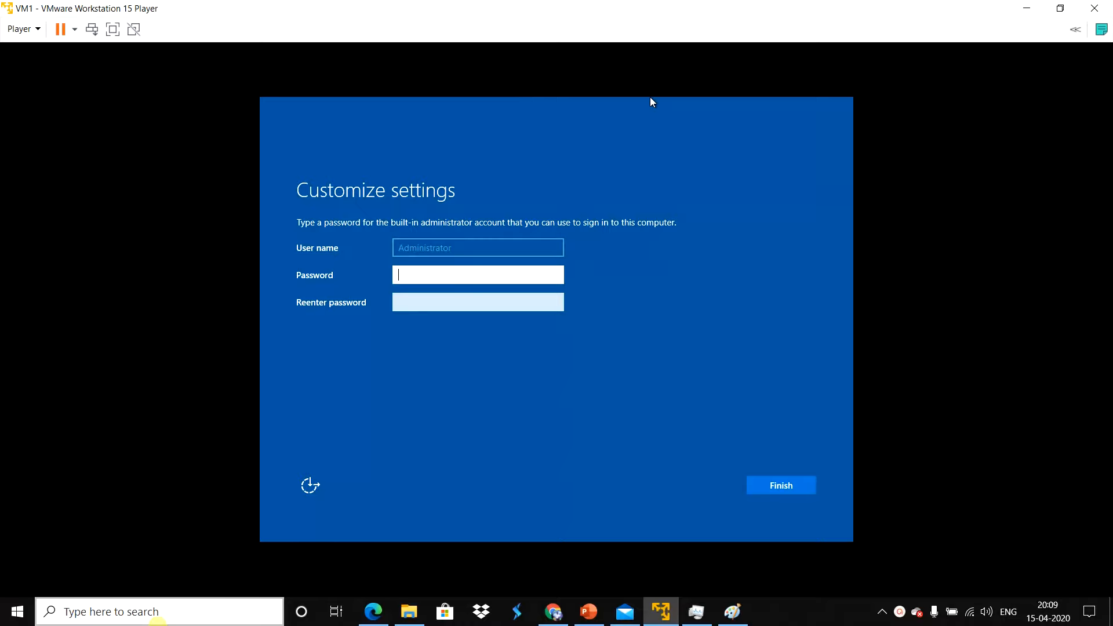
# Step: Enter and re-enter a password for the built-in Administrator account and finish the setup settings
pyautogui.click(438, 274)
pyautogui.write('••••••')
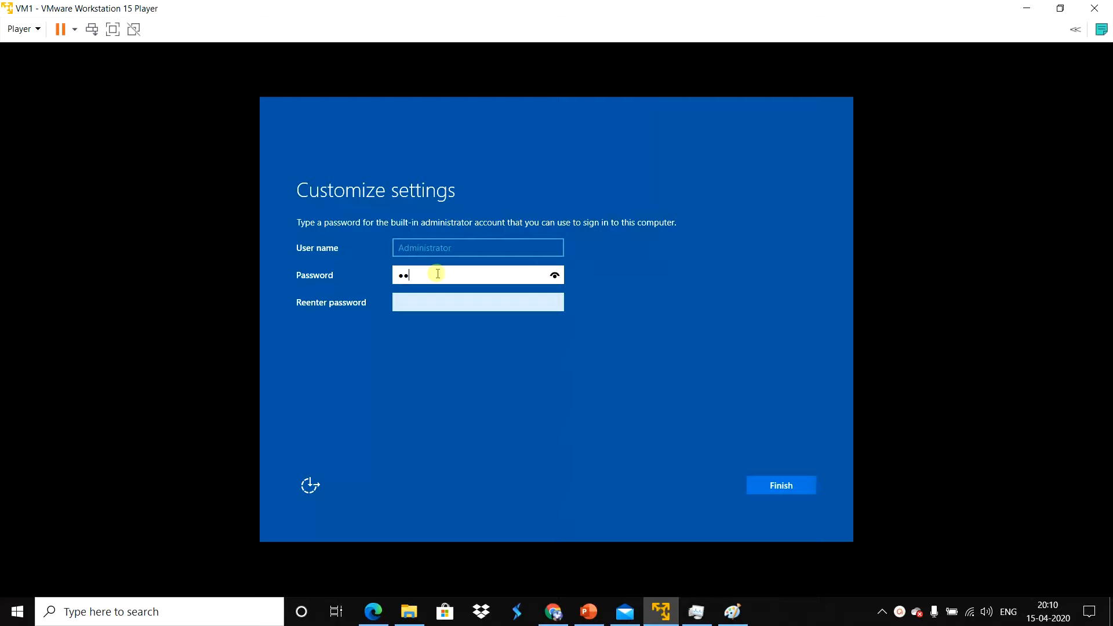
pyautogui.write('•••••••')
pyautogui.press('Tab')
pyautogui.write('•••••••••••••')
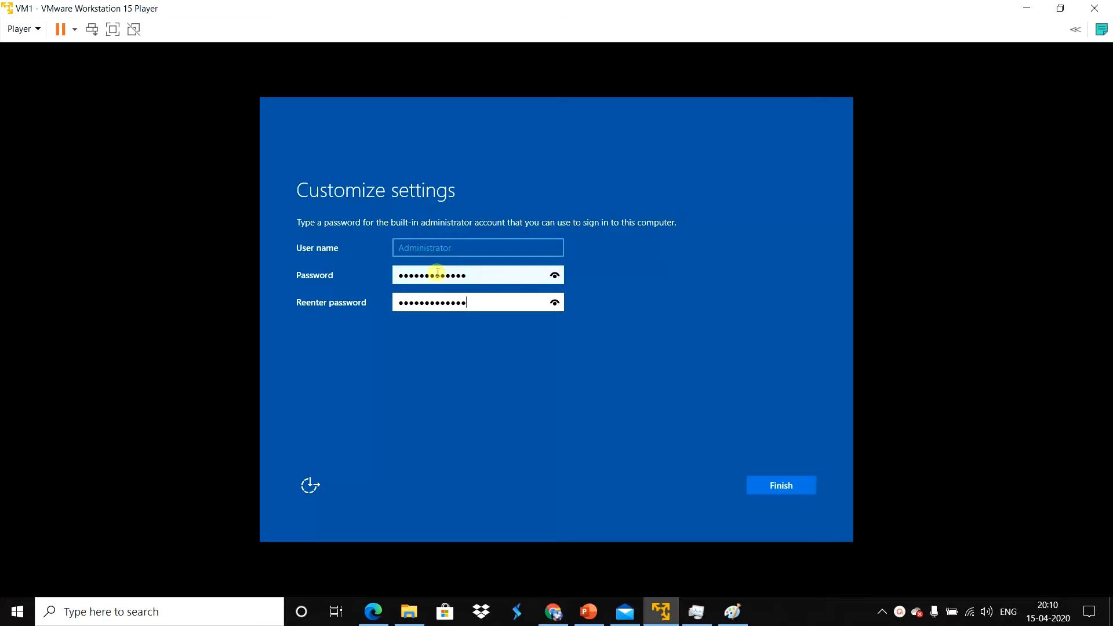
pyautogui.click(797, 489)
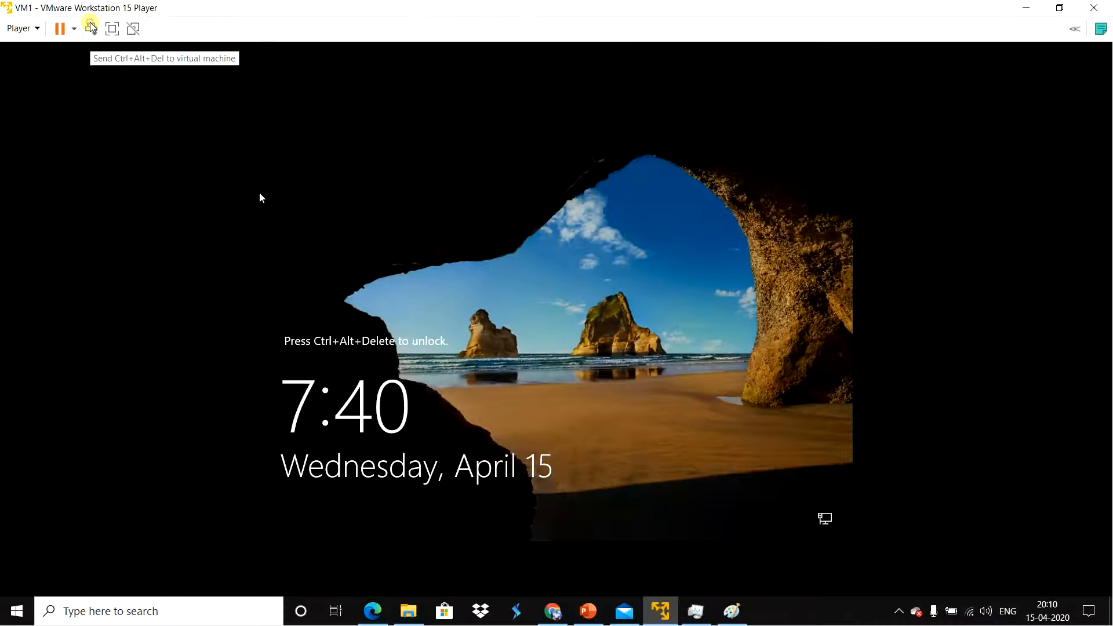
# Step: Unlock VM1, sign in with the Administrator account password and allow the PC to be discoverable on the network
pyautogui.click(90, 27)
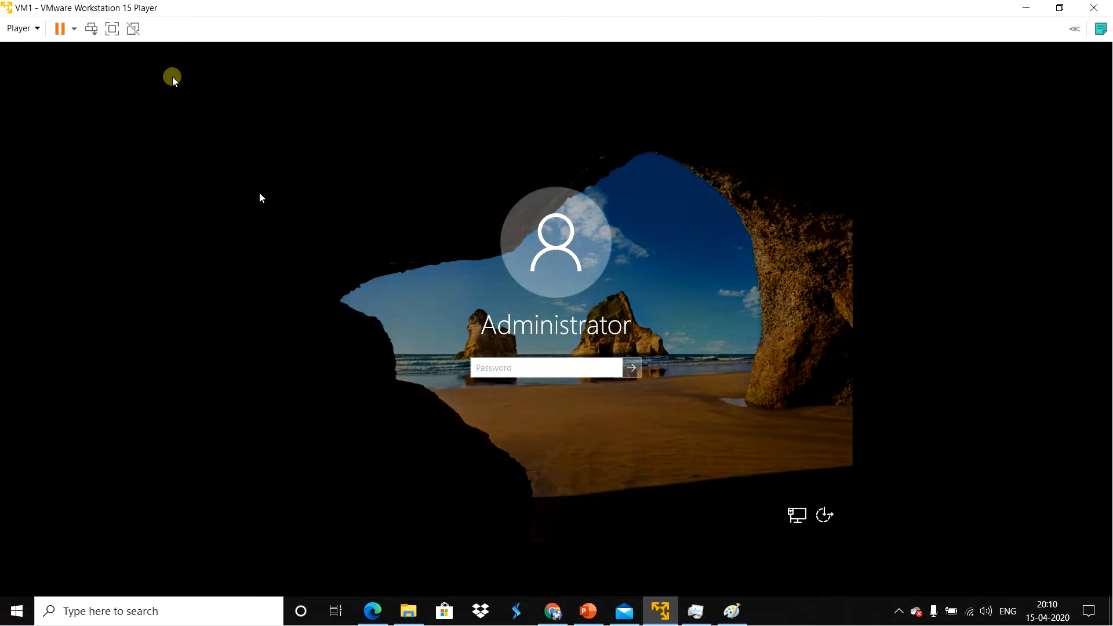
pyautogui.click(506, 370)
pyautogui.write('••••')
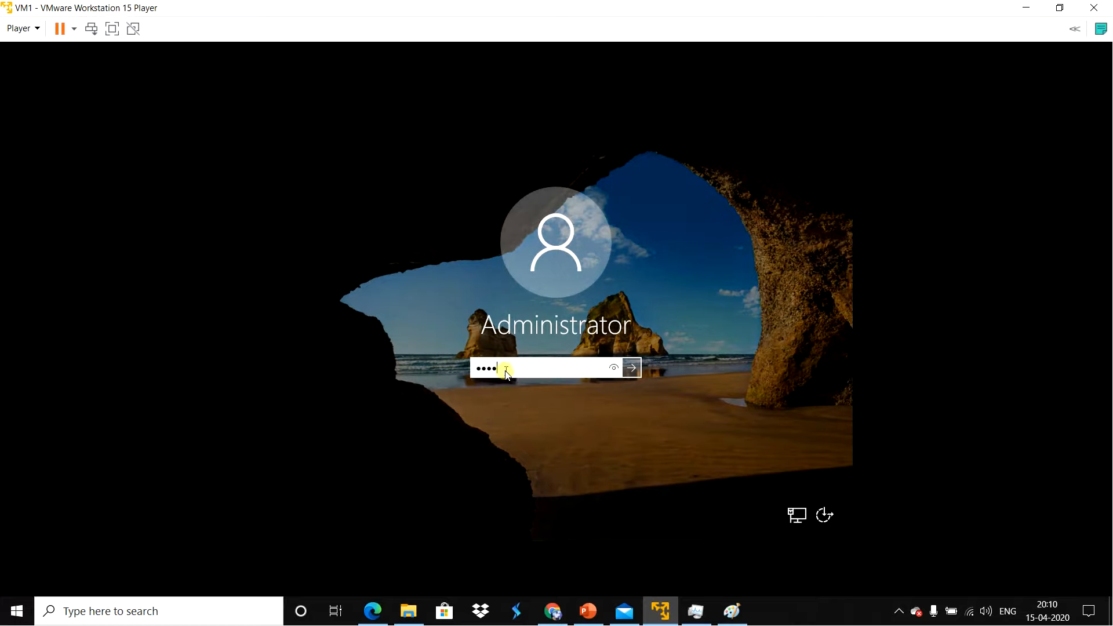
pyautogui.write('••••••••')
pyautogui.press('Return')
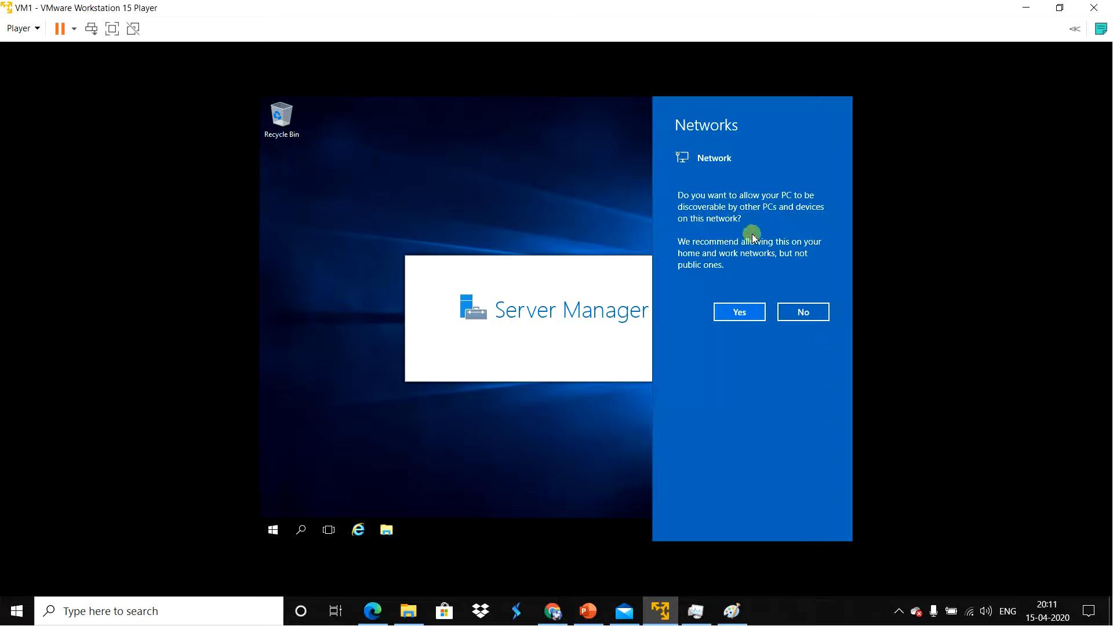
pyautogui.click(724, 316)
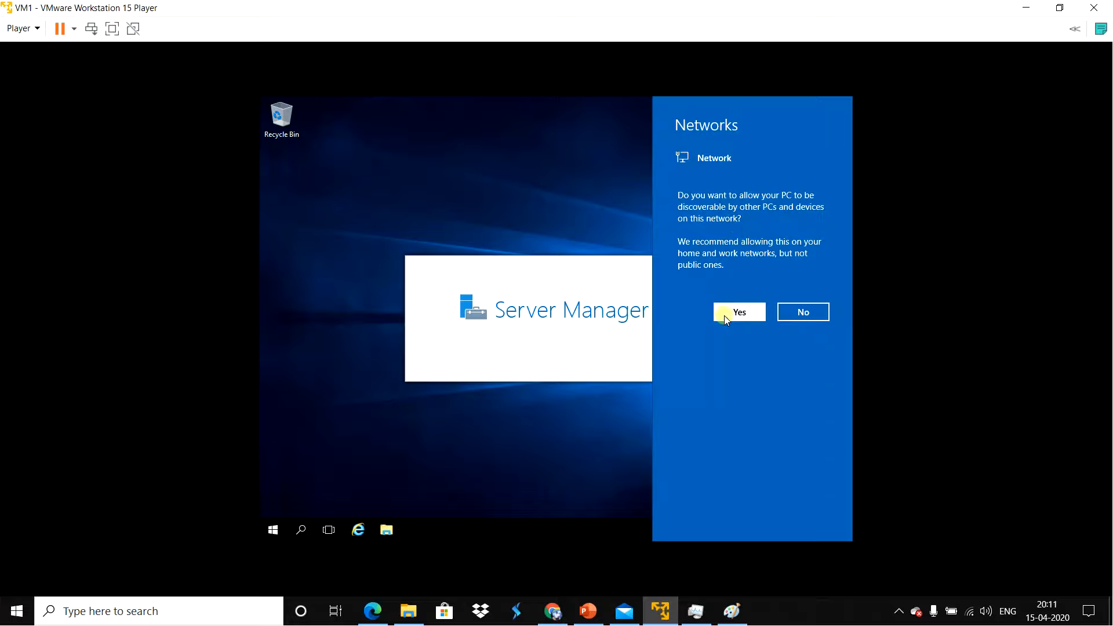
pyautogui.click(790, 104)
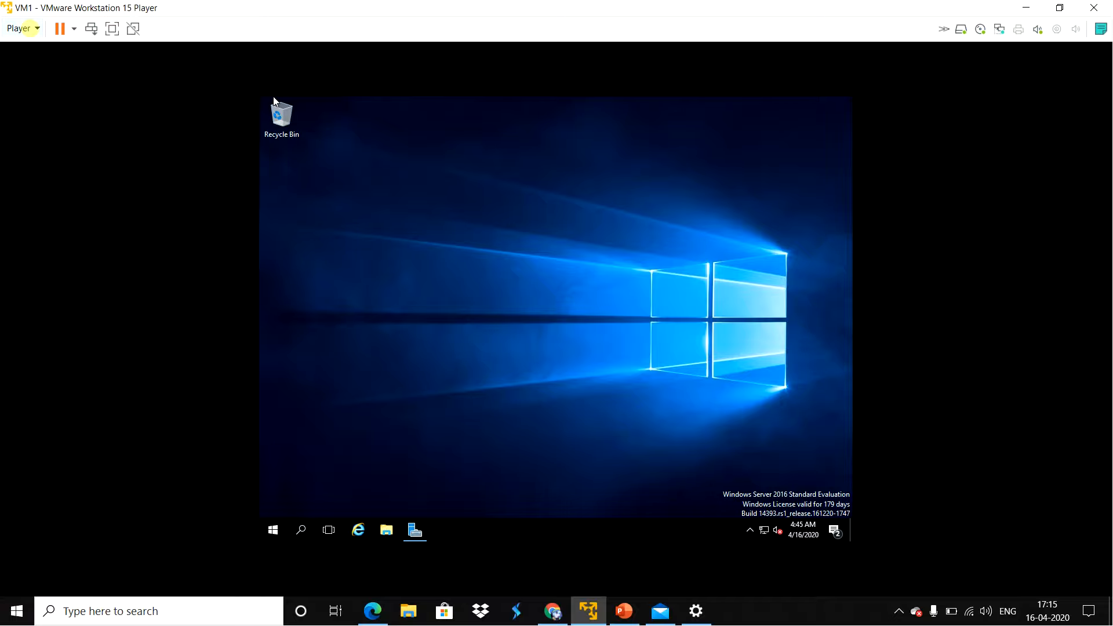
# Step: Load VMware Tools into VM1 and launch its installer from DVD Drive (D:), clearing the This PC window out of view
pyautogui.click(27, 28)
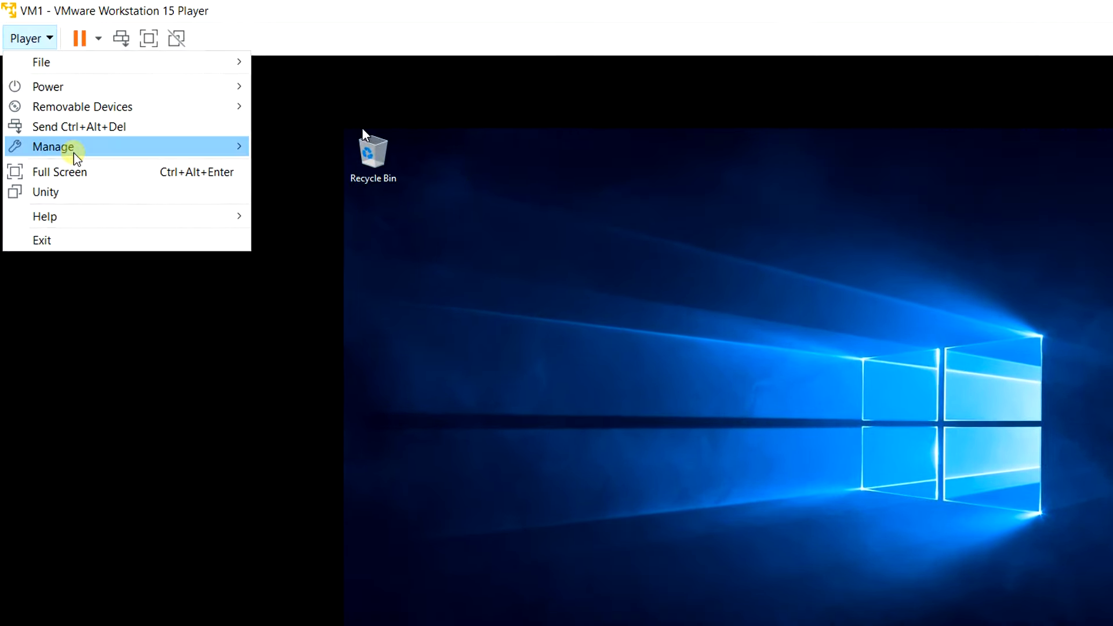
pyautogui.moveTo(55, 115)
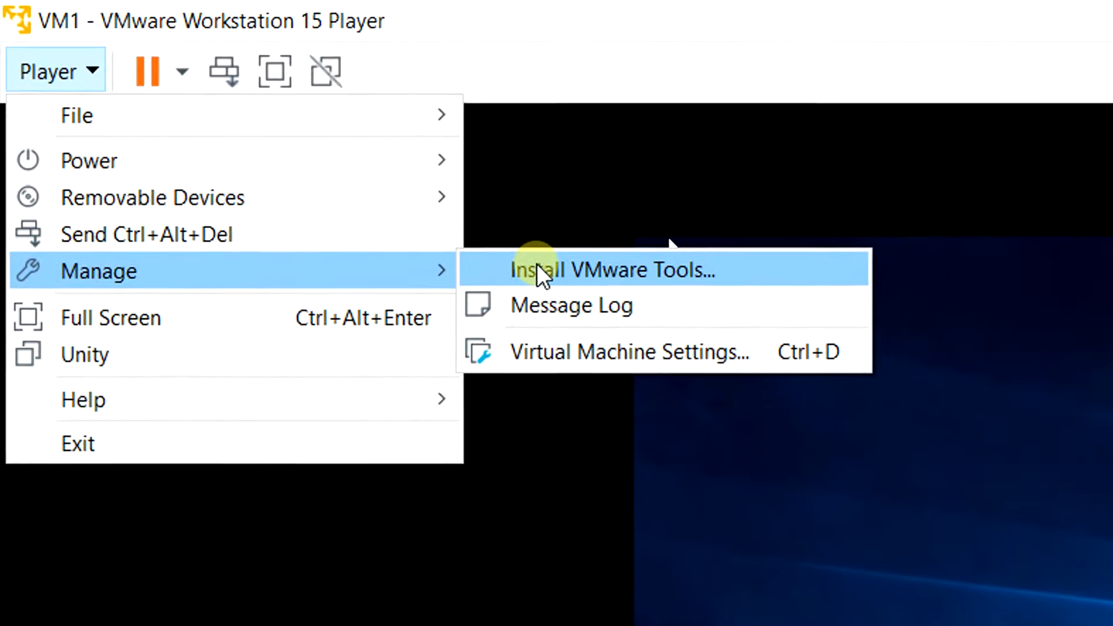
pyautogui.click(360, 182)
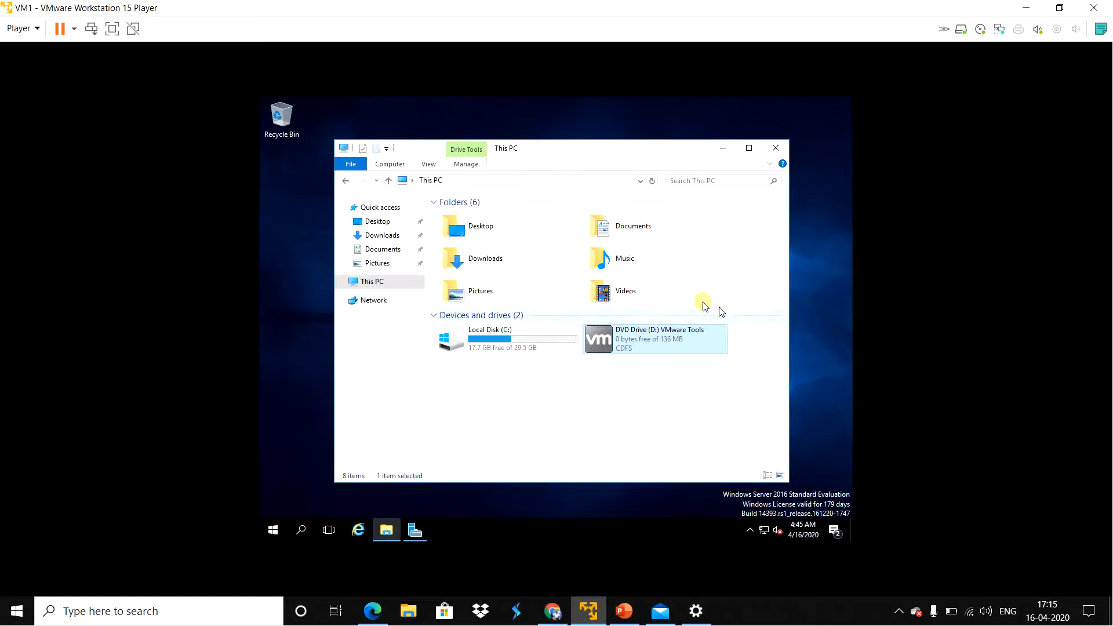
pyautogui.doubleClick(657, 341)
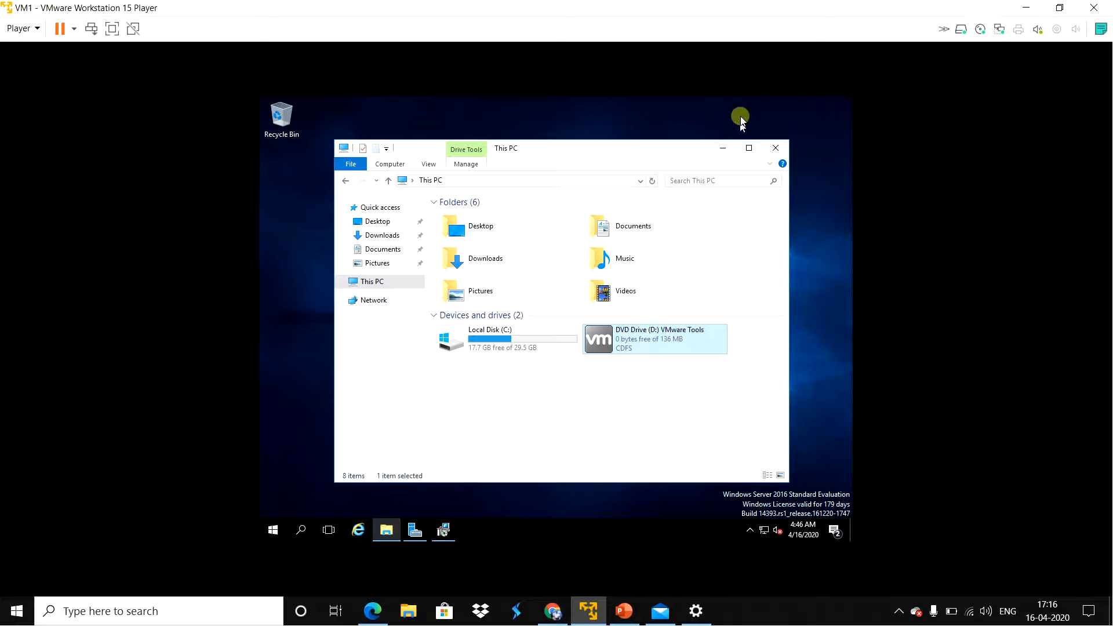
pyautogui.click(723, 148)
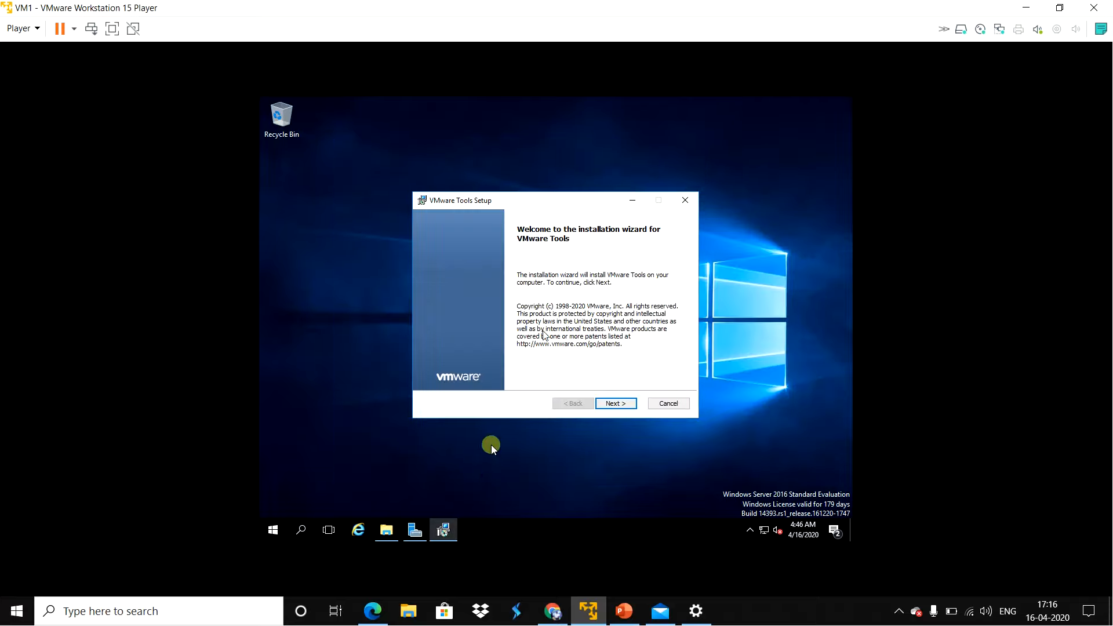
# Step: Install VMware Tools with the Typical setup type and restart the virtual machine
pyautogui.click(614, 406)
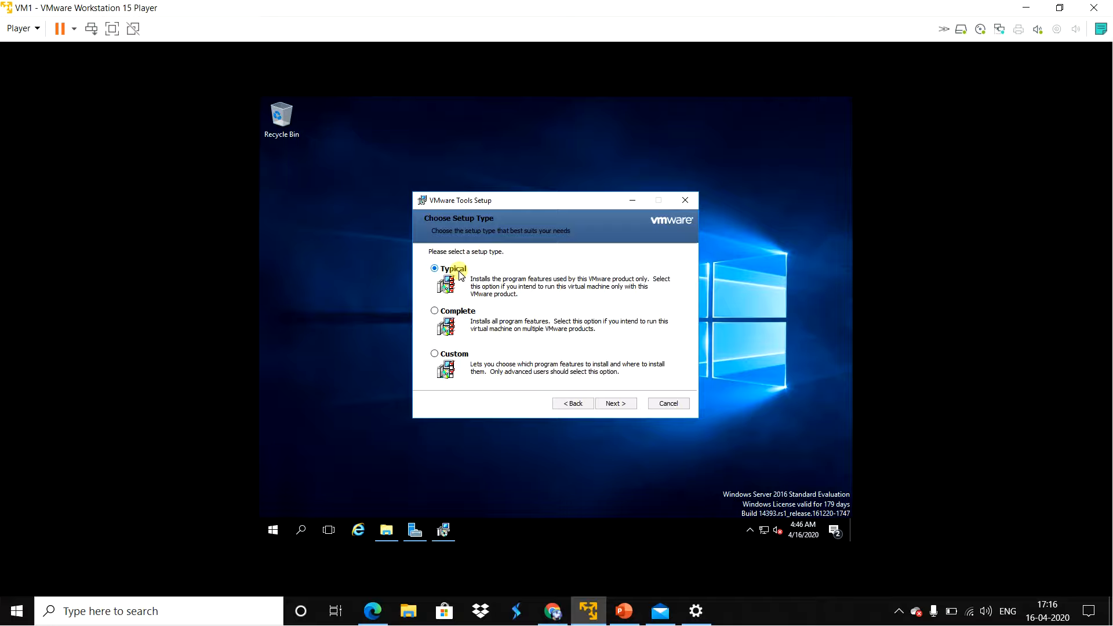
pyautogui.click(609, 404)
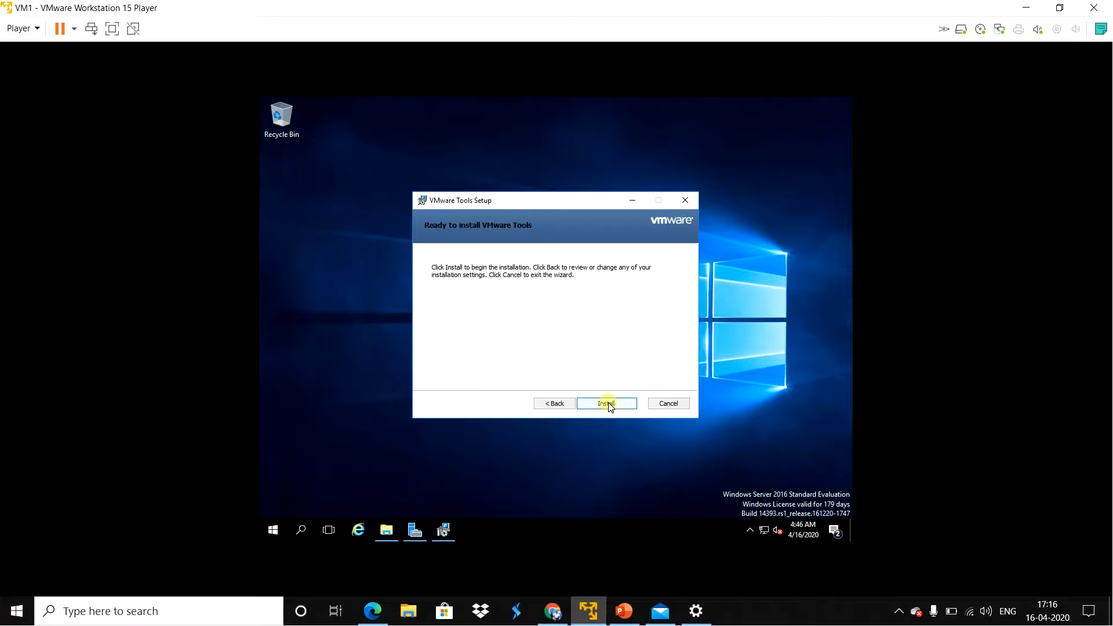
pyautogui.click(608, 404)
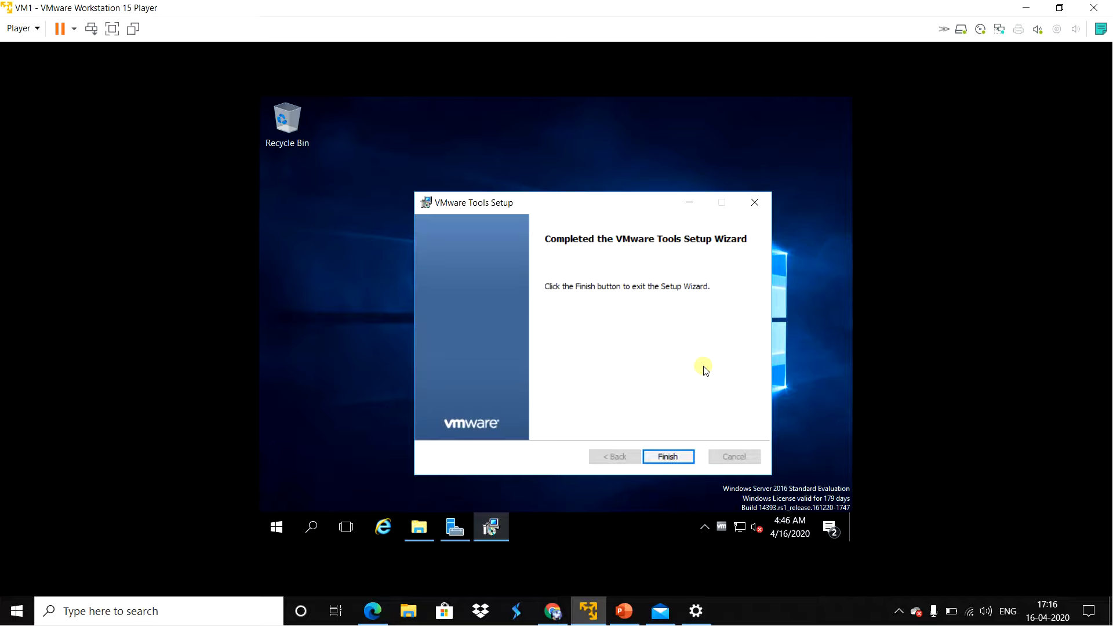
pyautogui.click(667, 456)
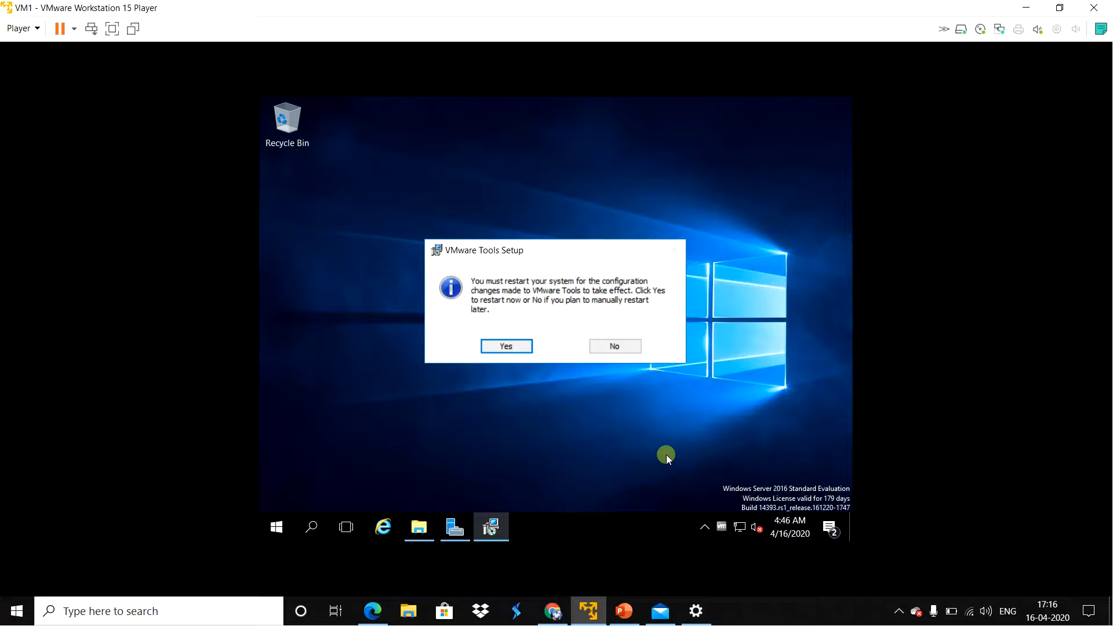
pyautogui.click(526, 347)
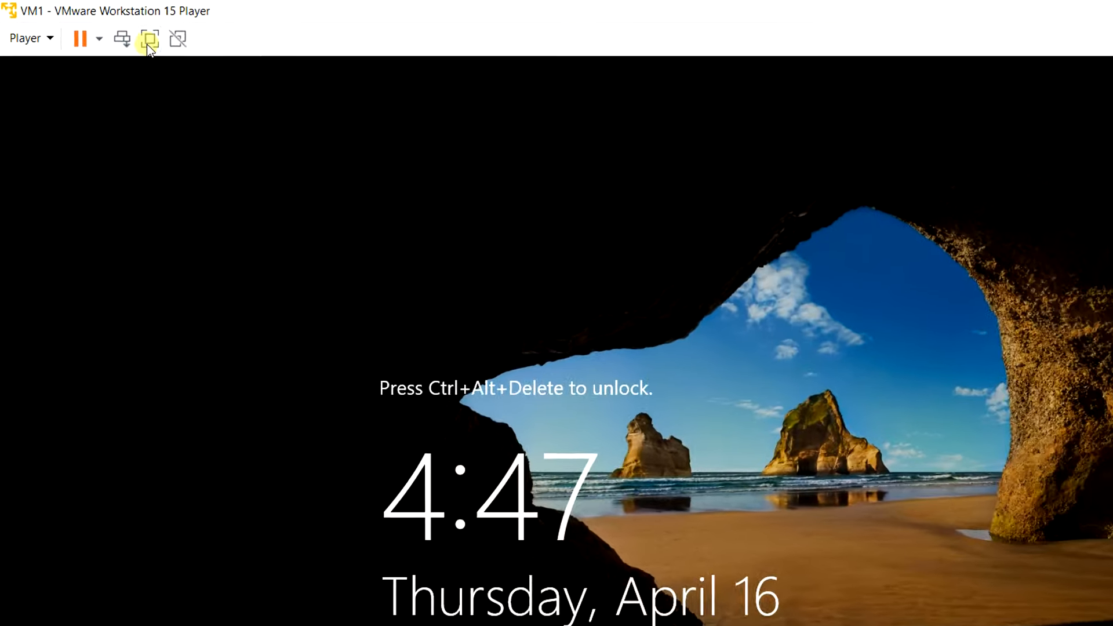
# Step: Switch VM1 to full screen mode and unlock it to the Administrator sign-in screen
pyautogui.click(259, 24)
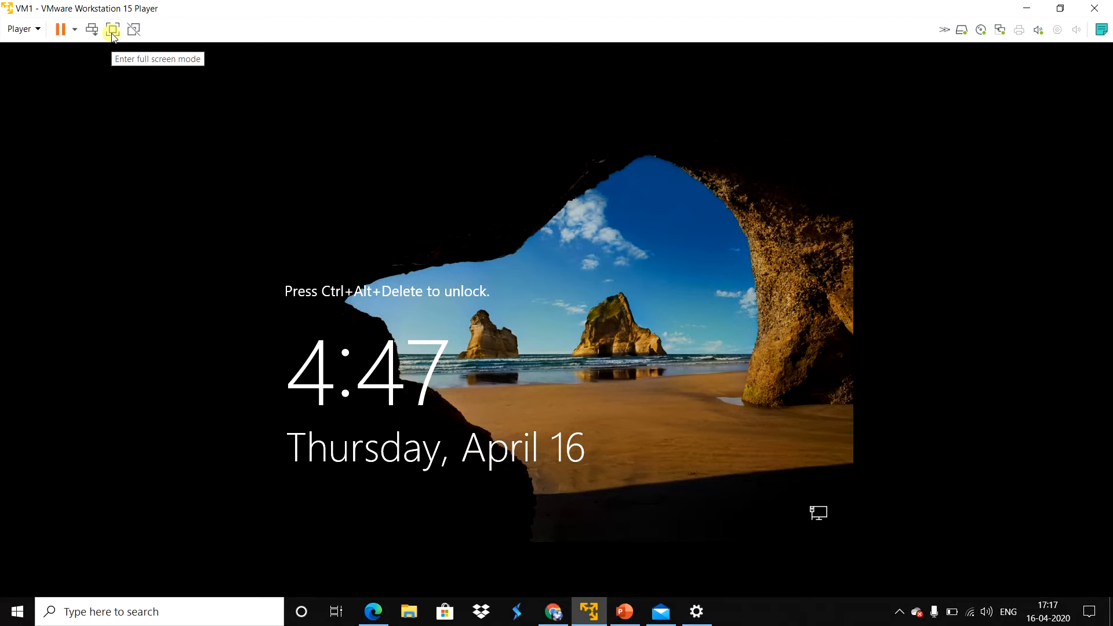
pyautogui.click(113, 30)
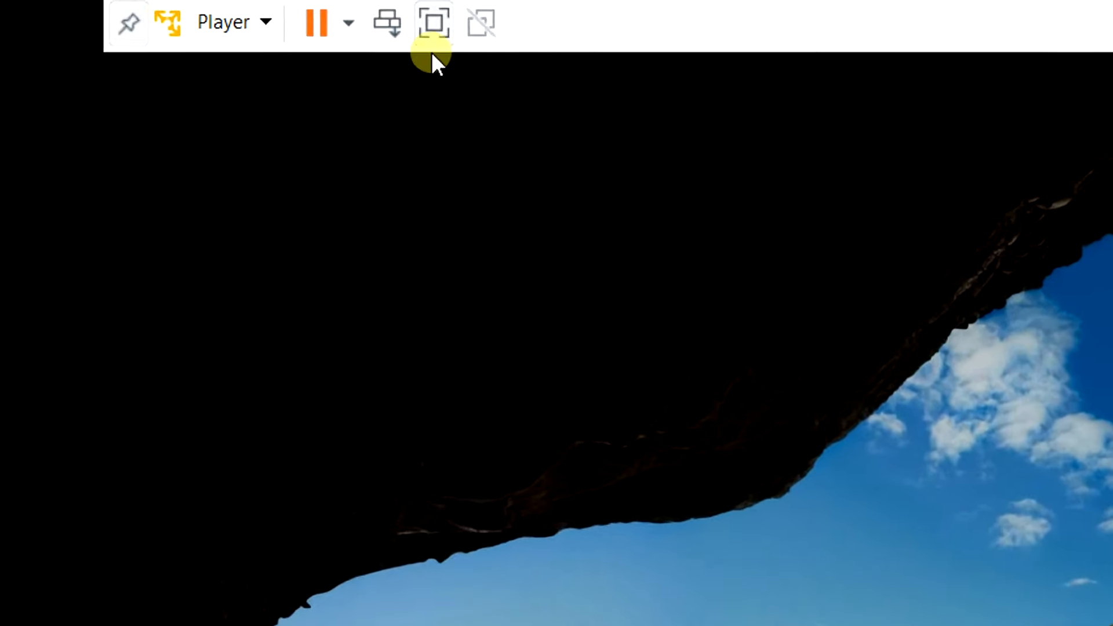
pyautogui.click(350, 16)
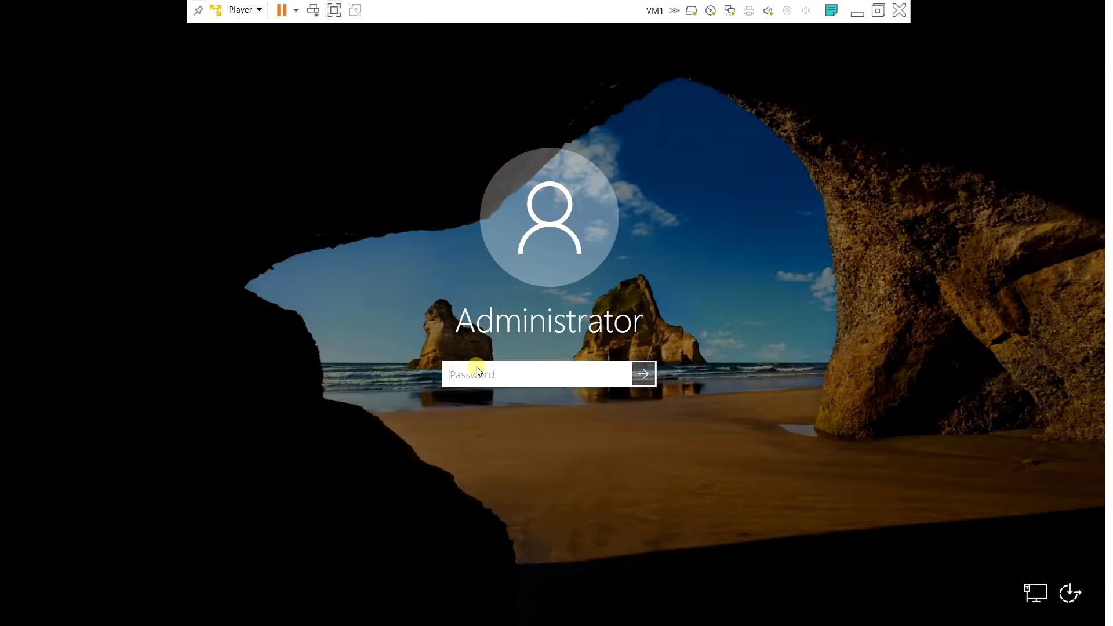
# Step: Sign in with the Administrator account password and close Server Manager
pyautogui.write('P@ssw0')
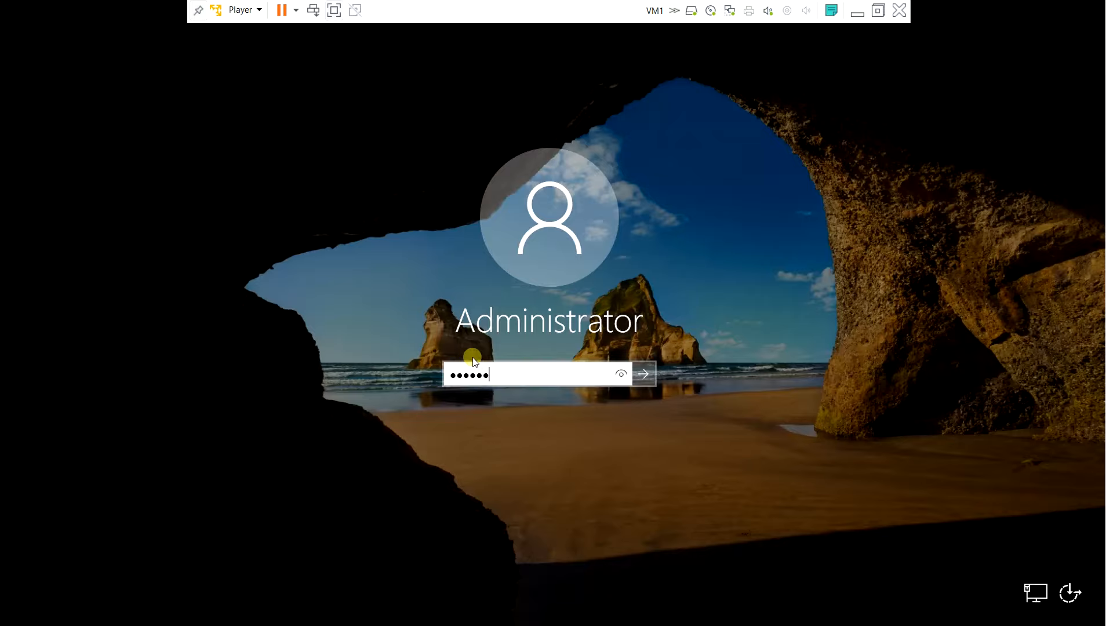
pyautogui.write('rd12345')
pyautogui.press('Return')
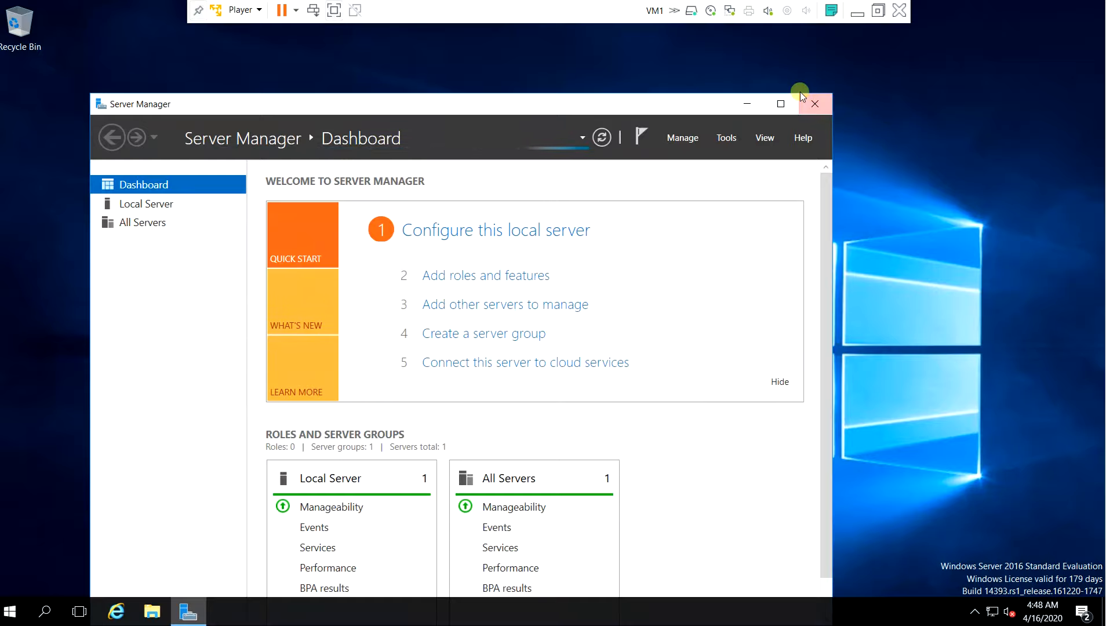
pyautogui.click(814, 103)
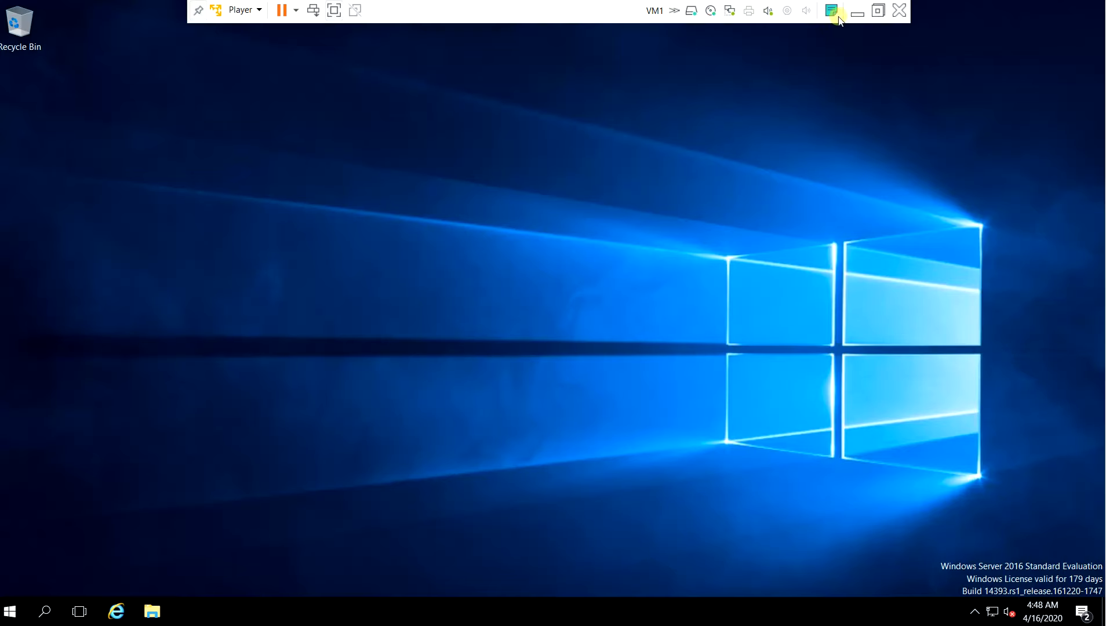